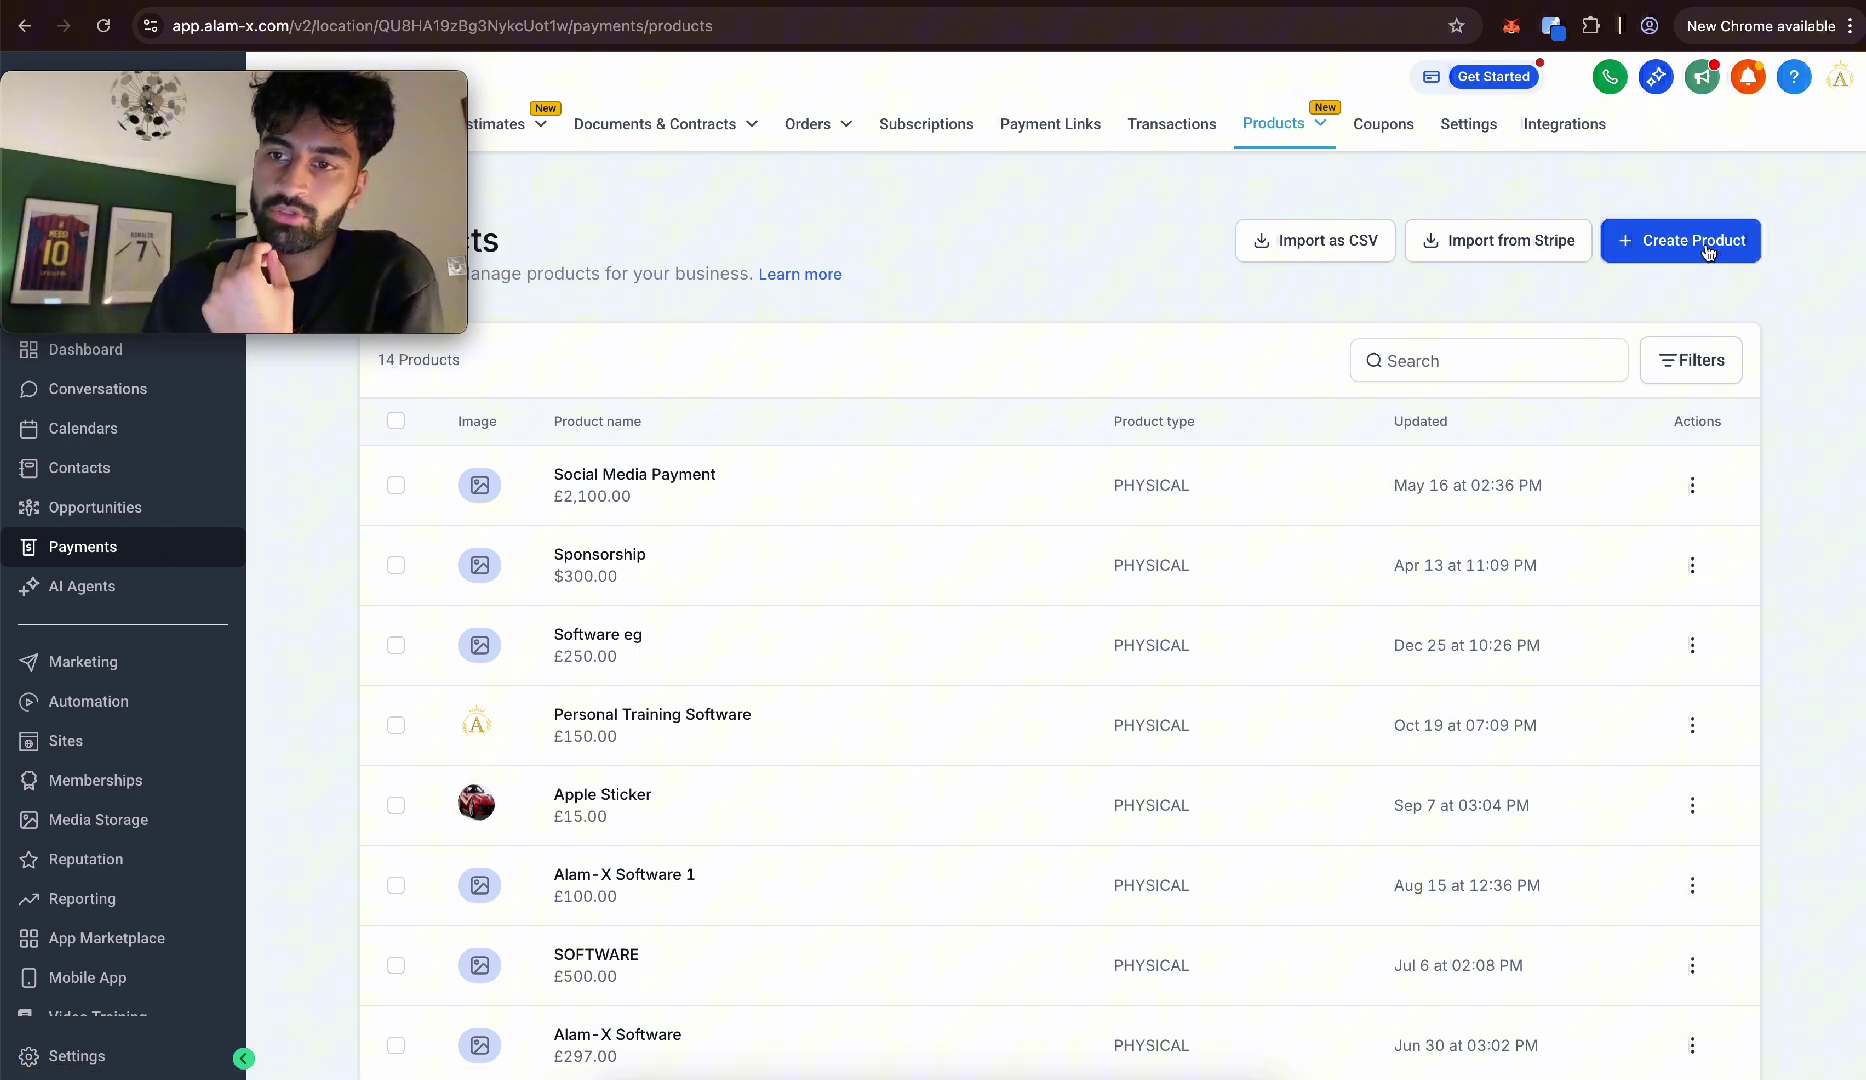
# Create a one-time £40 'SEO Package' product kept out of the online store.
pyautogui.click(1708, 246)
pyautogui.click(738, 243)
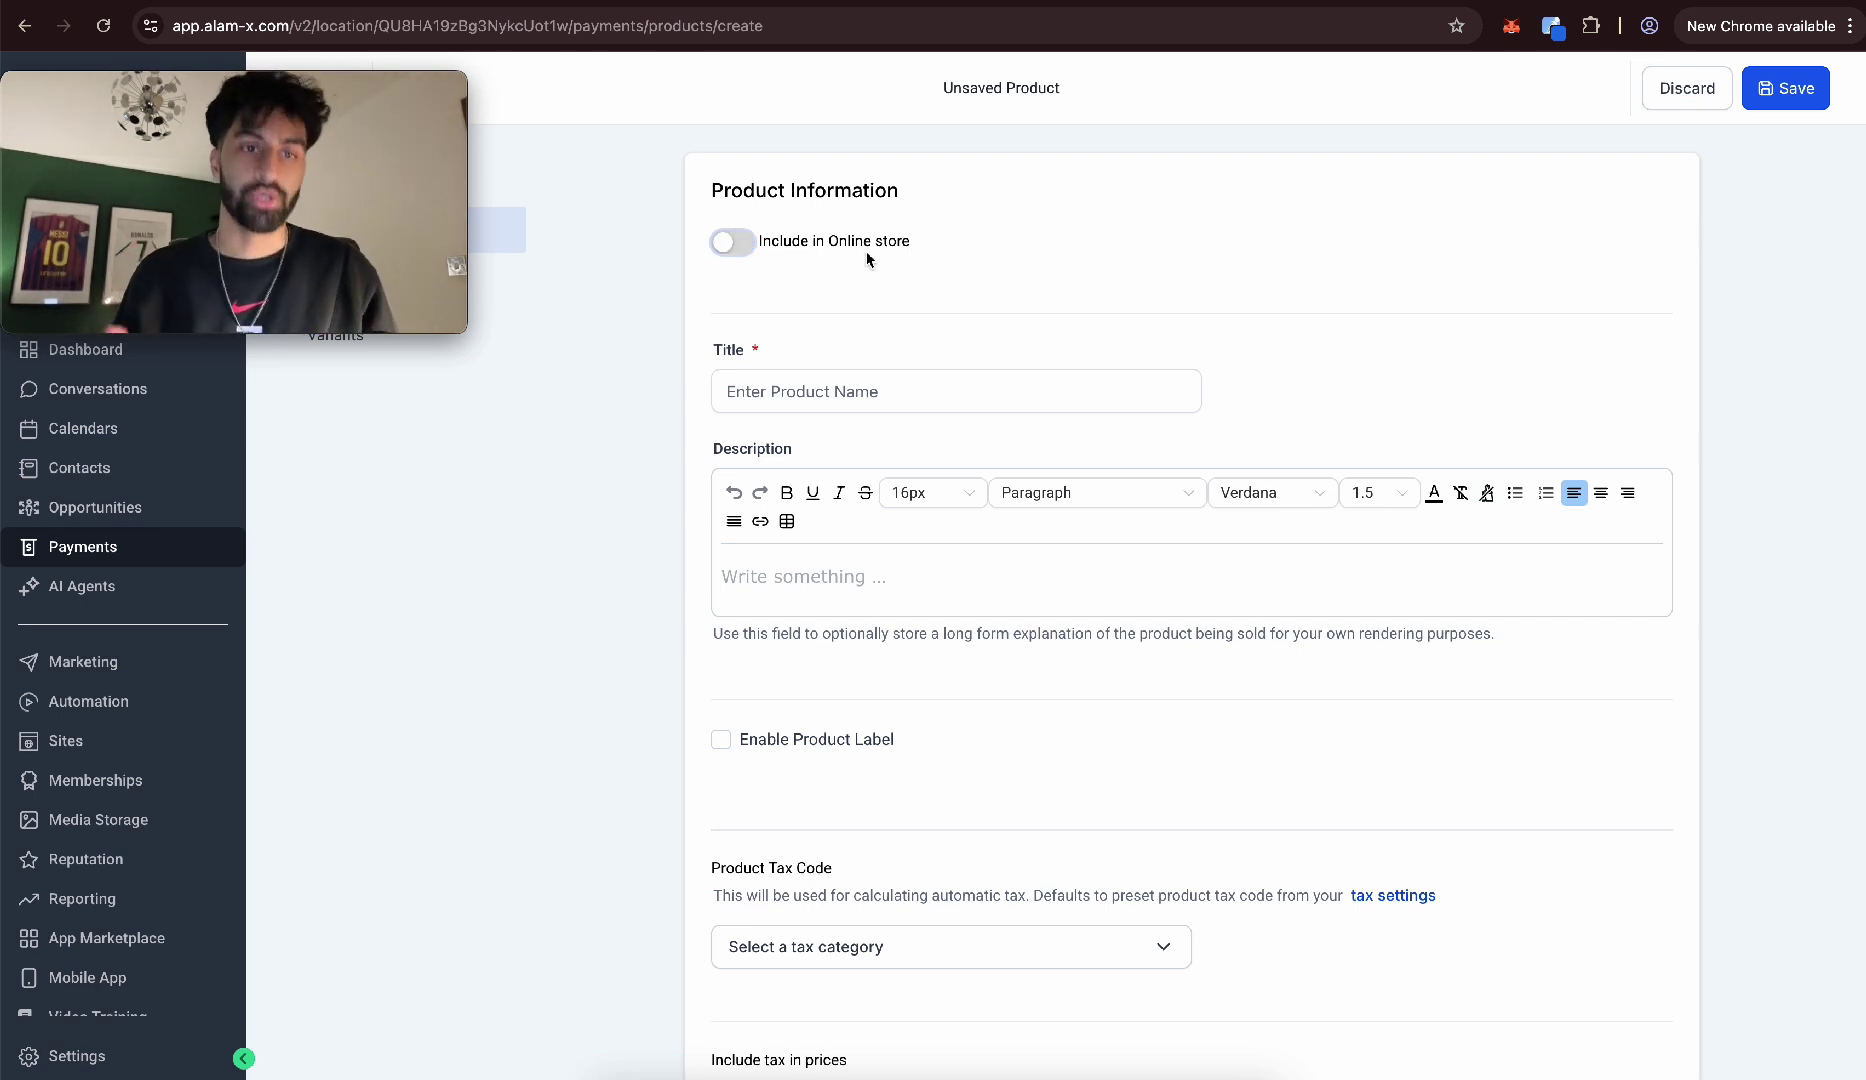
pyautogui.click(838, 392)
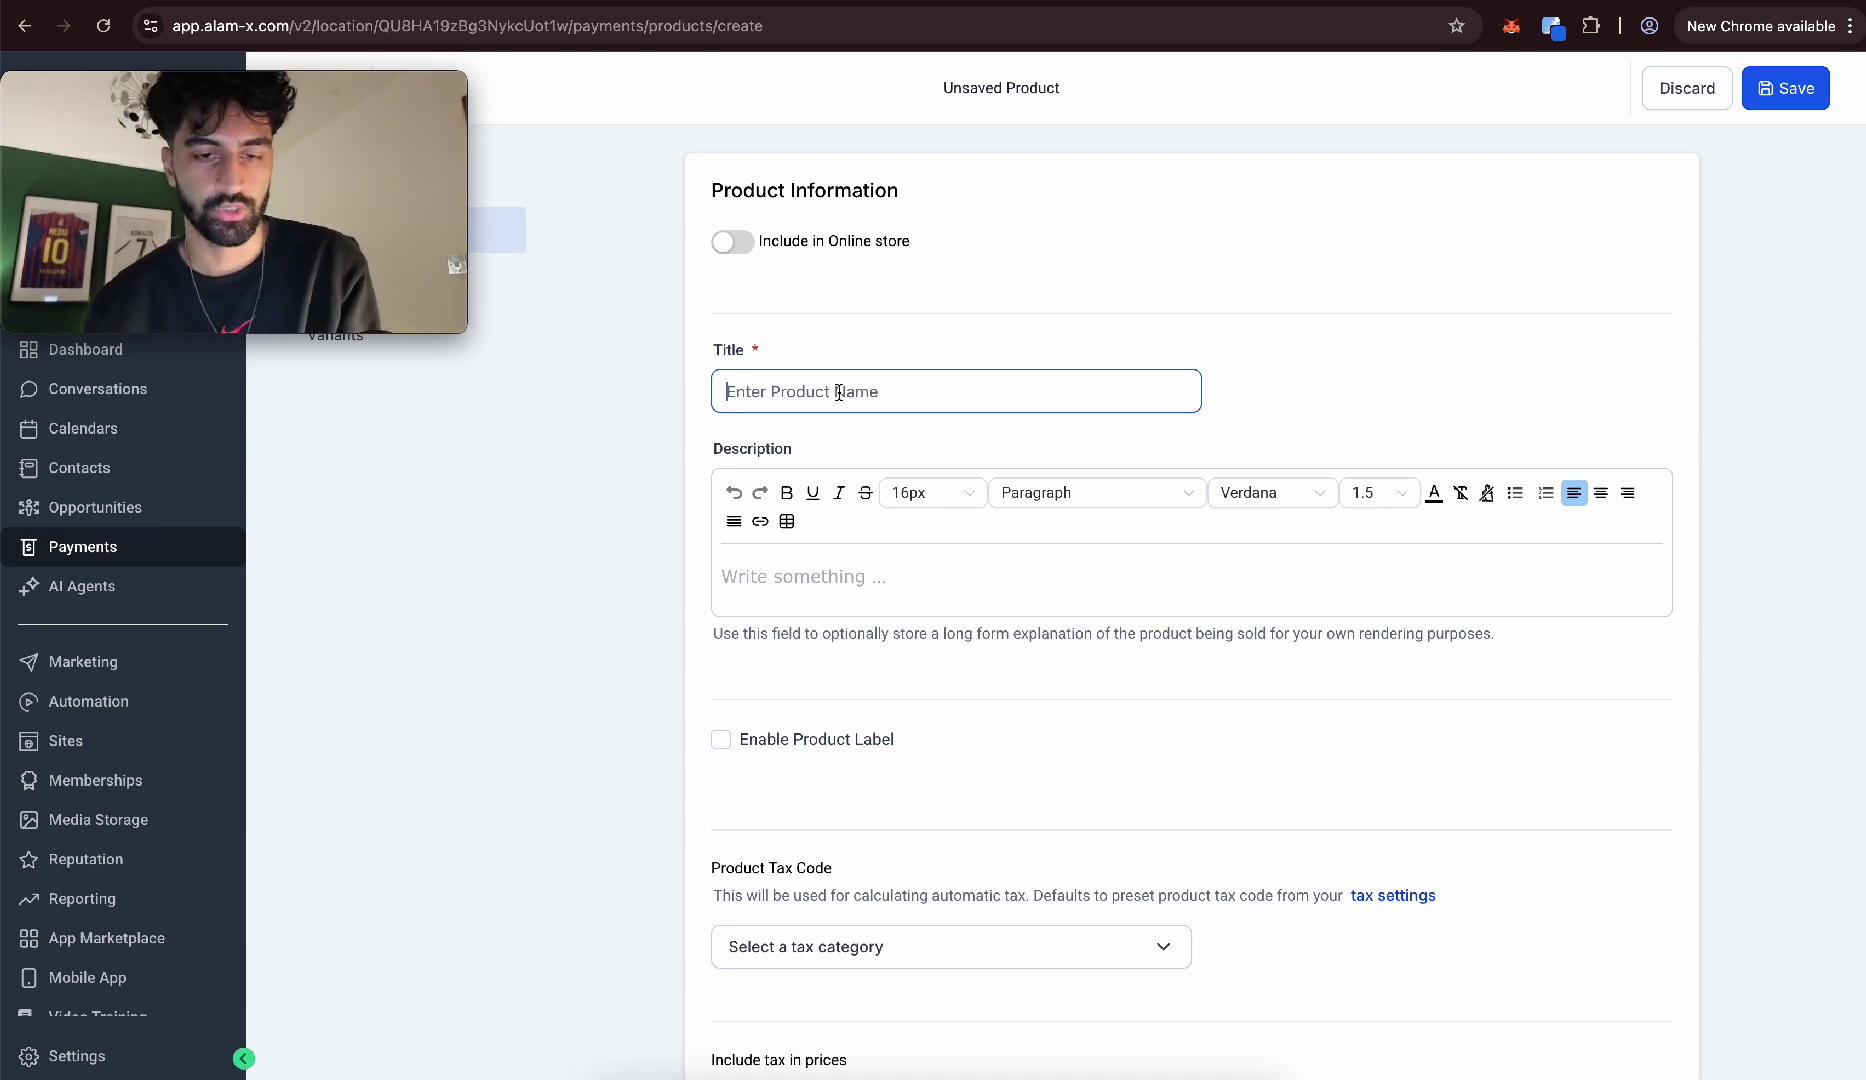
pyautogui.write('SEO Package')
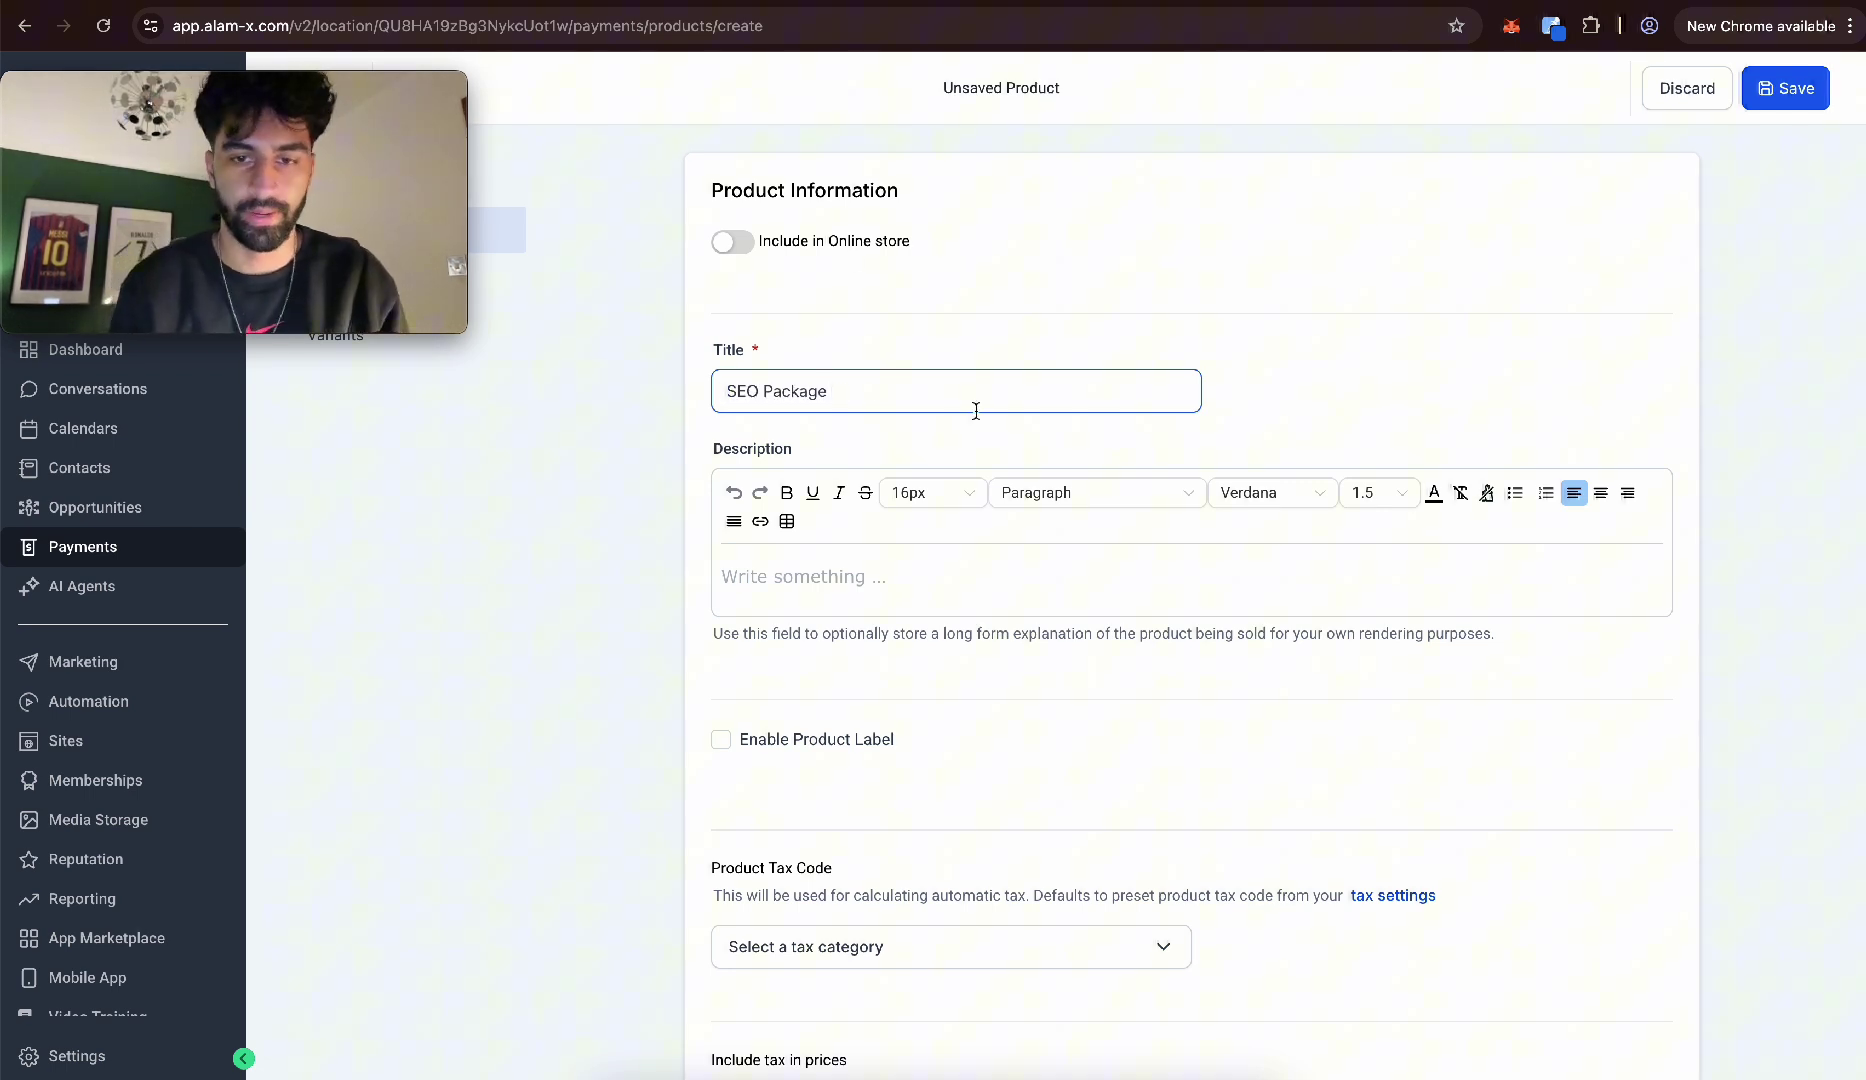
pyautogui.scroll(-2, 975, 410)
pyautogui.scroll(-6, 906, 396)
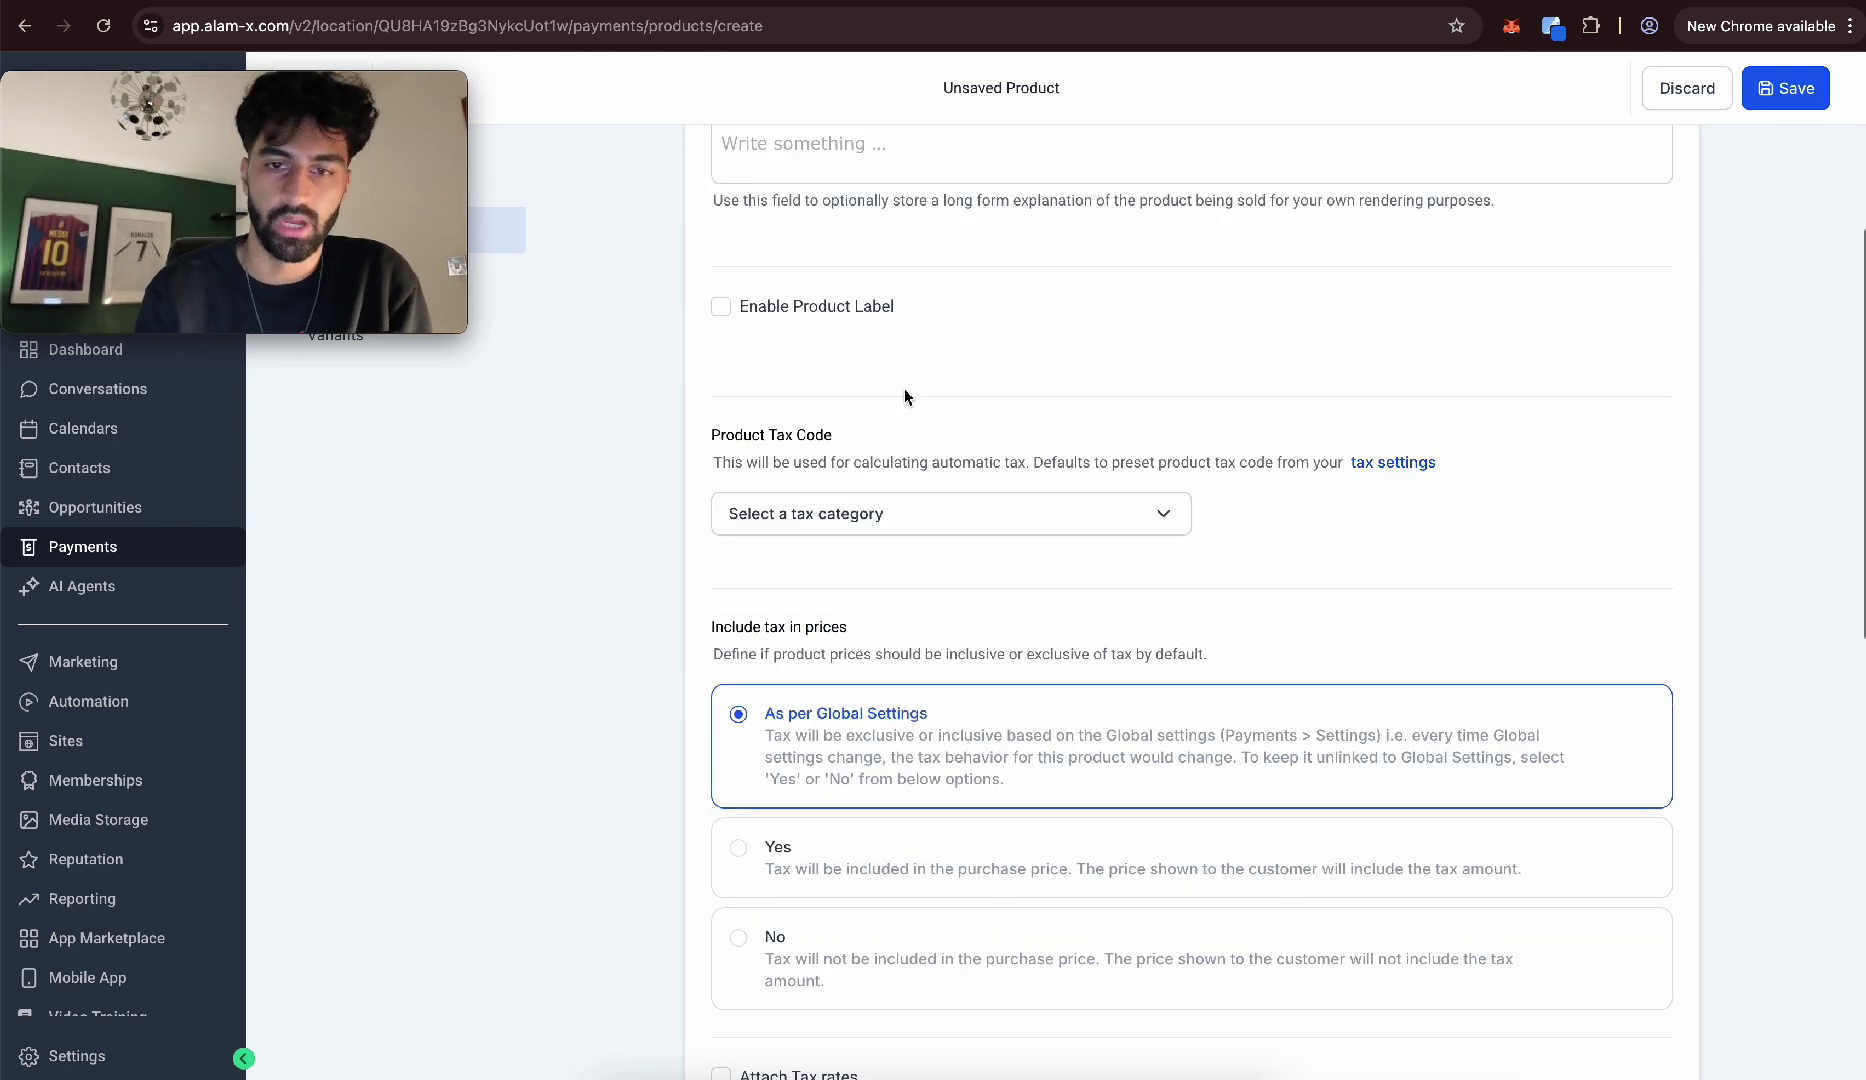
pyautogui.scroll(-7, 906, 396)
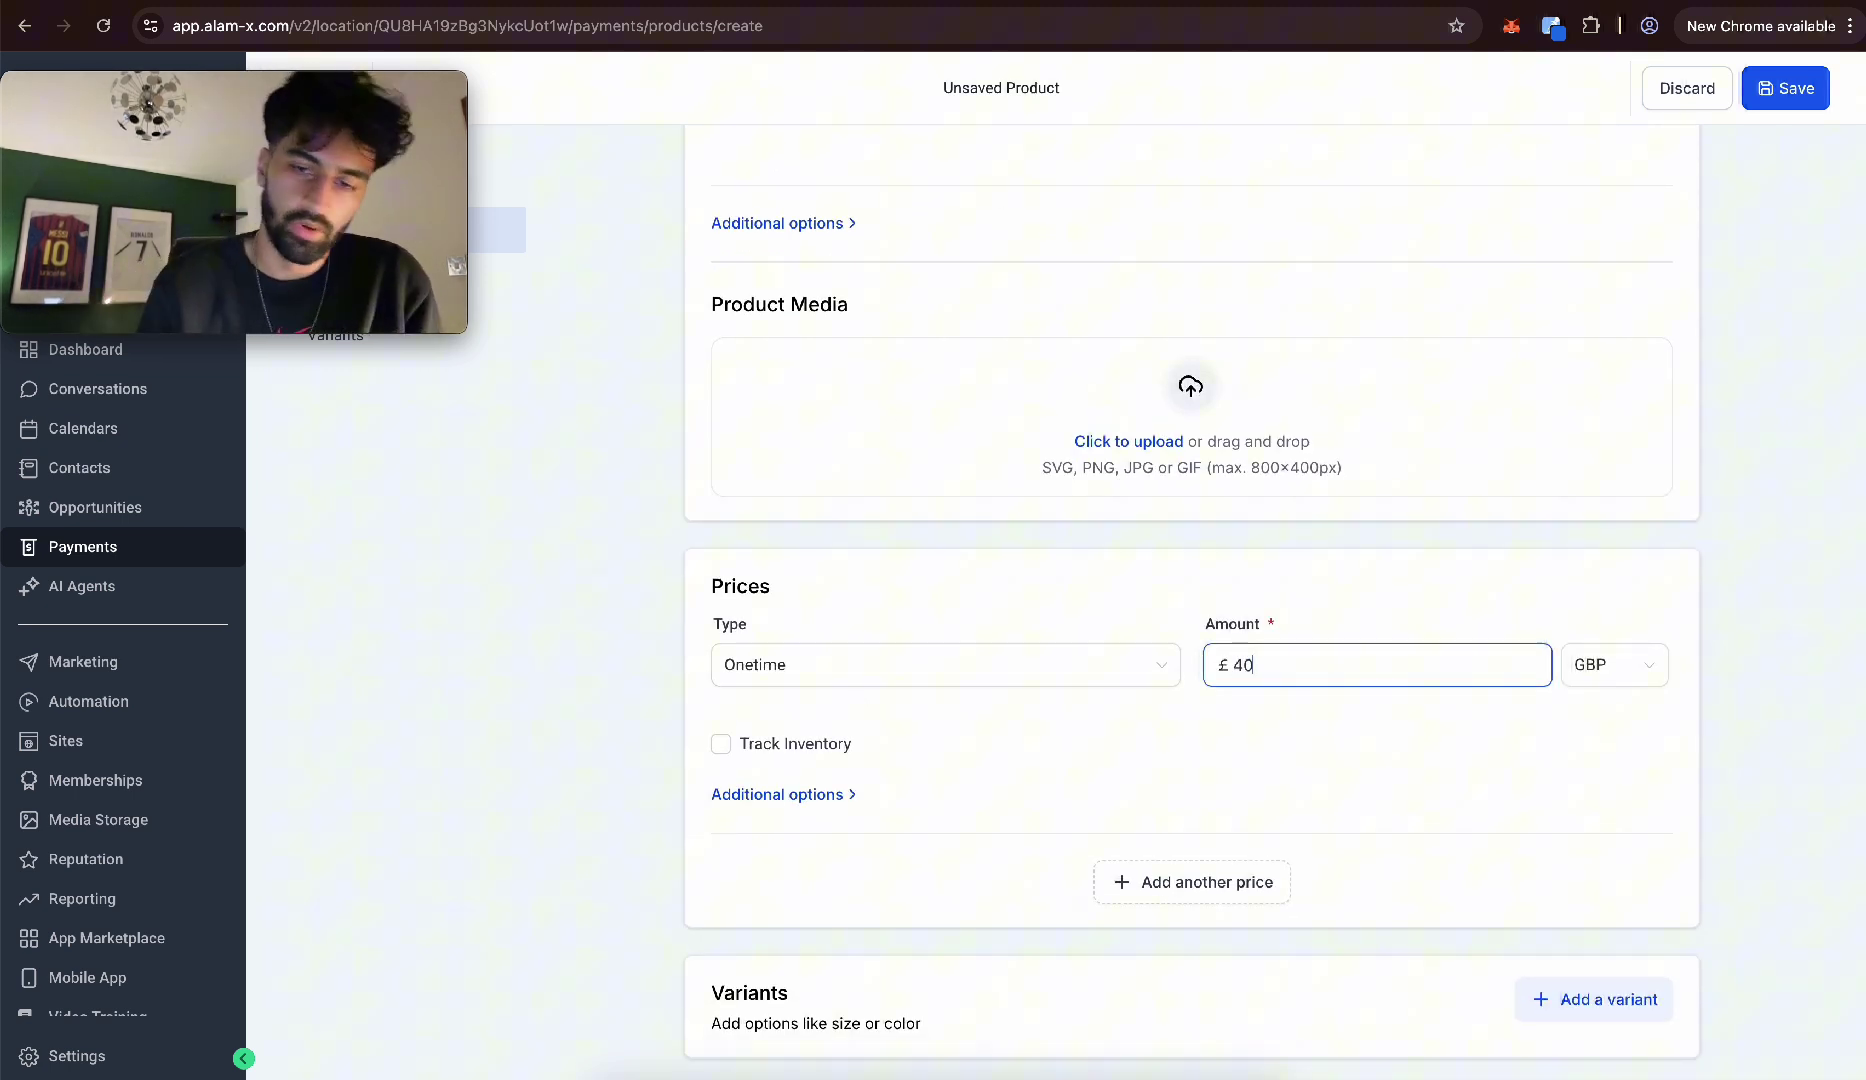
pyautogui.scroll(-1, 1062, 576)
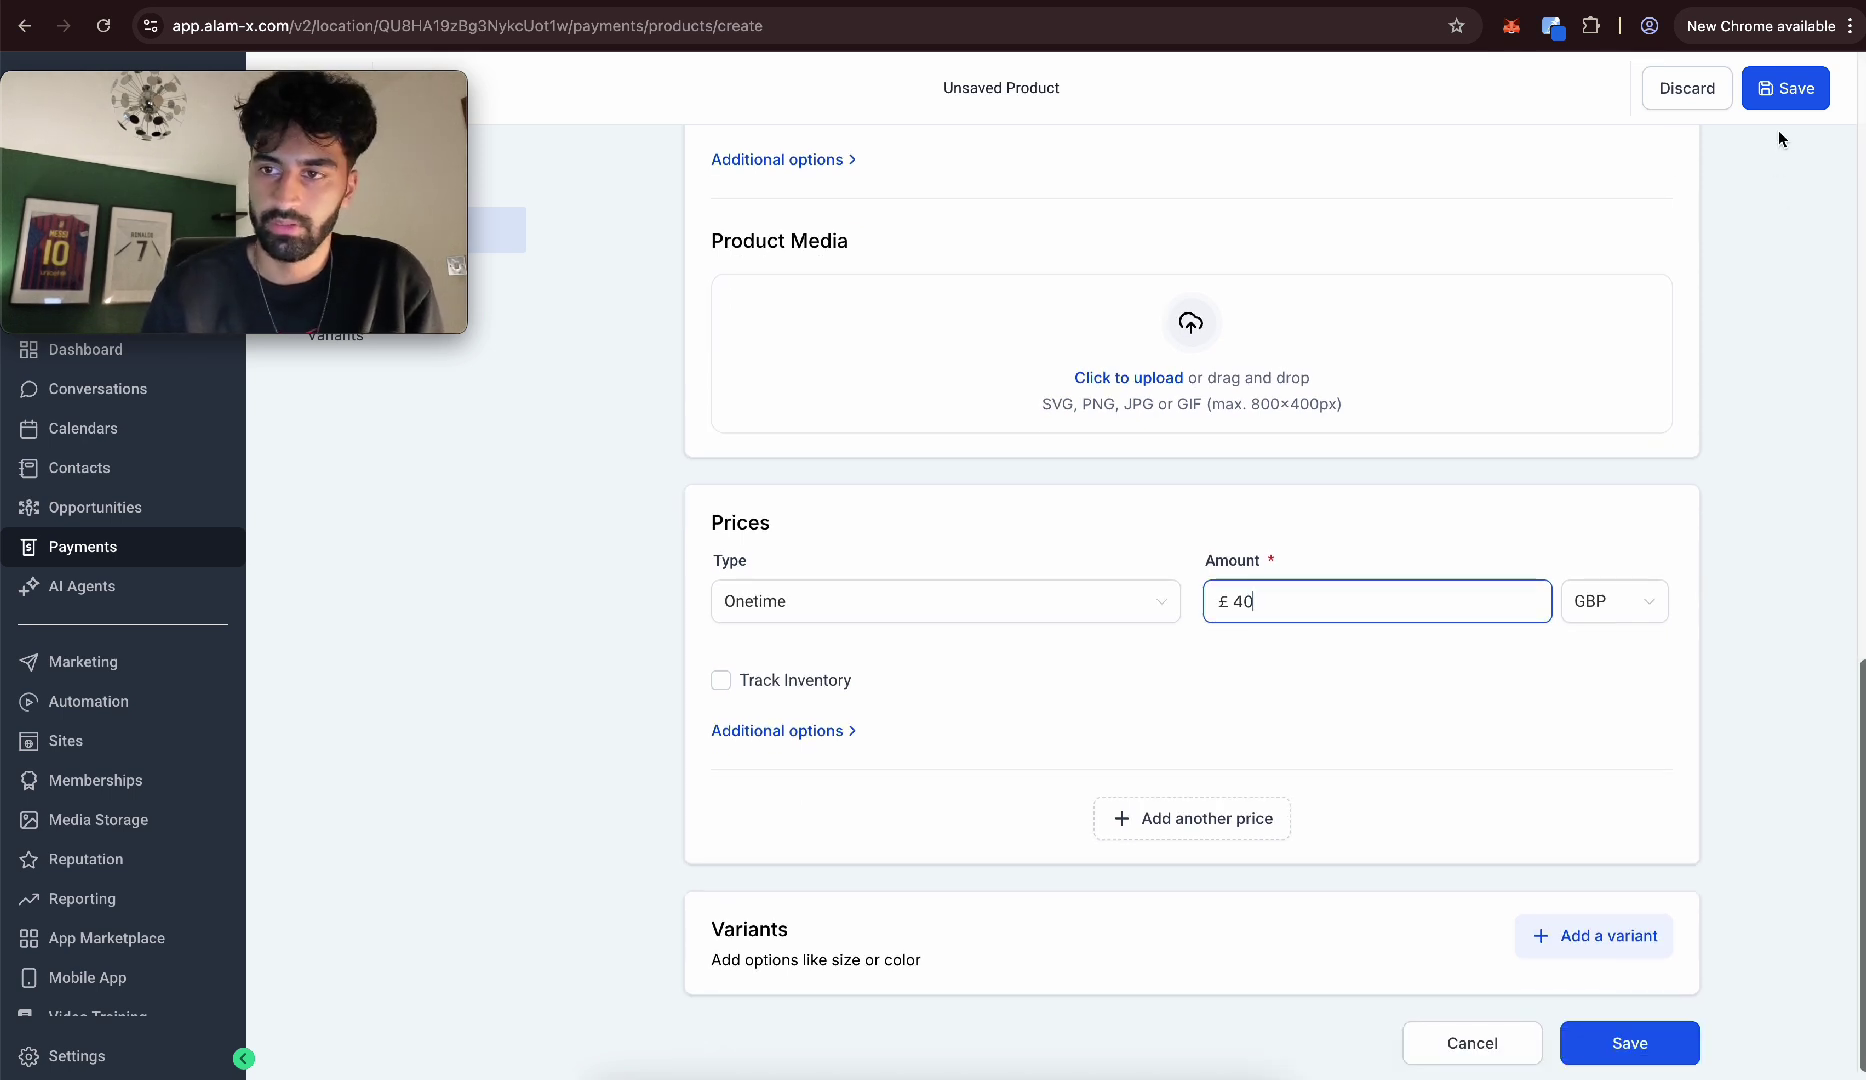
pyautogui.click(1770, 90)
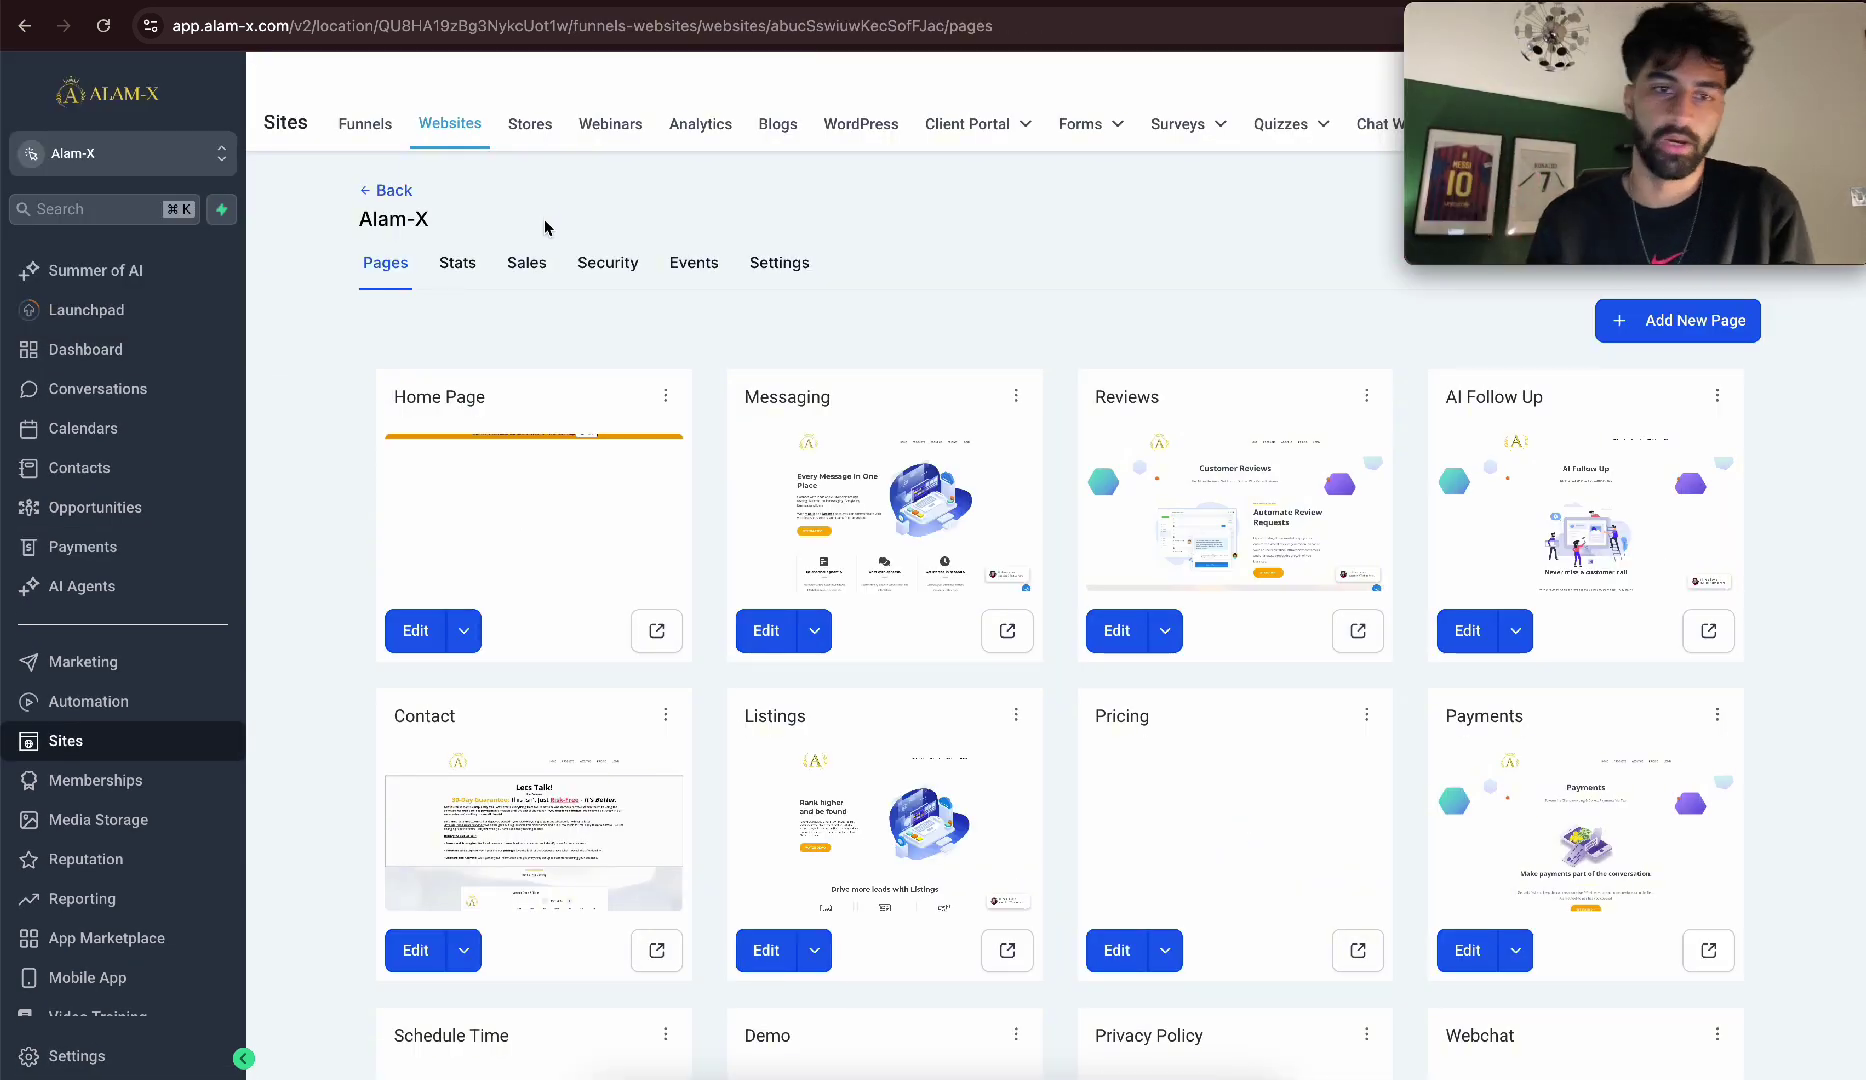
# Preview the live Alam-X homepage and scroll through it.
pyautogui.click(657, 618)
pyautogui.scroll(-8, 1002, 544)
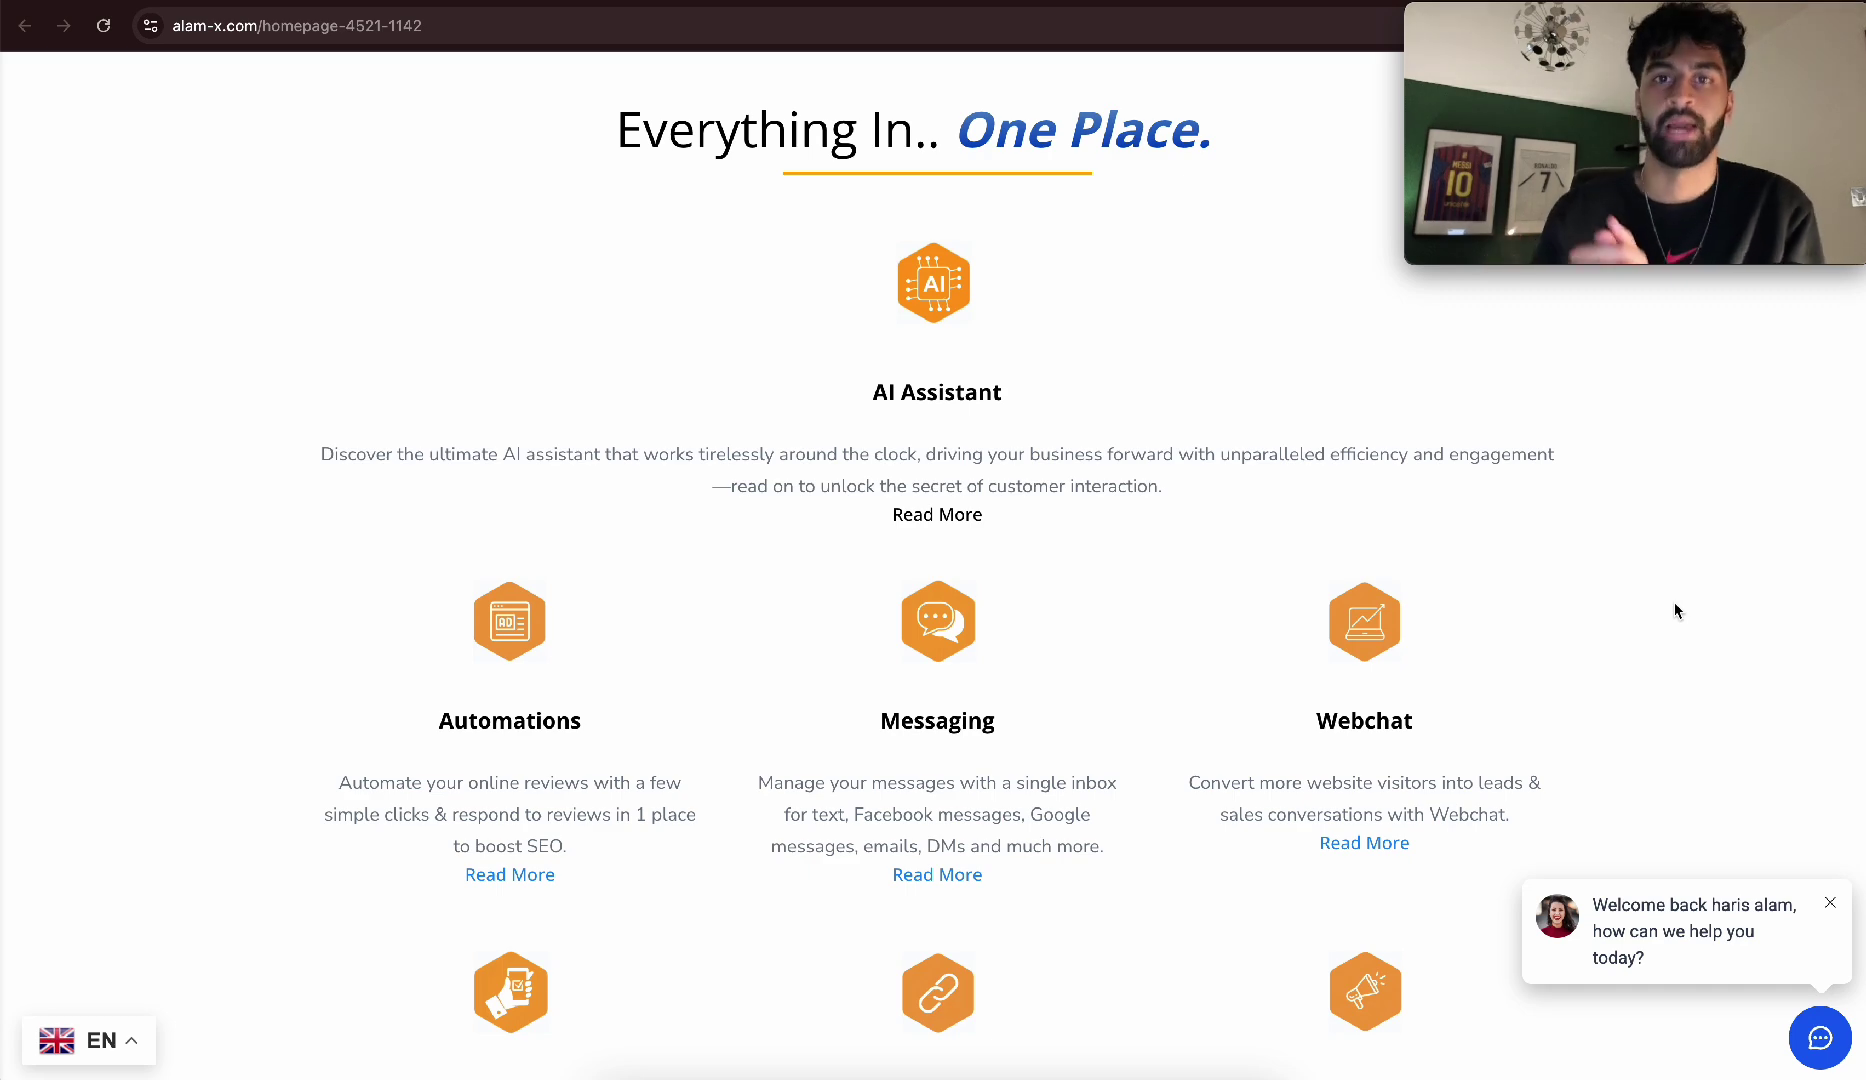
pyautogui.scroll(-10, 1674, 610)
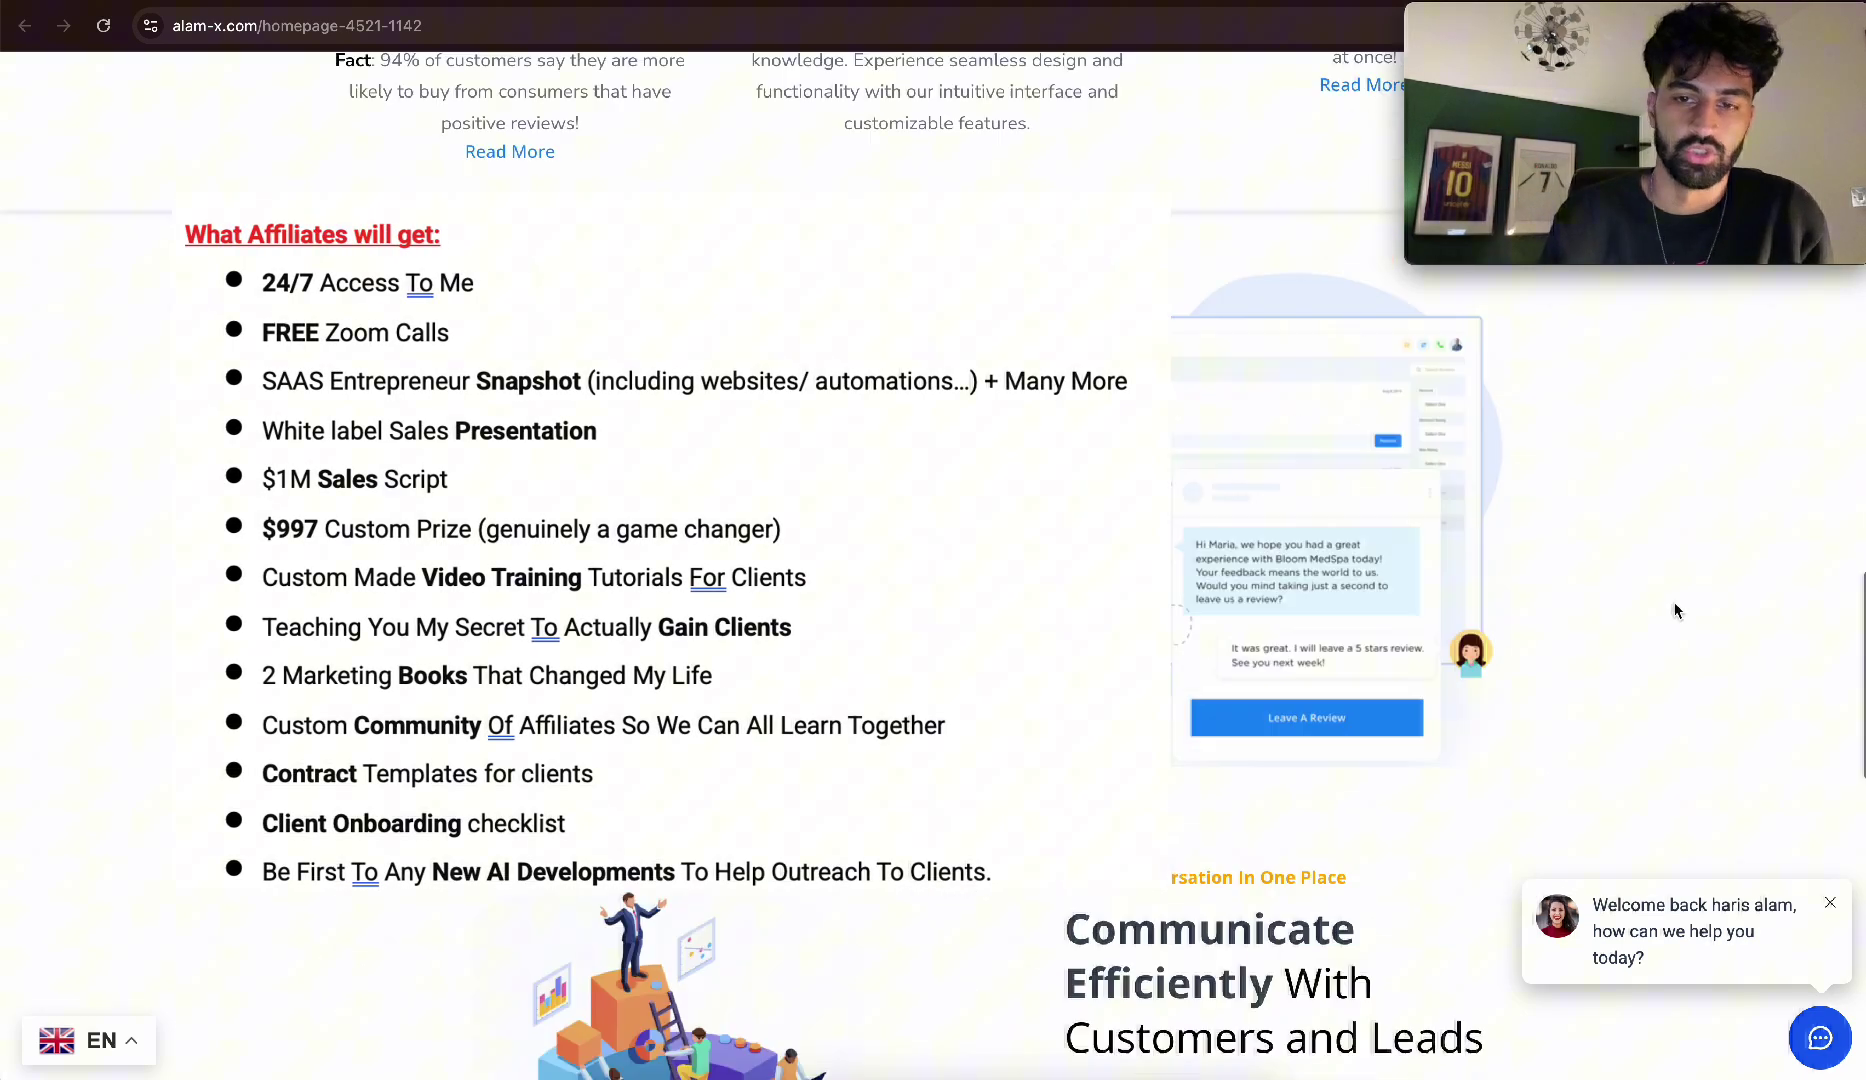
pyautogui.scroll(-5, 1674, 610)
pyautogui.scroll(10, 1674, 610)
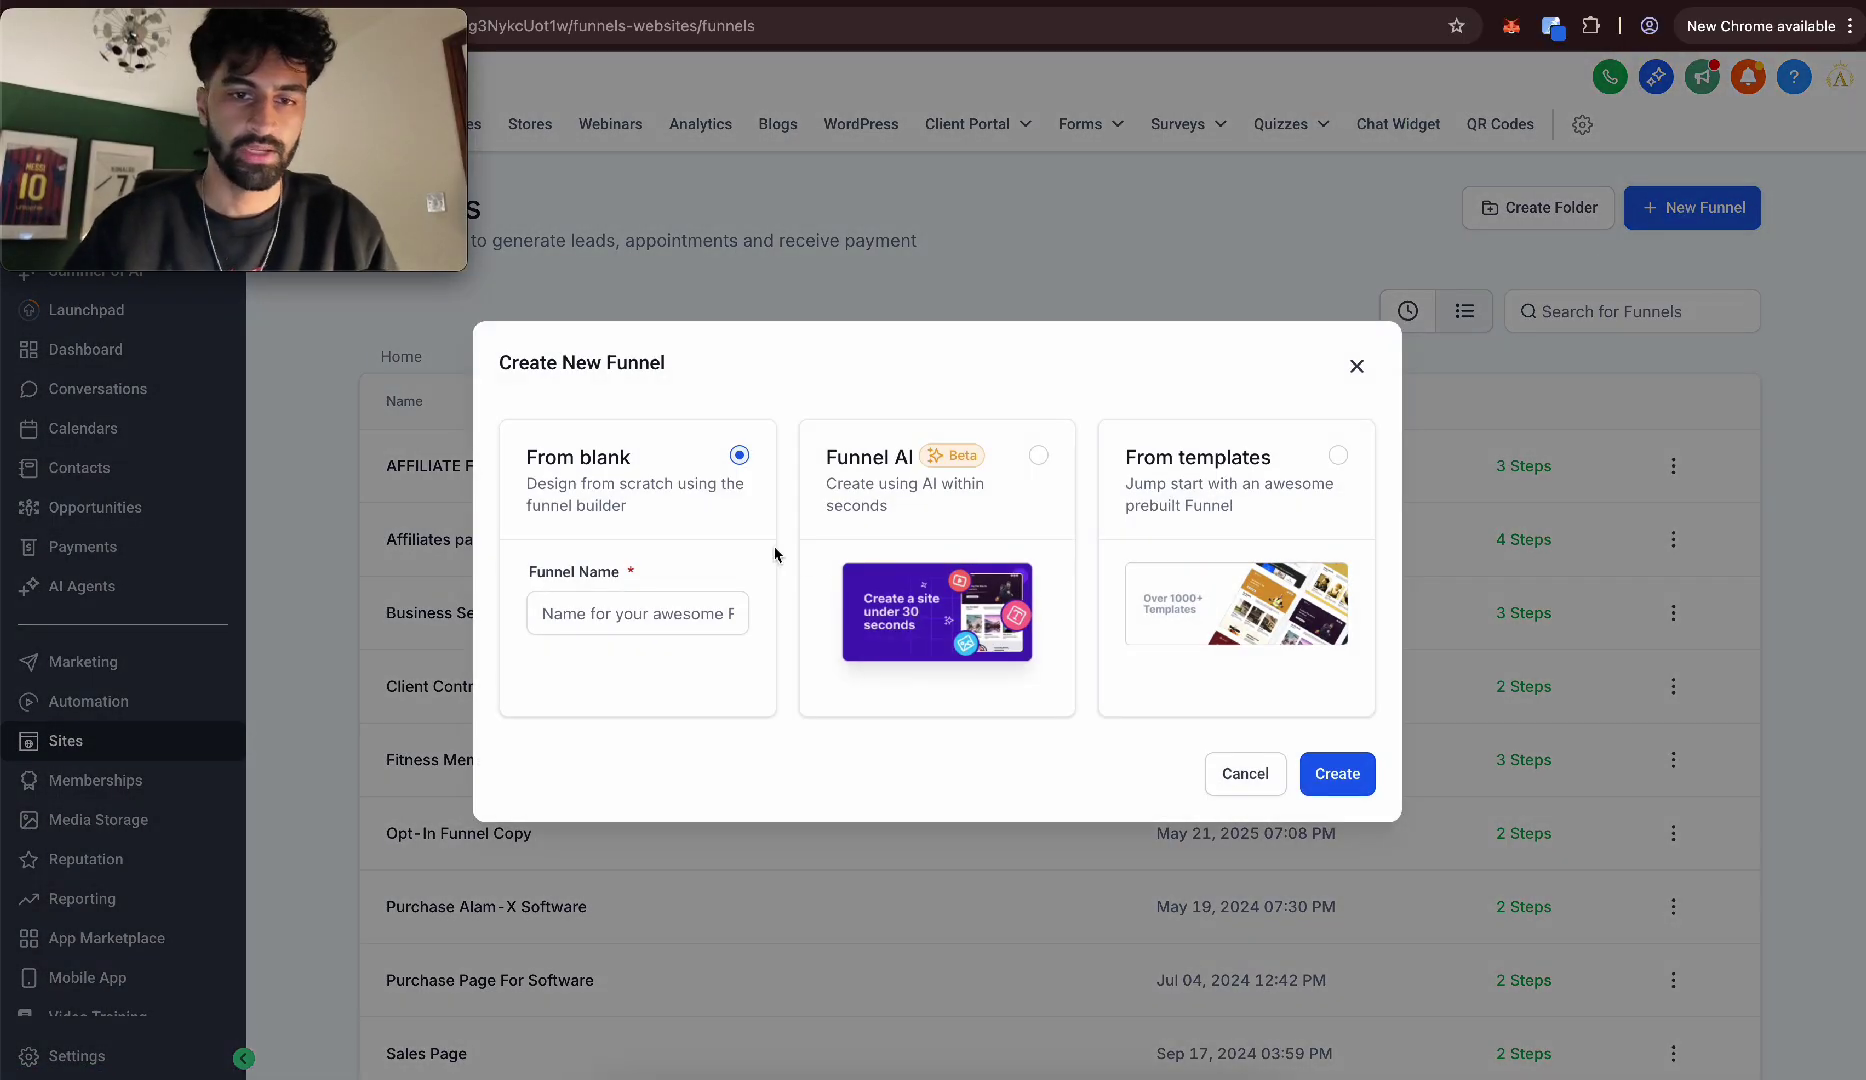
# Create the 'seo eg' funnel with a first step named Home at path /home.
pyautogui.click(636, 614)
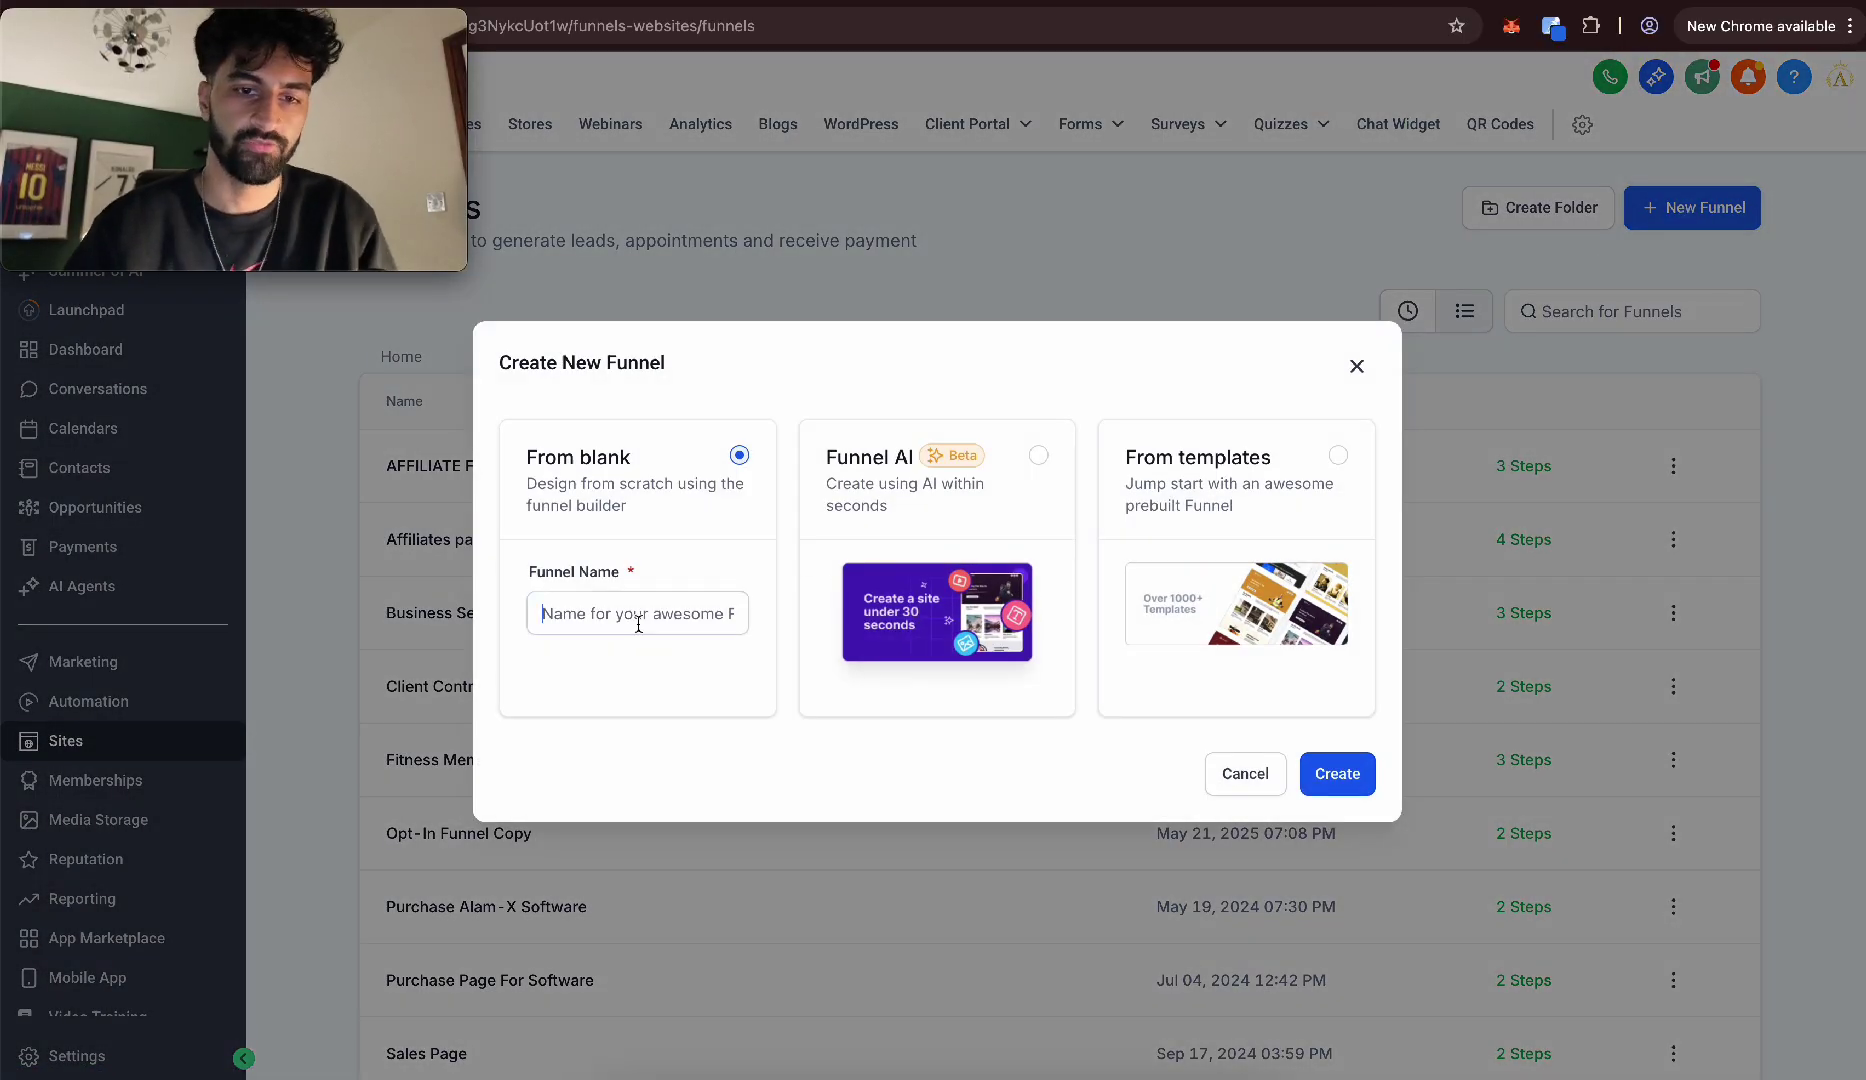
pyautogui.write('seo')
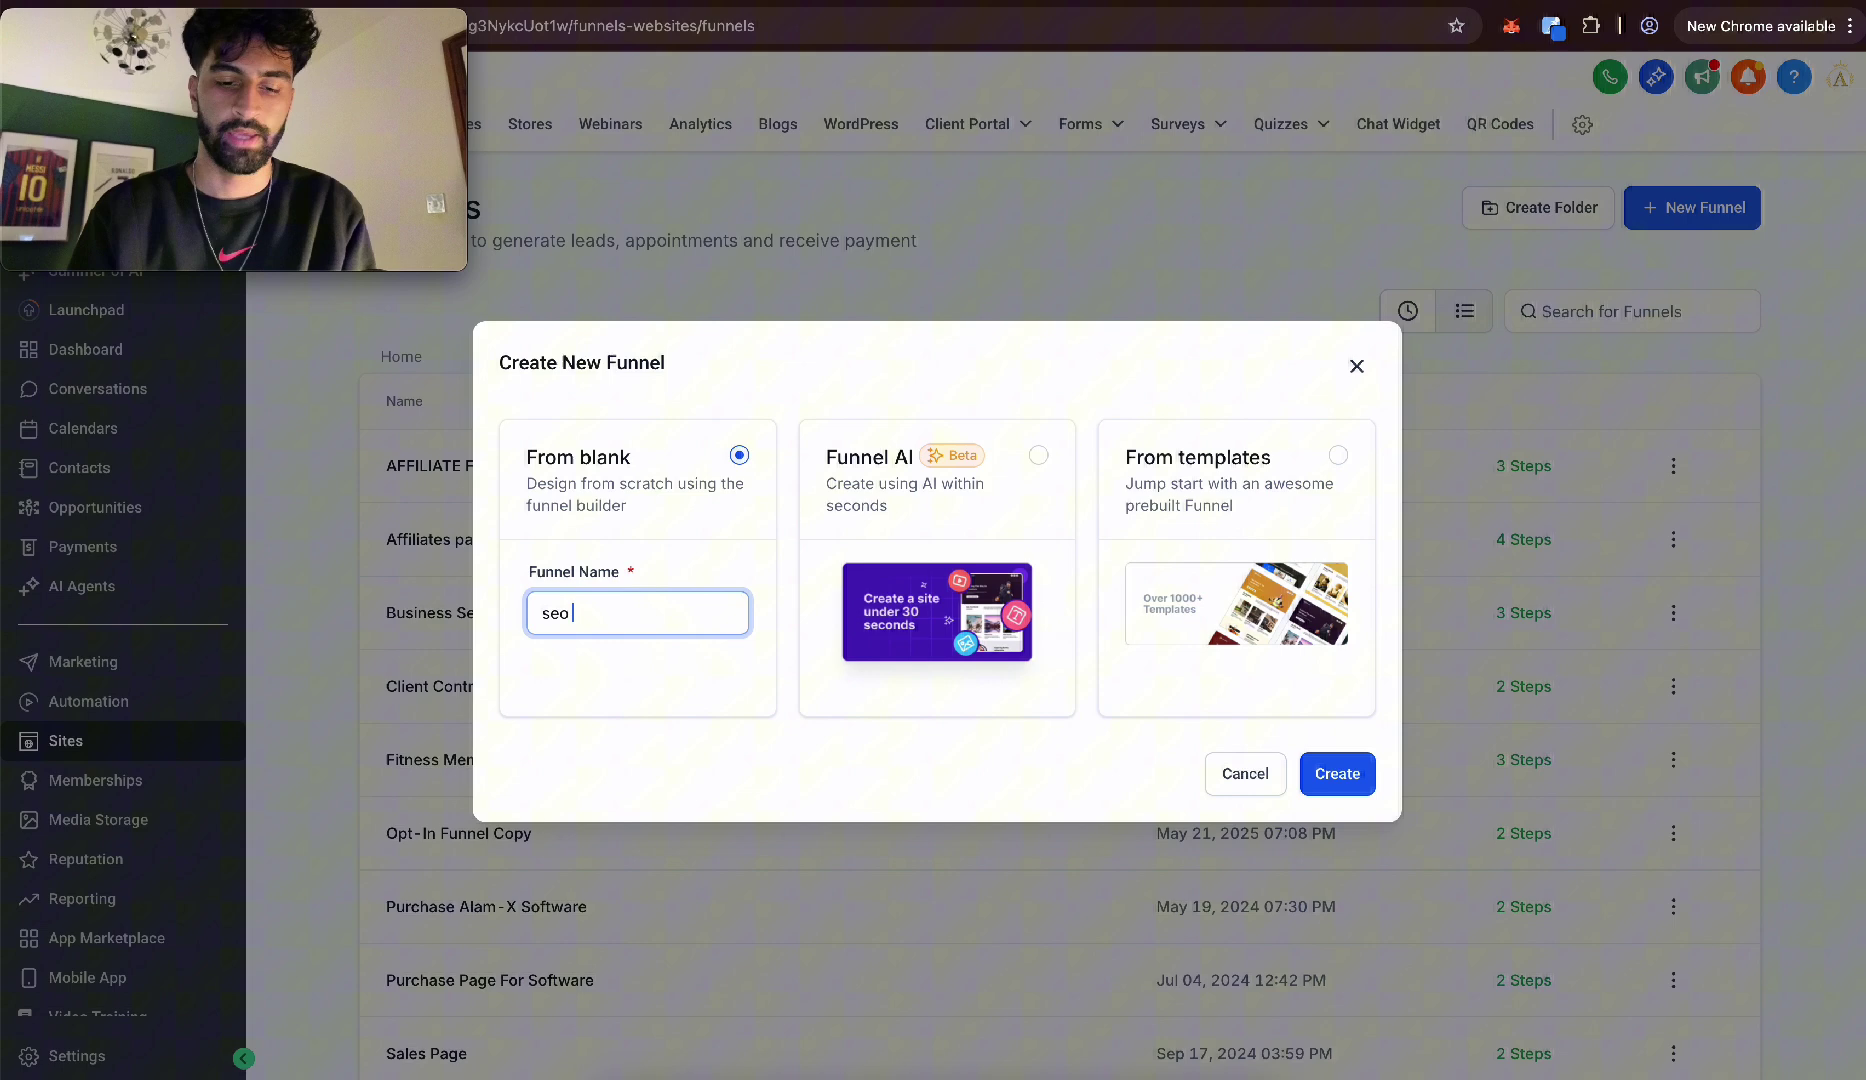
pyautogui.write(' eg')
pyautogui.click(1337, 773)
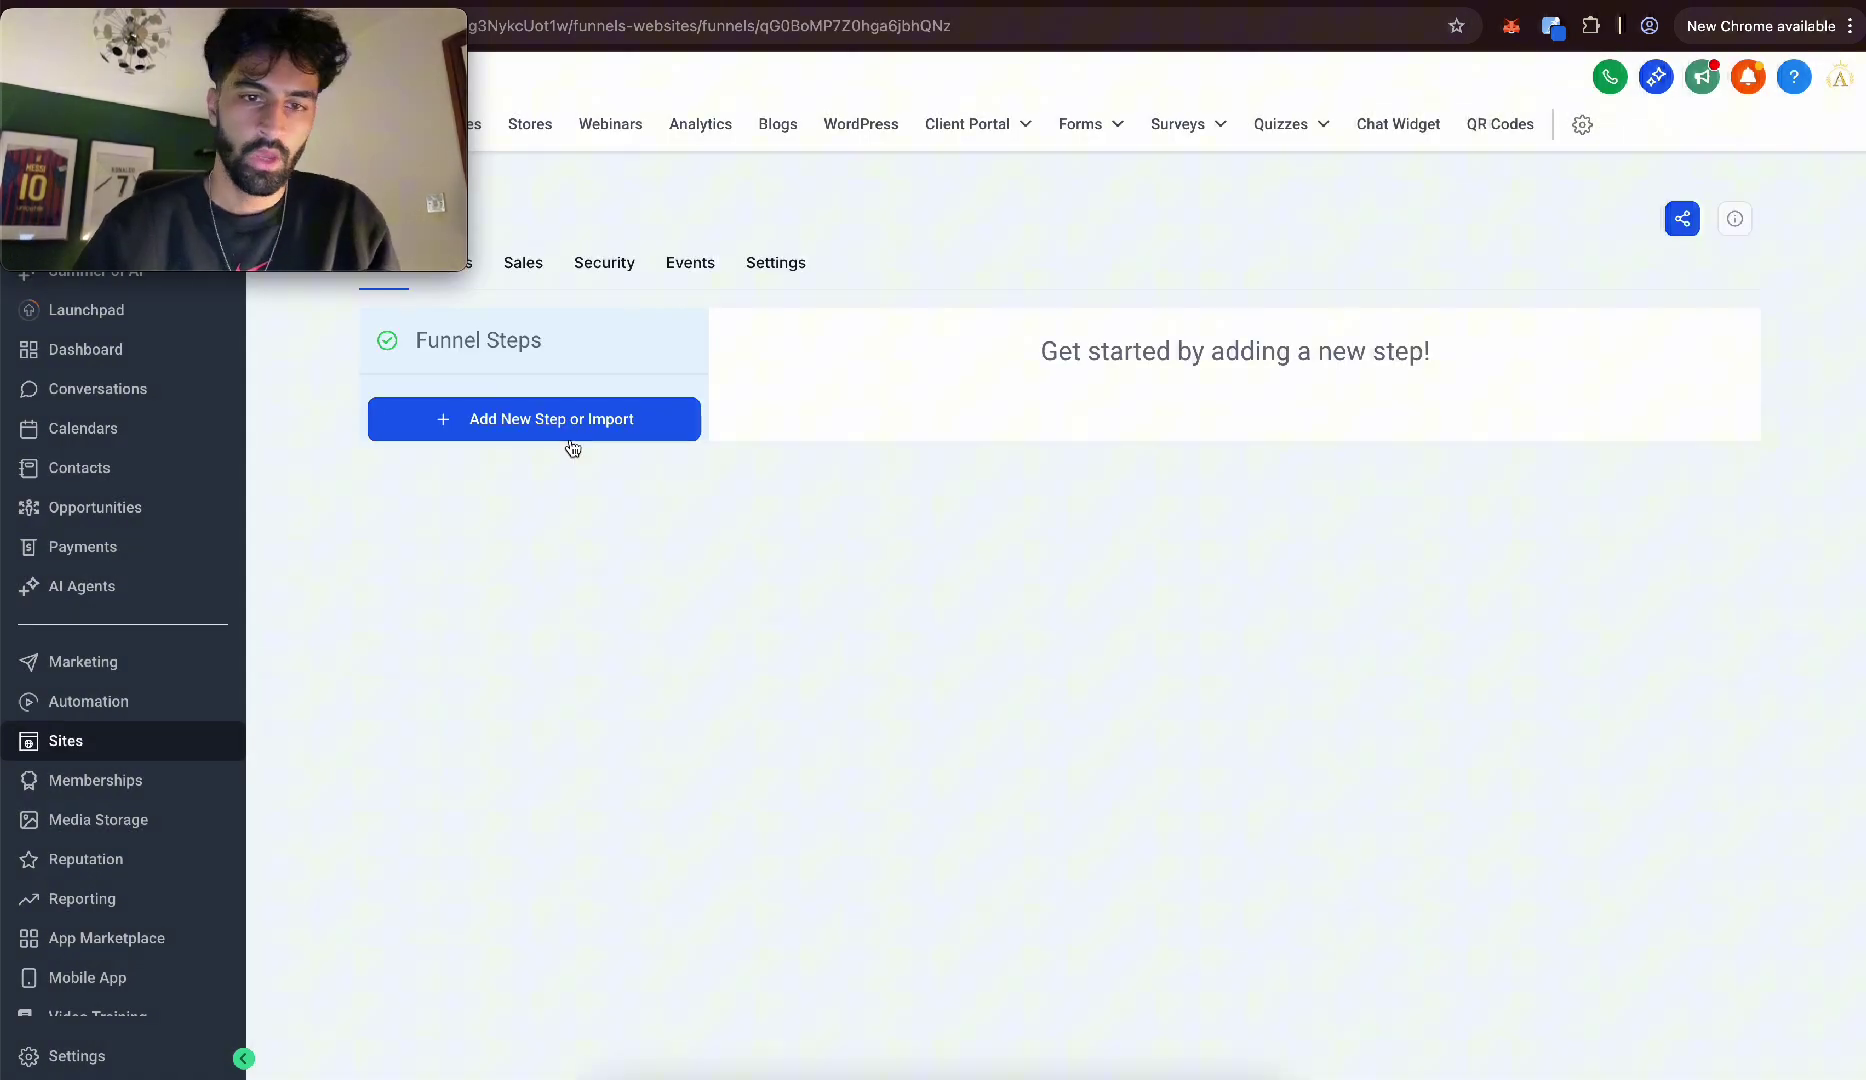
pyautogui.click(565, 432)
pyautogui.write('Home')
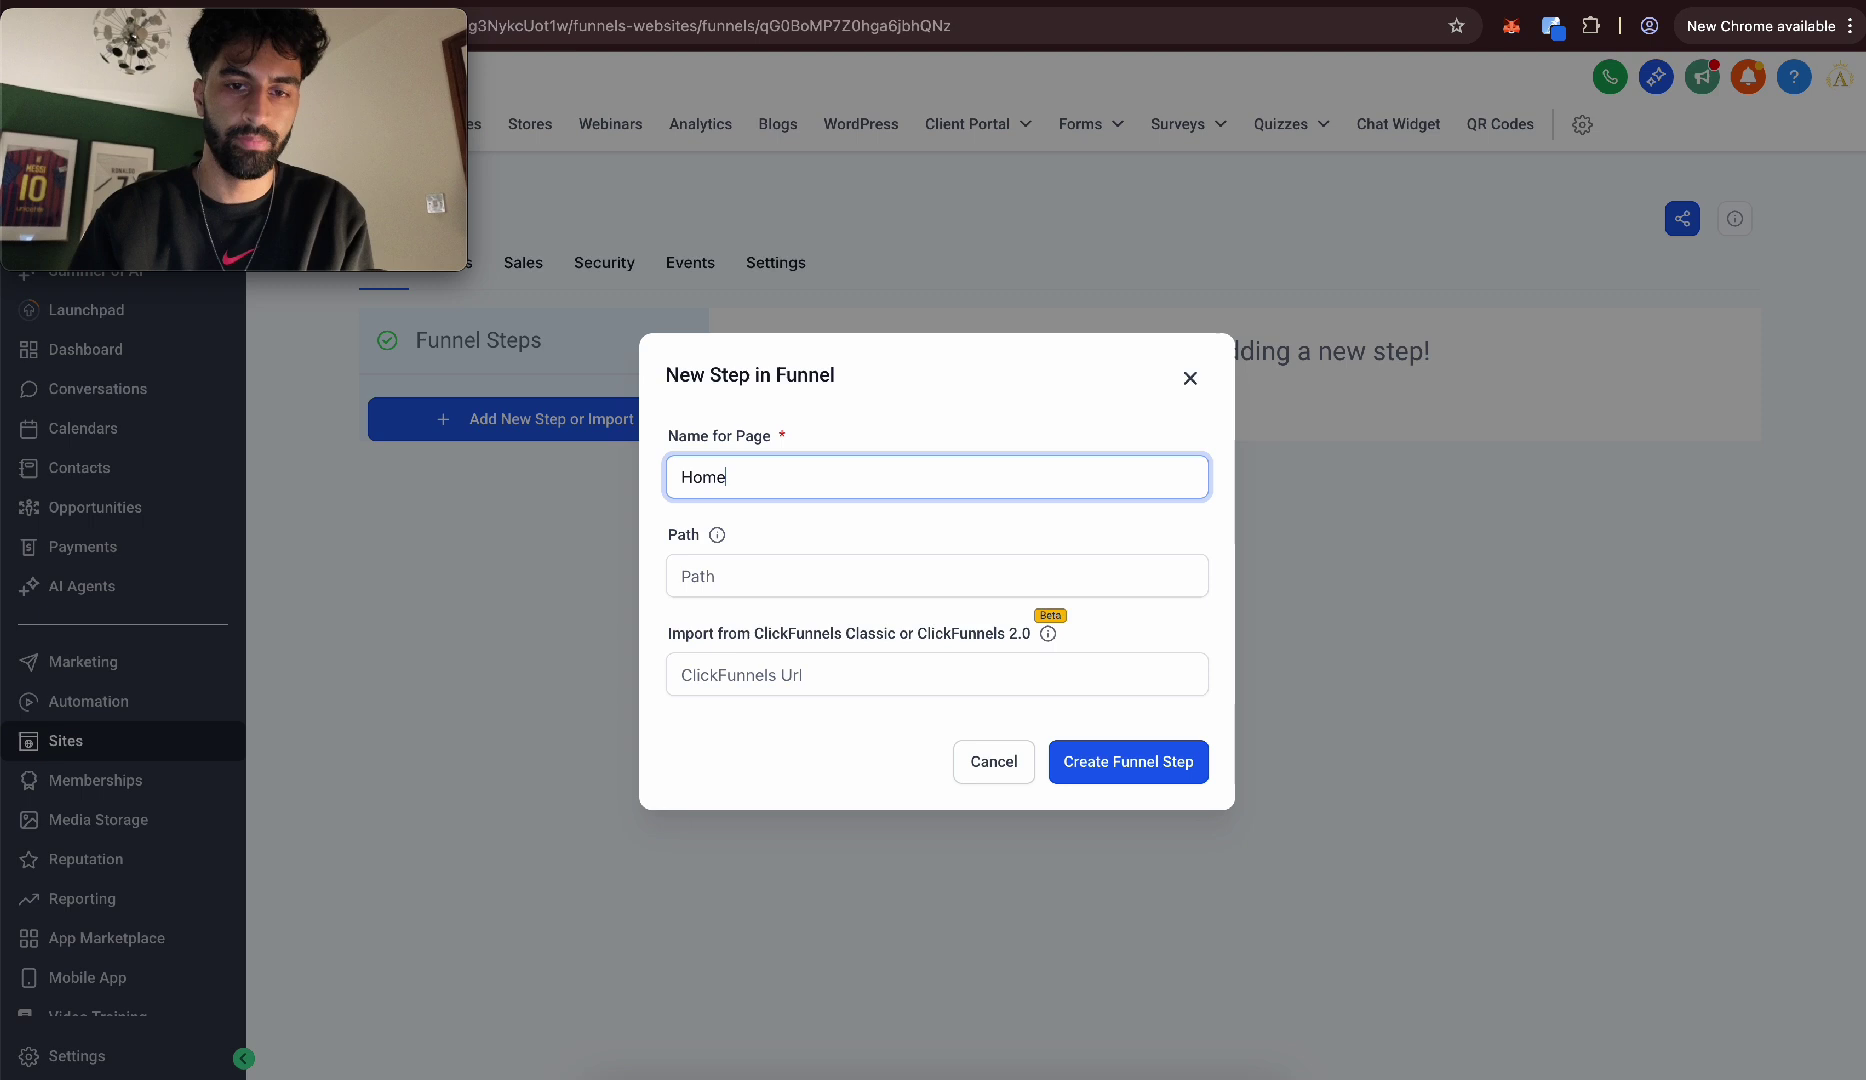
pyautogui.click(804, 571)
pyautogui.write('/home')
pyautogui.click(1106, 755)
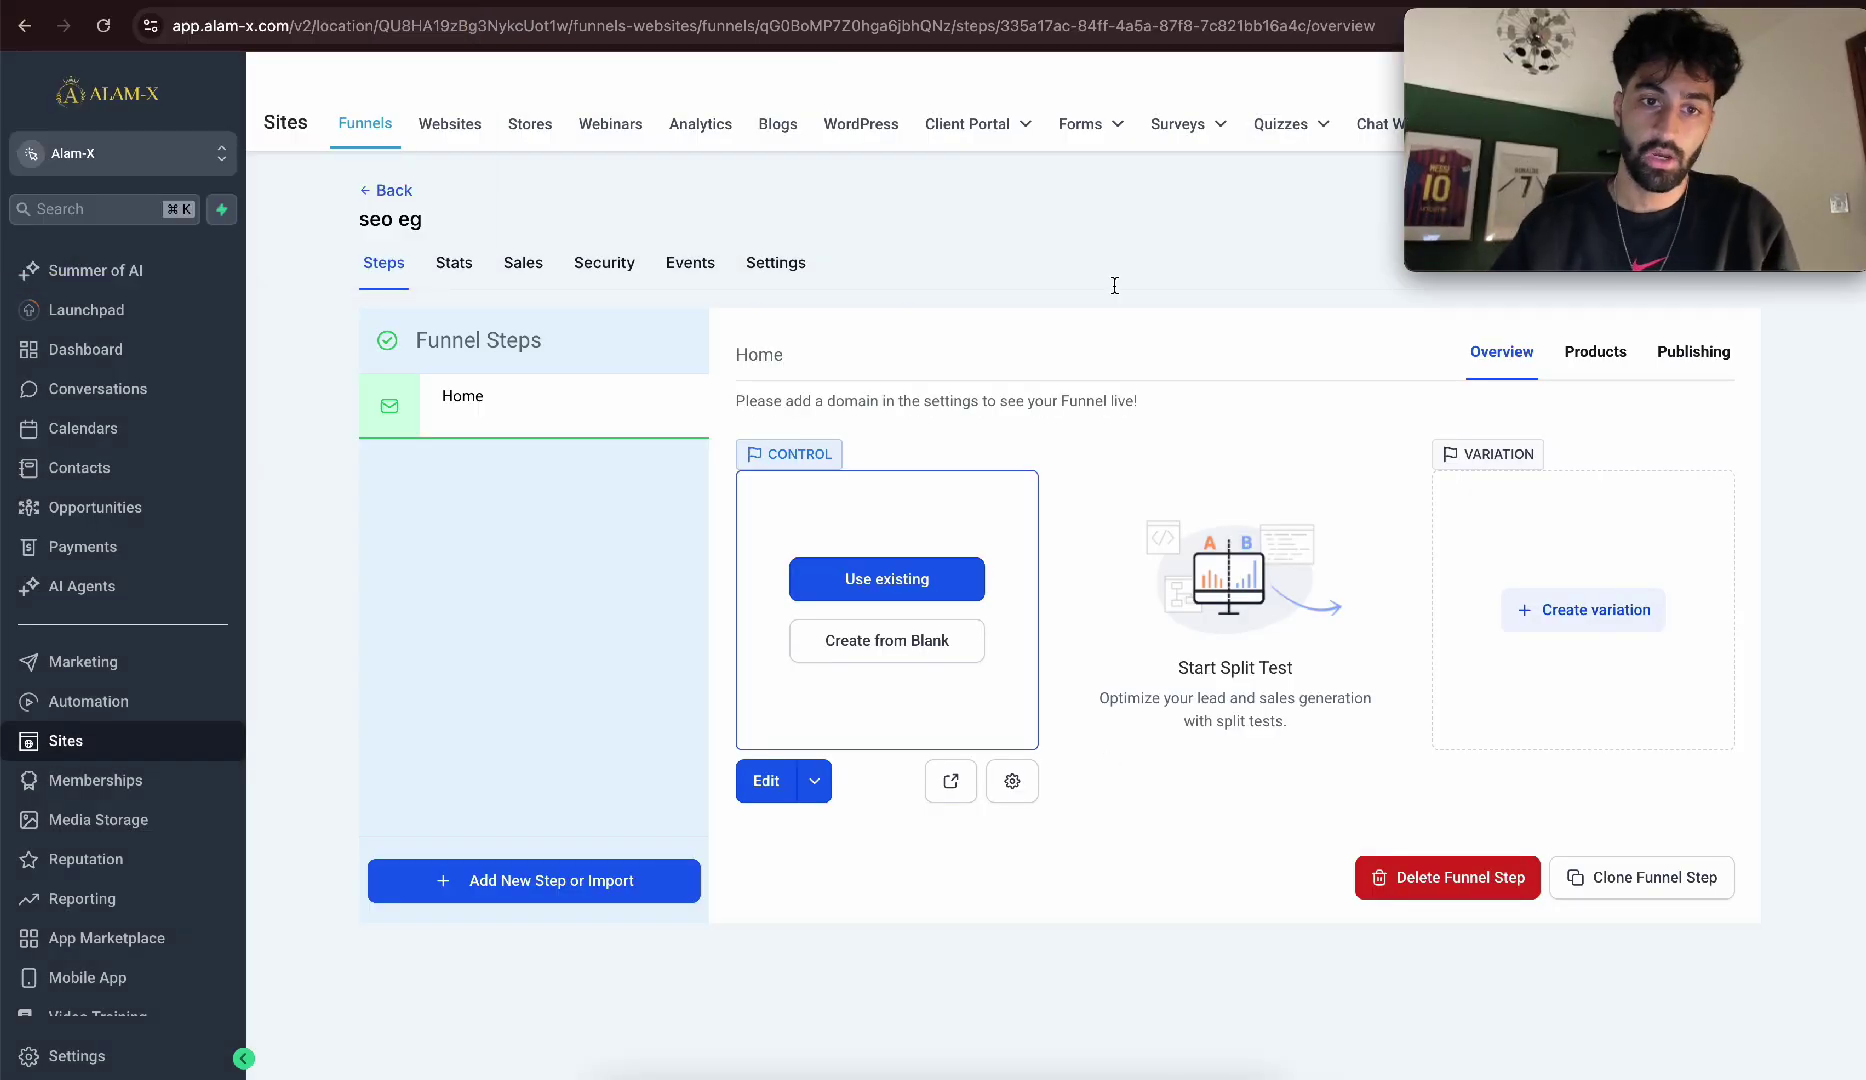
# Attach the Software eg product at its £250 price to the Home step.
pyautogui.click(1610, 355)
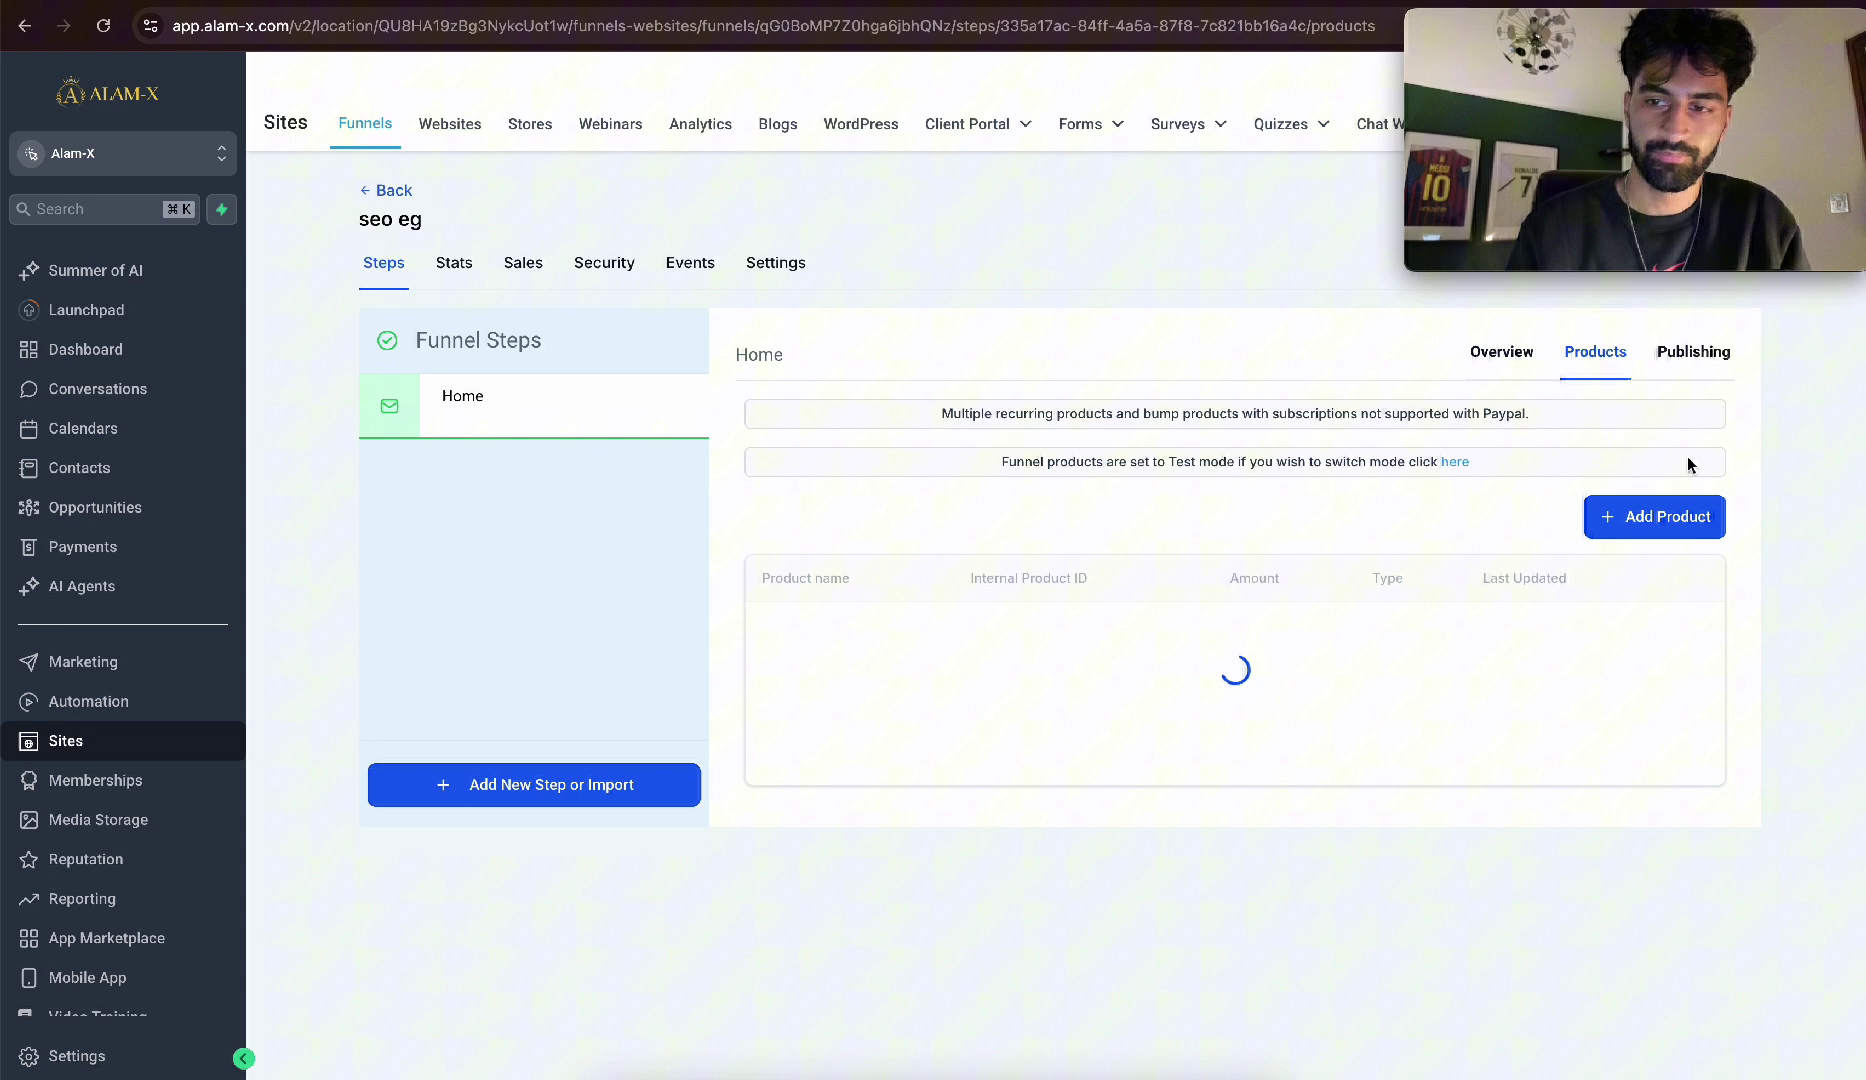
pyautogui.click(1625, 478)
pyautogui.scroll(-1, 1622, 480)
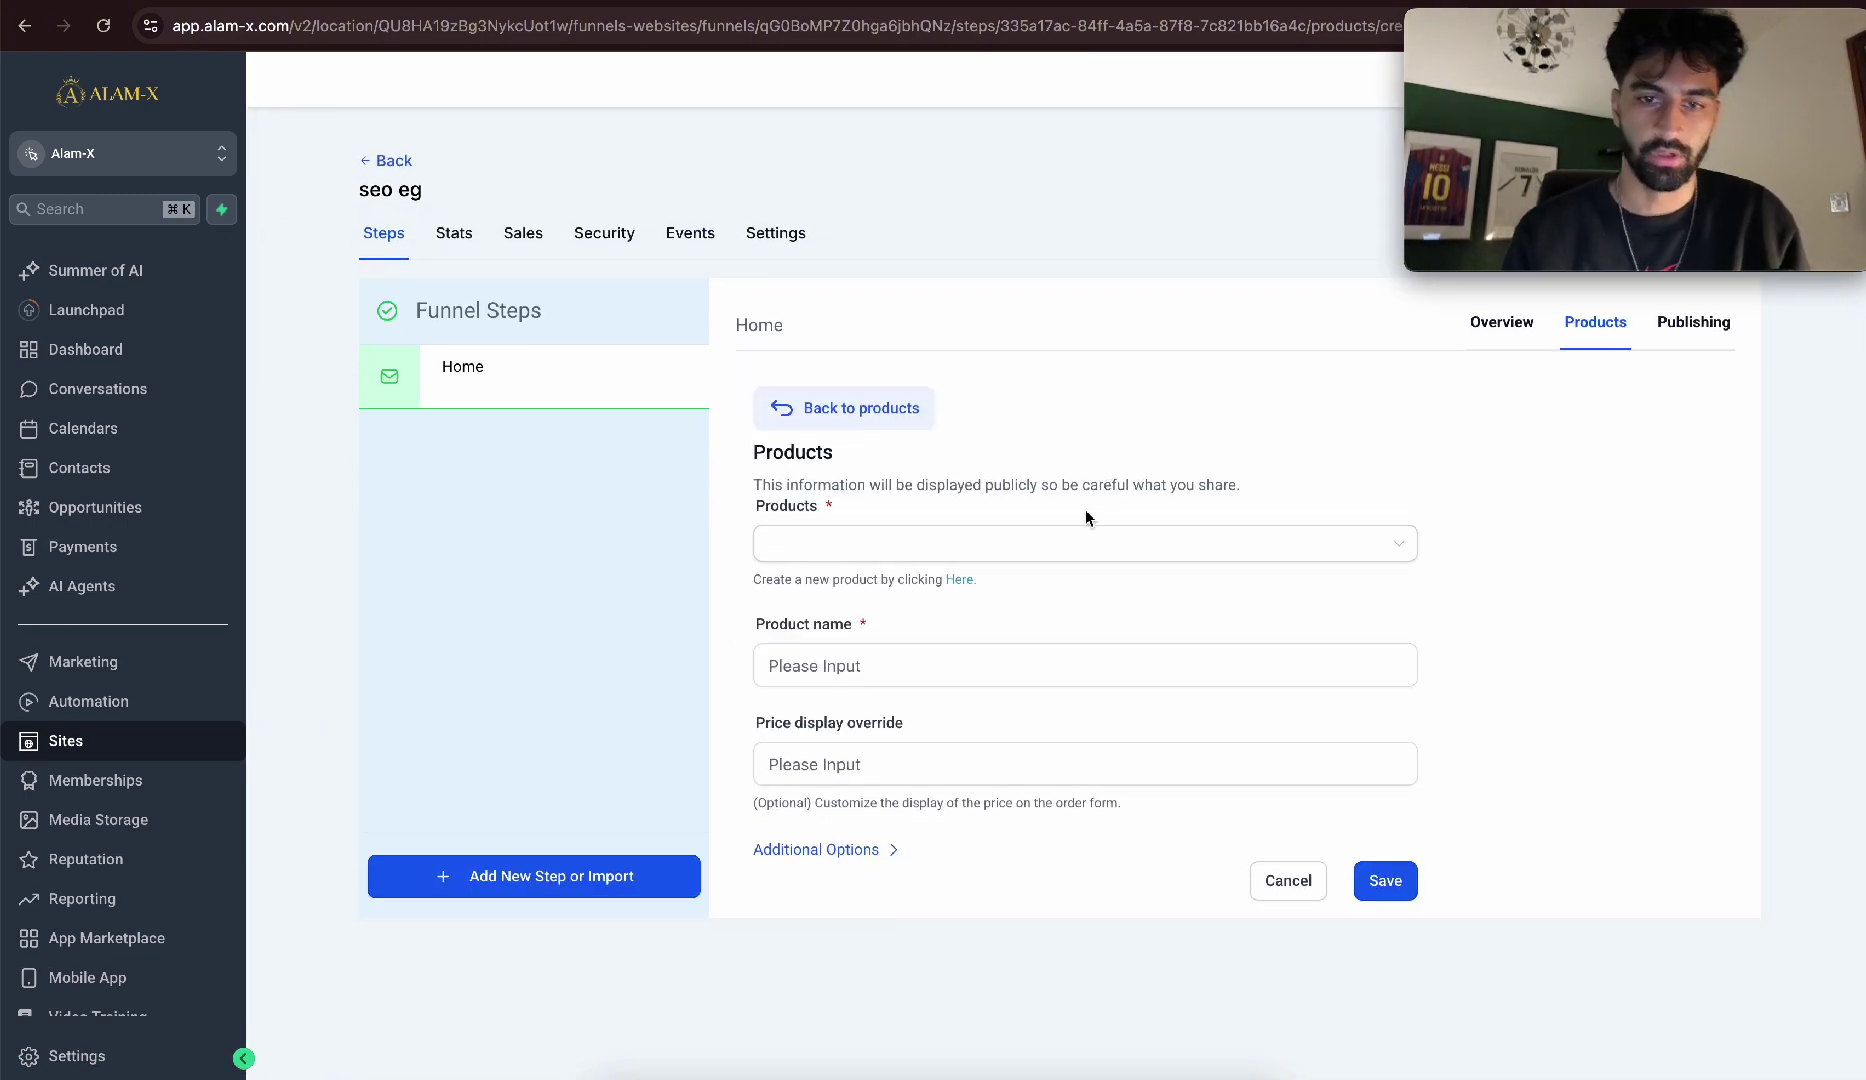
pyautogui.click(1060, 530)
pyautogui.click(877, 596)
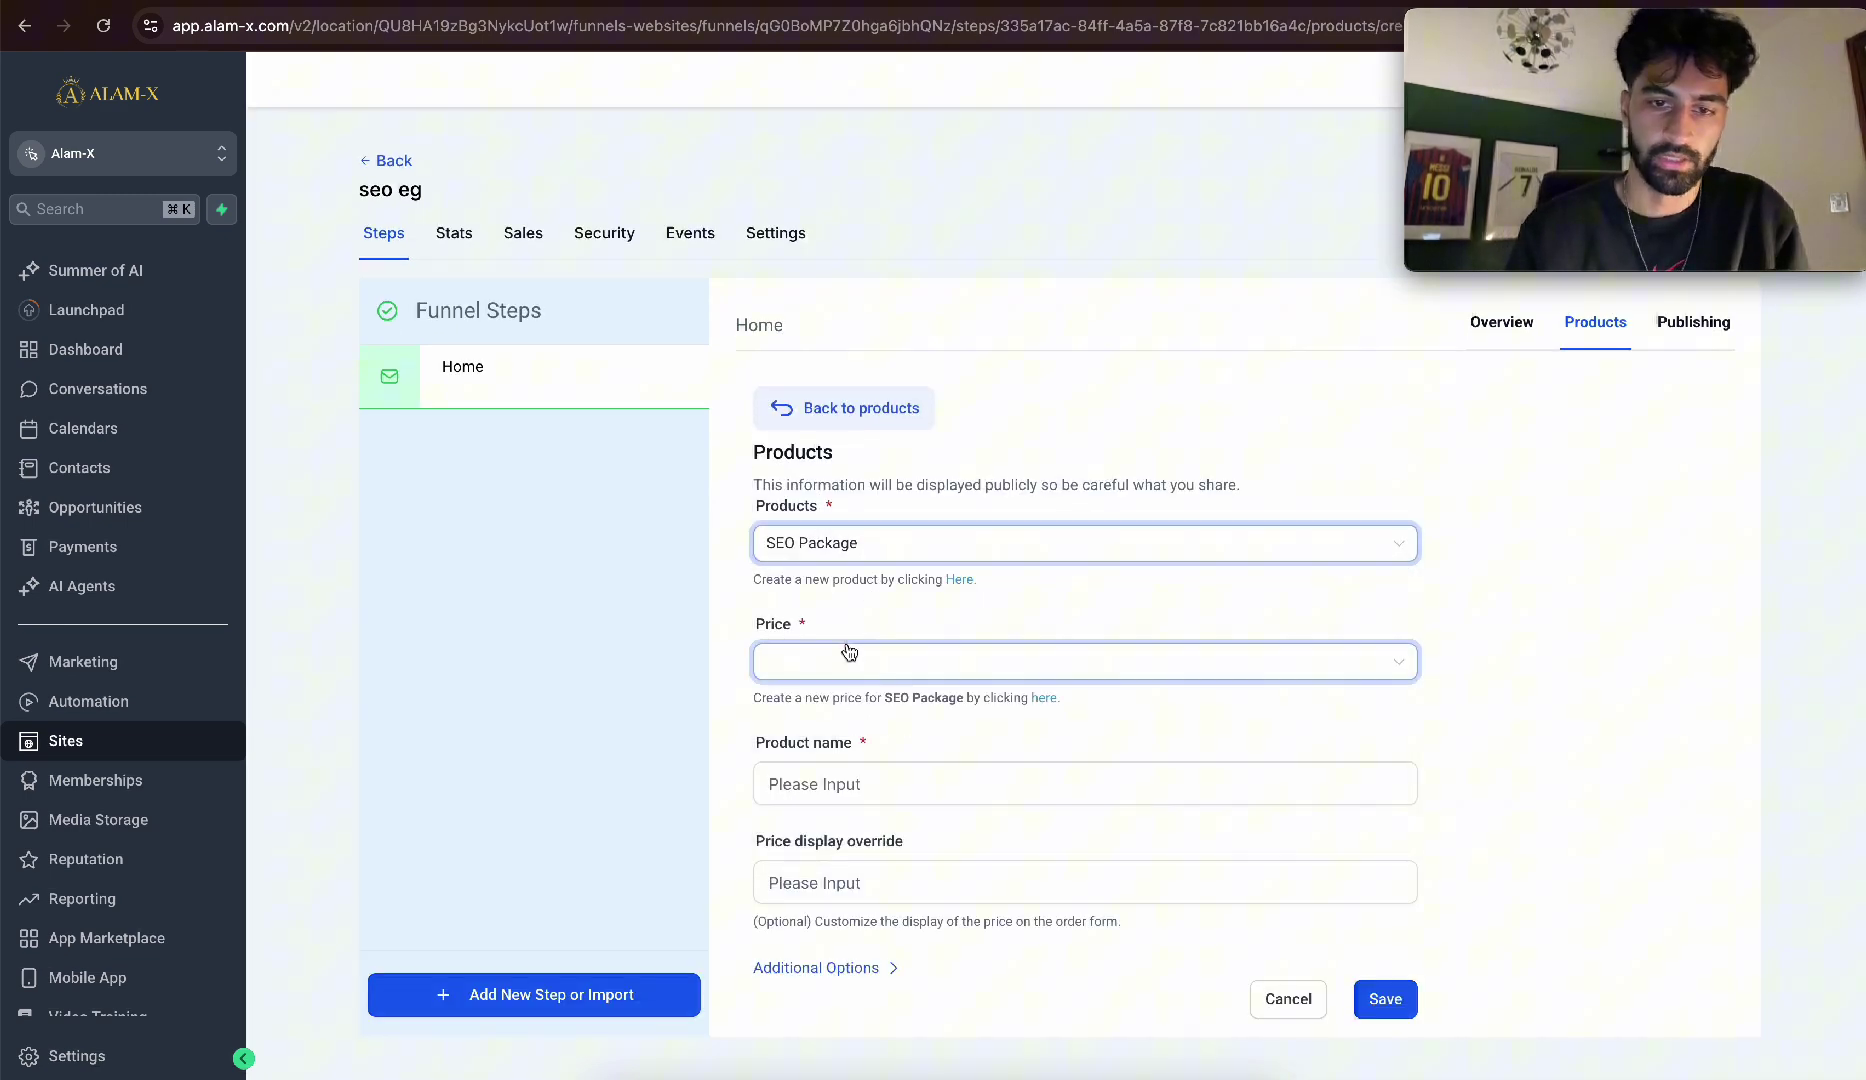
pyautogui.click(855, 548)
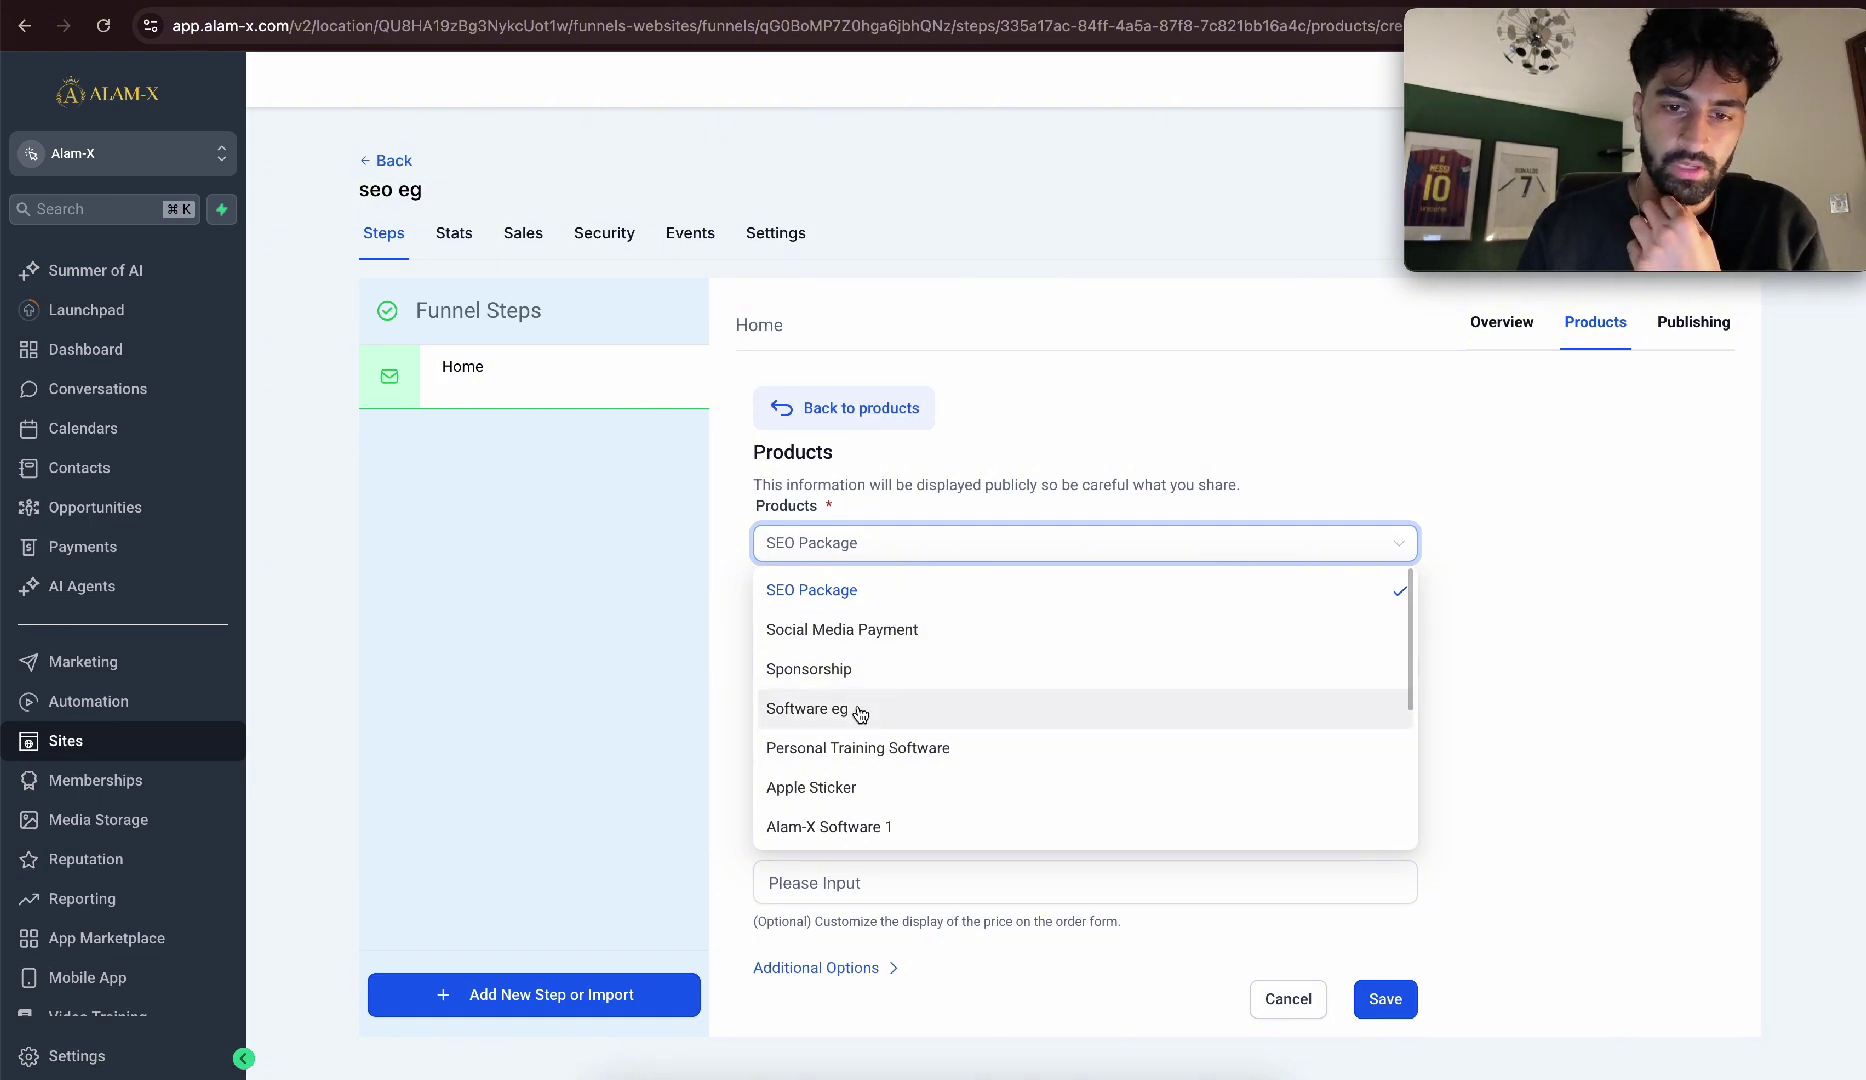
pyautogui.click(867, 710)
pyautogui.click(853, 664)
pyautogui.click(826, 705)
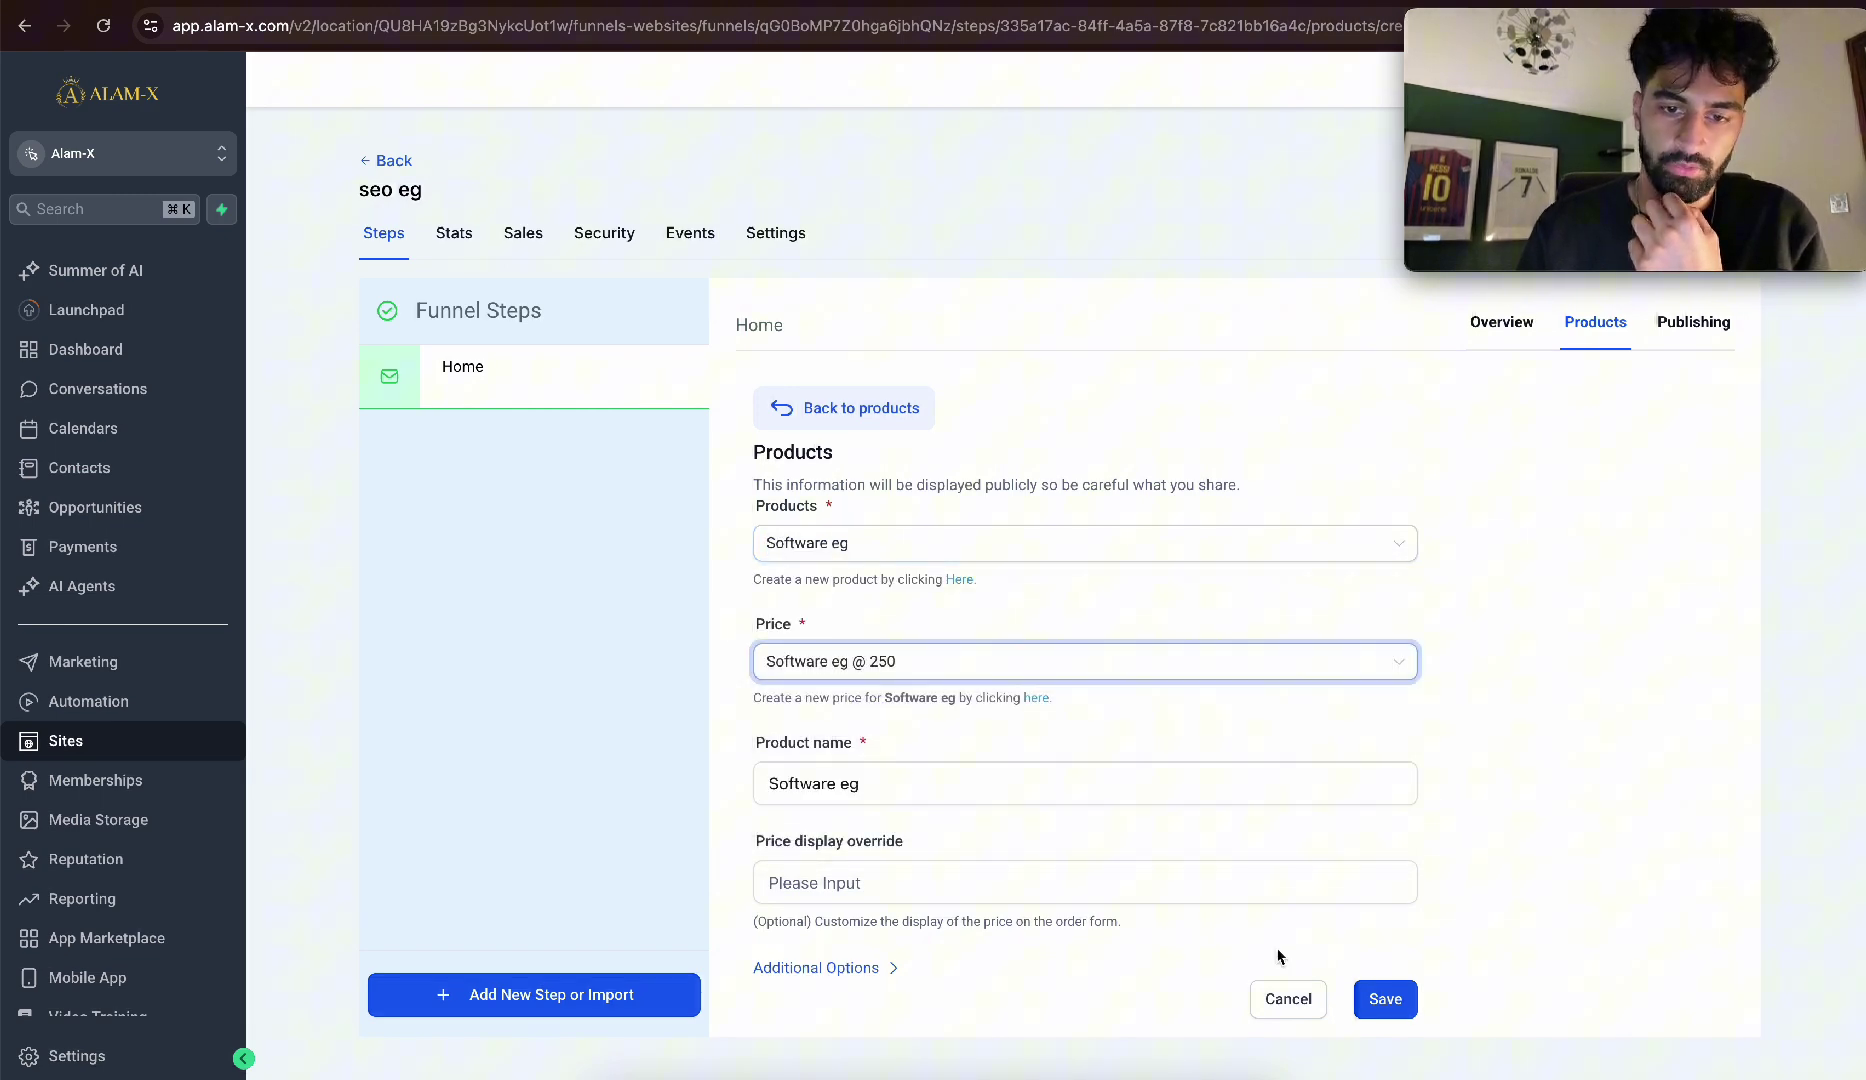
pyautogui.click(1360, 996)
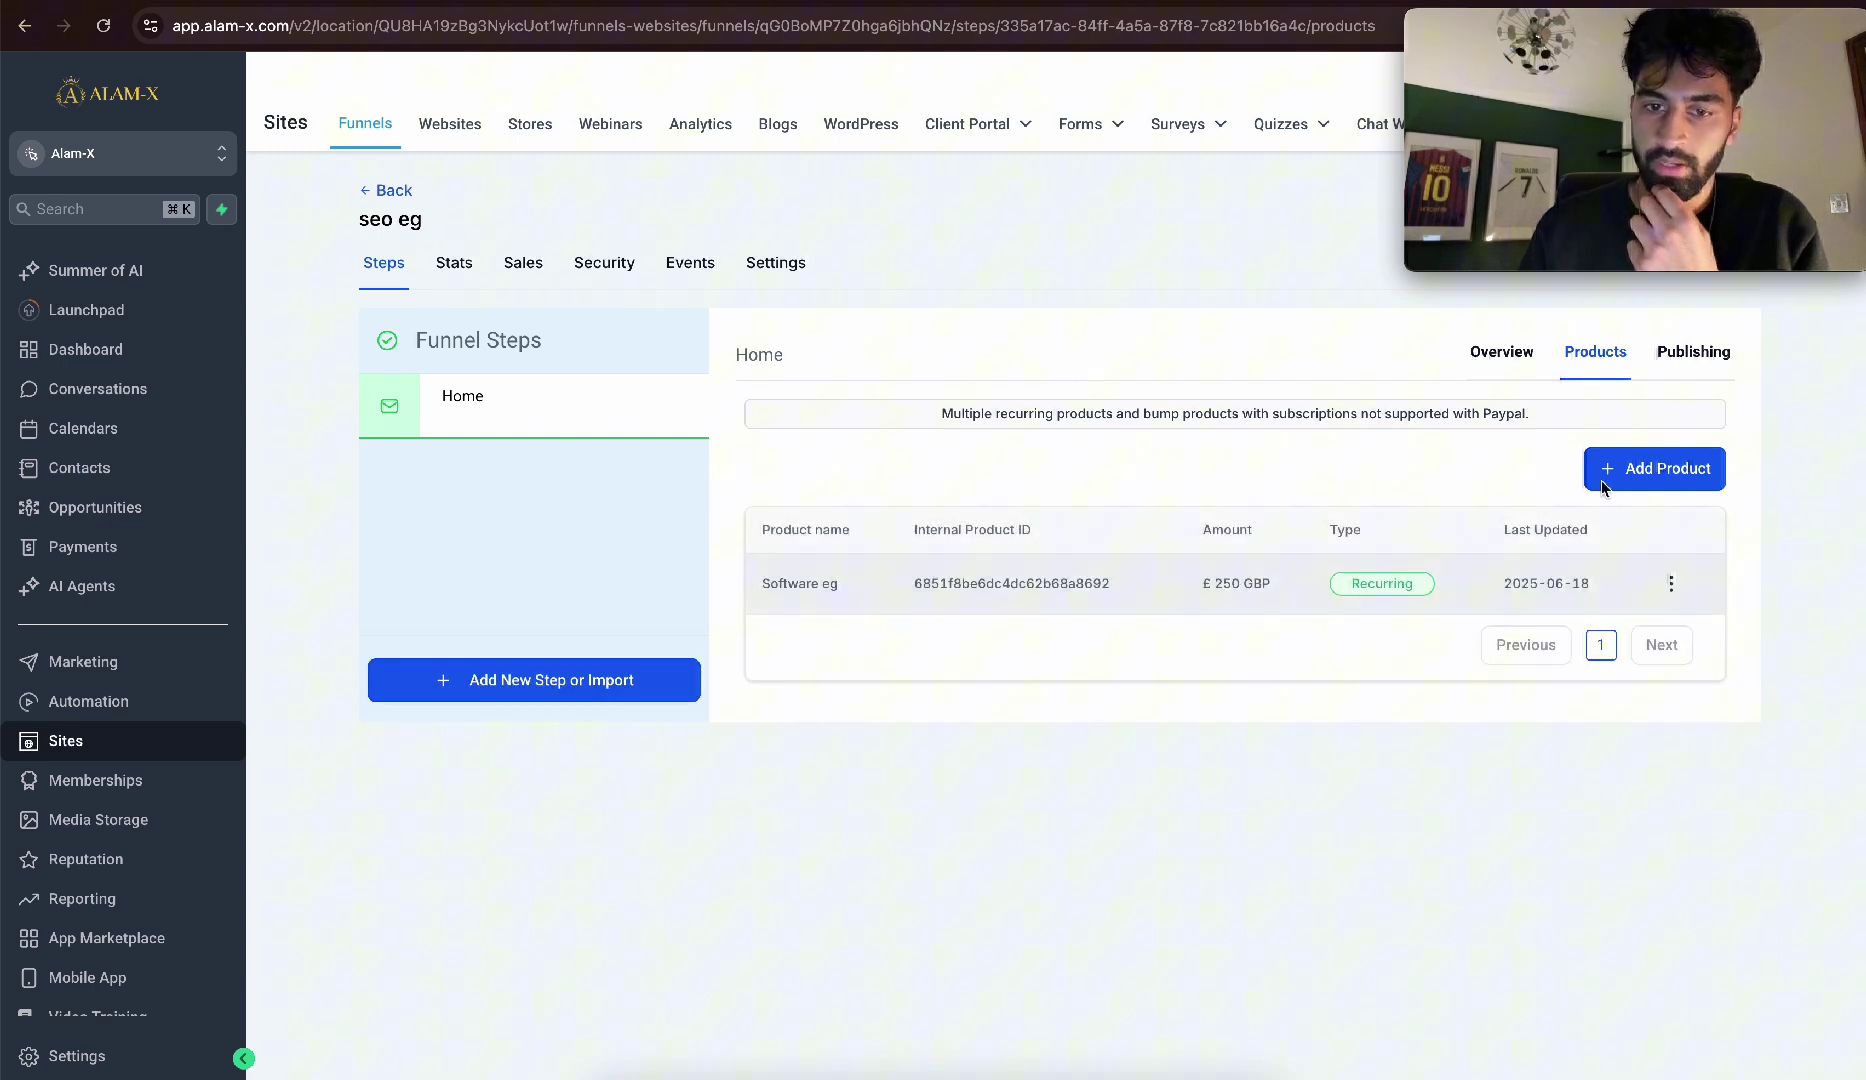
# Add SEO Package at its £40 price to the Home step as a bump product.
pyautogui.click(1668, 480)
pyautogui.click(988, 540)
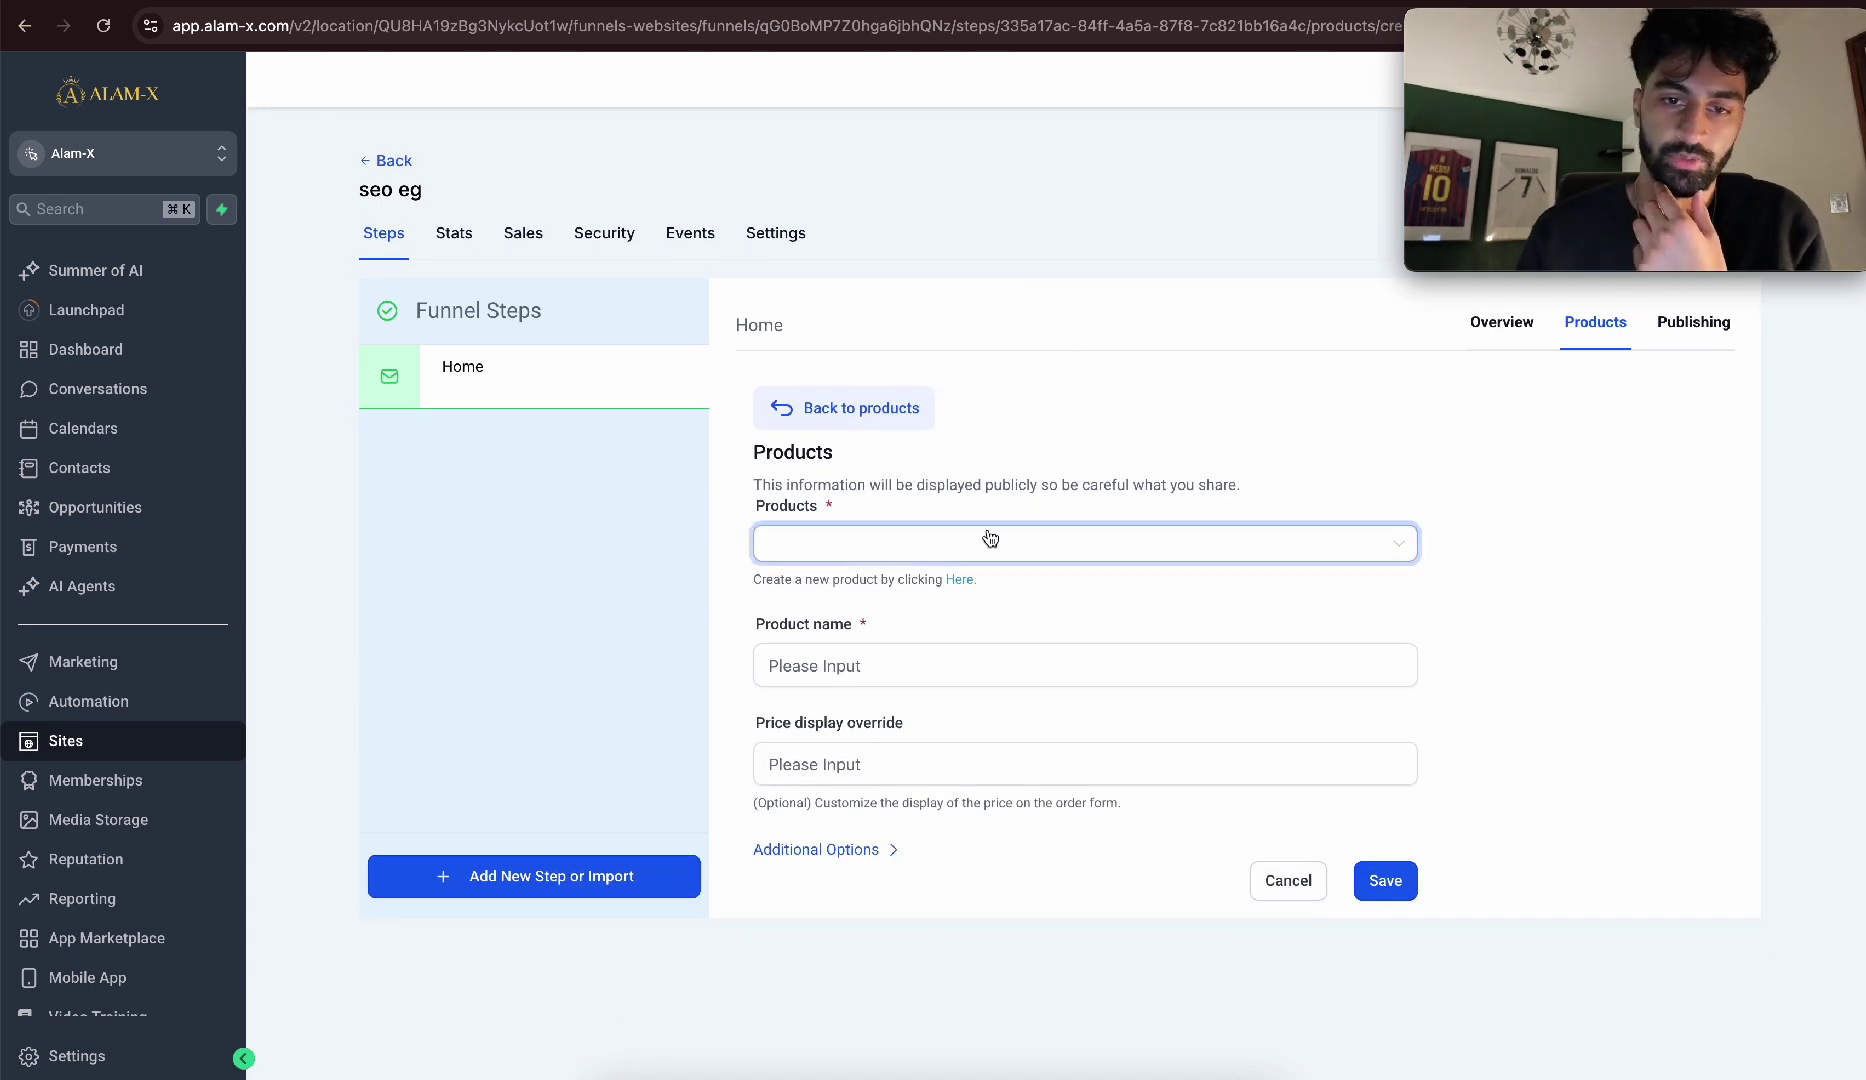
pyautogui.click(853, 598)
pyautogui.click(765, 660)
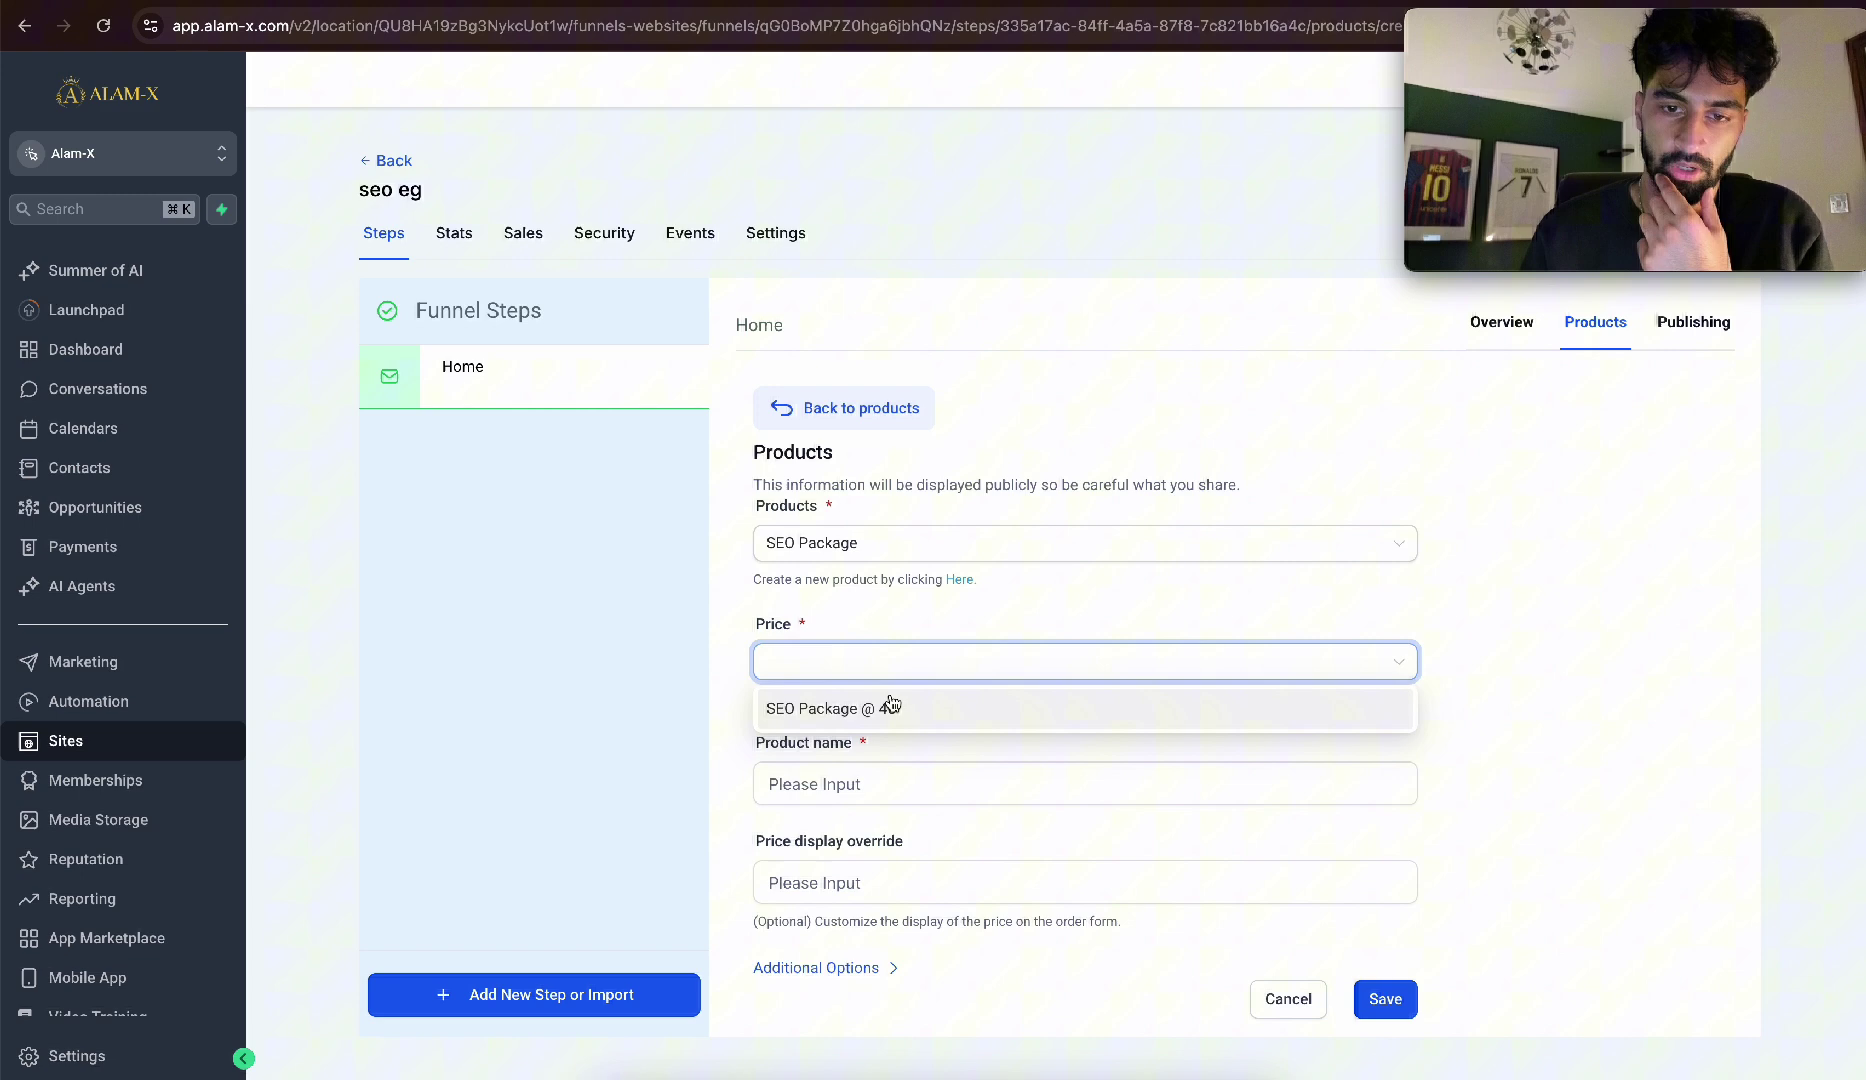
pyautogui.click(888, 703)
pyautogui.click(858, 965)
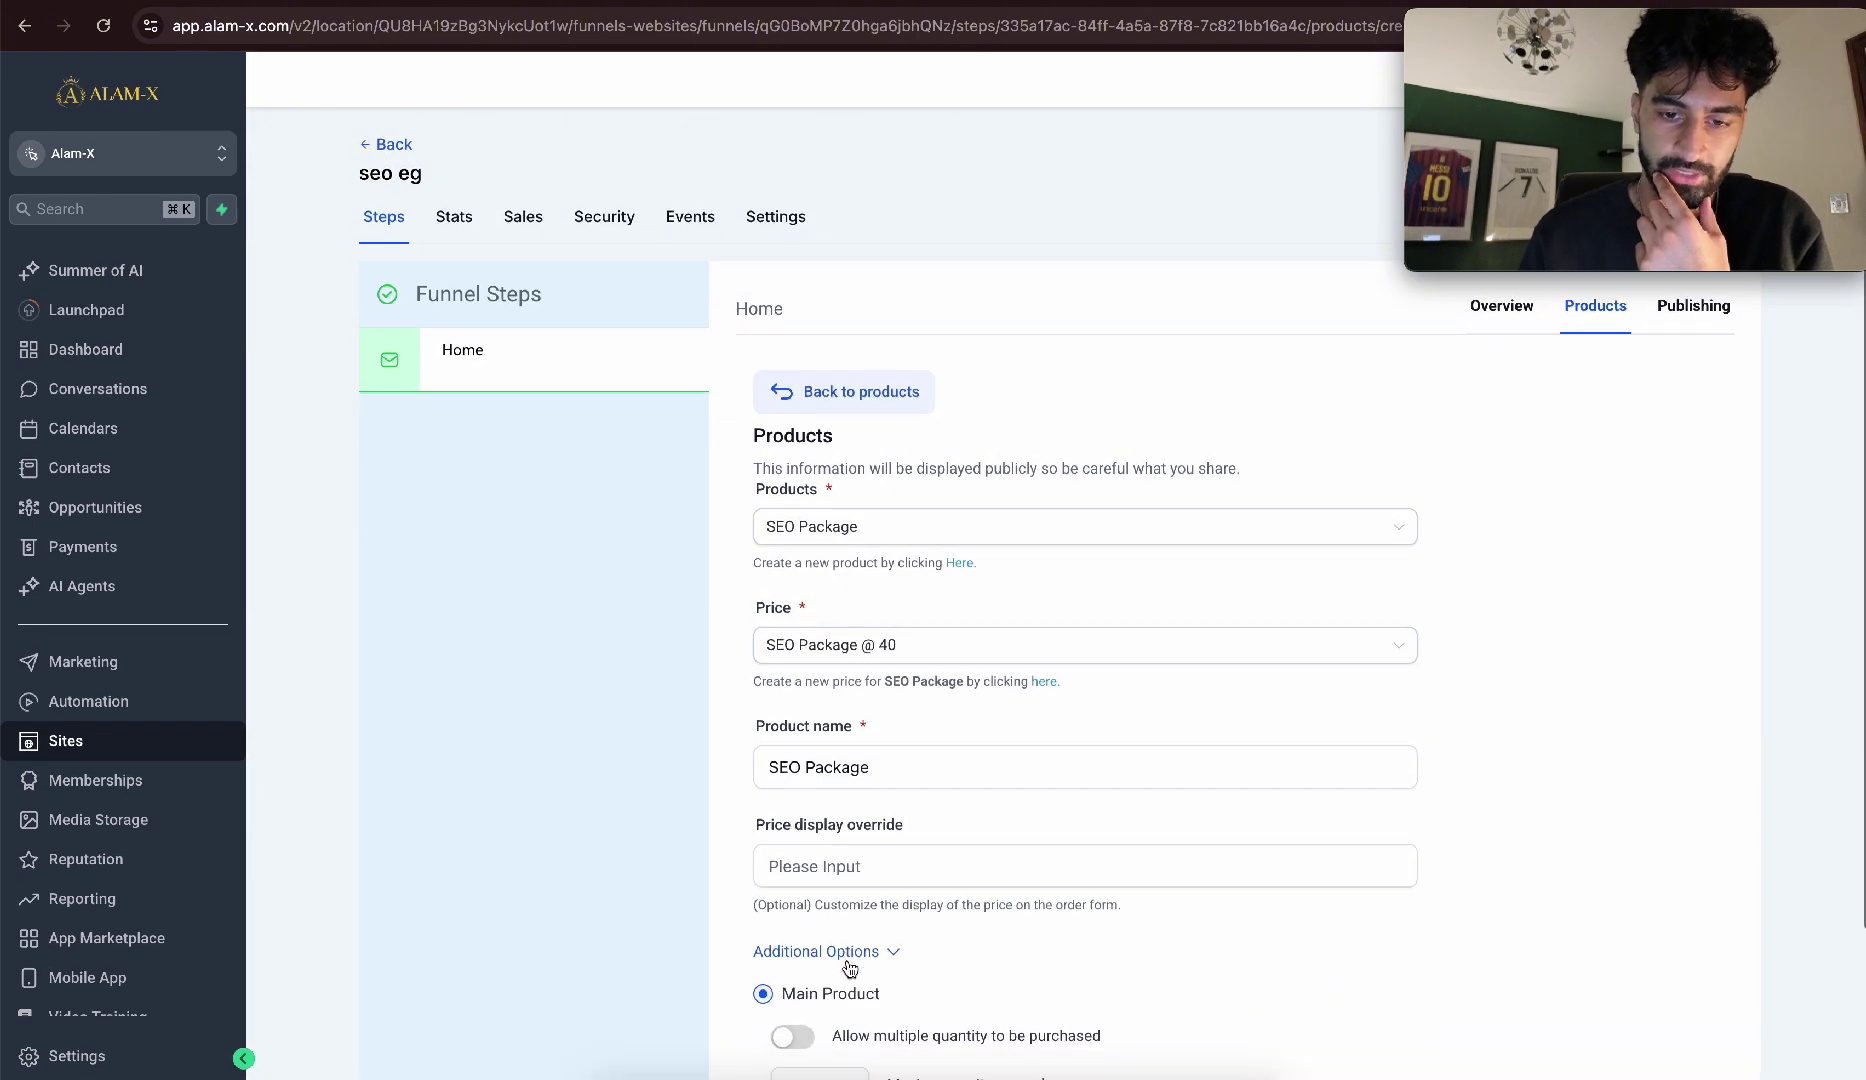
pyautogui.scroll(-3, 850, 968)
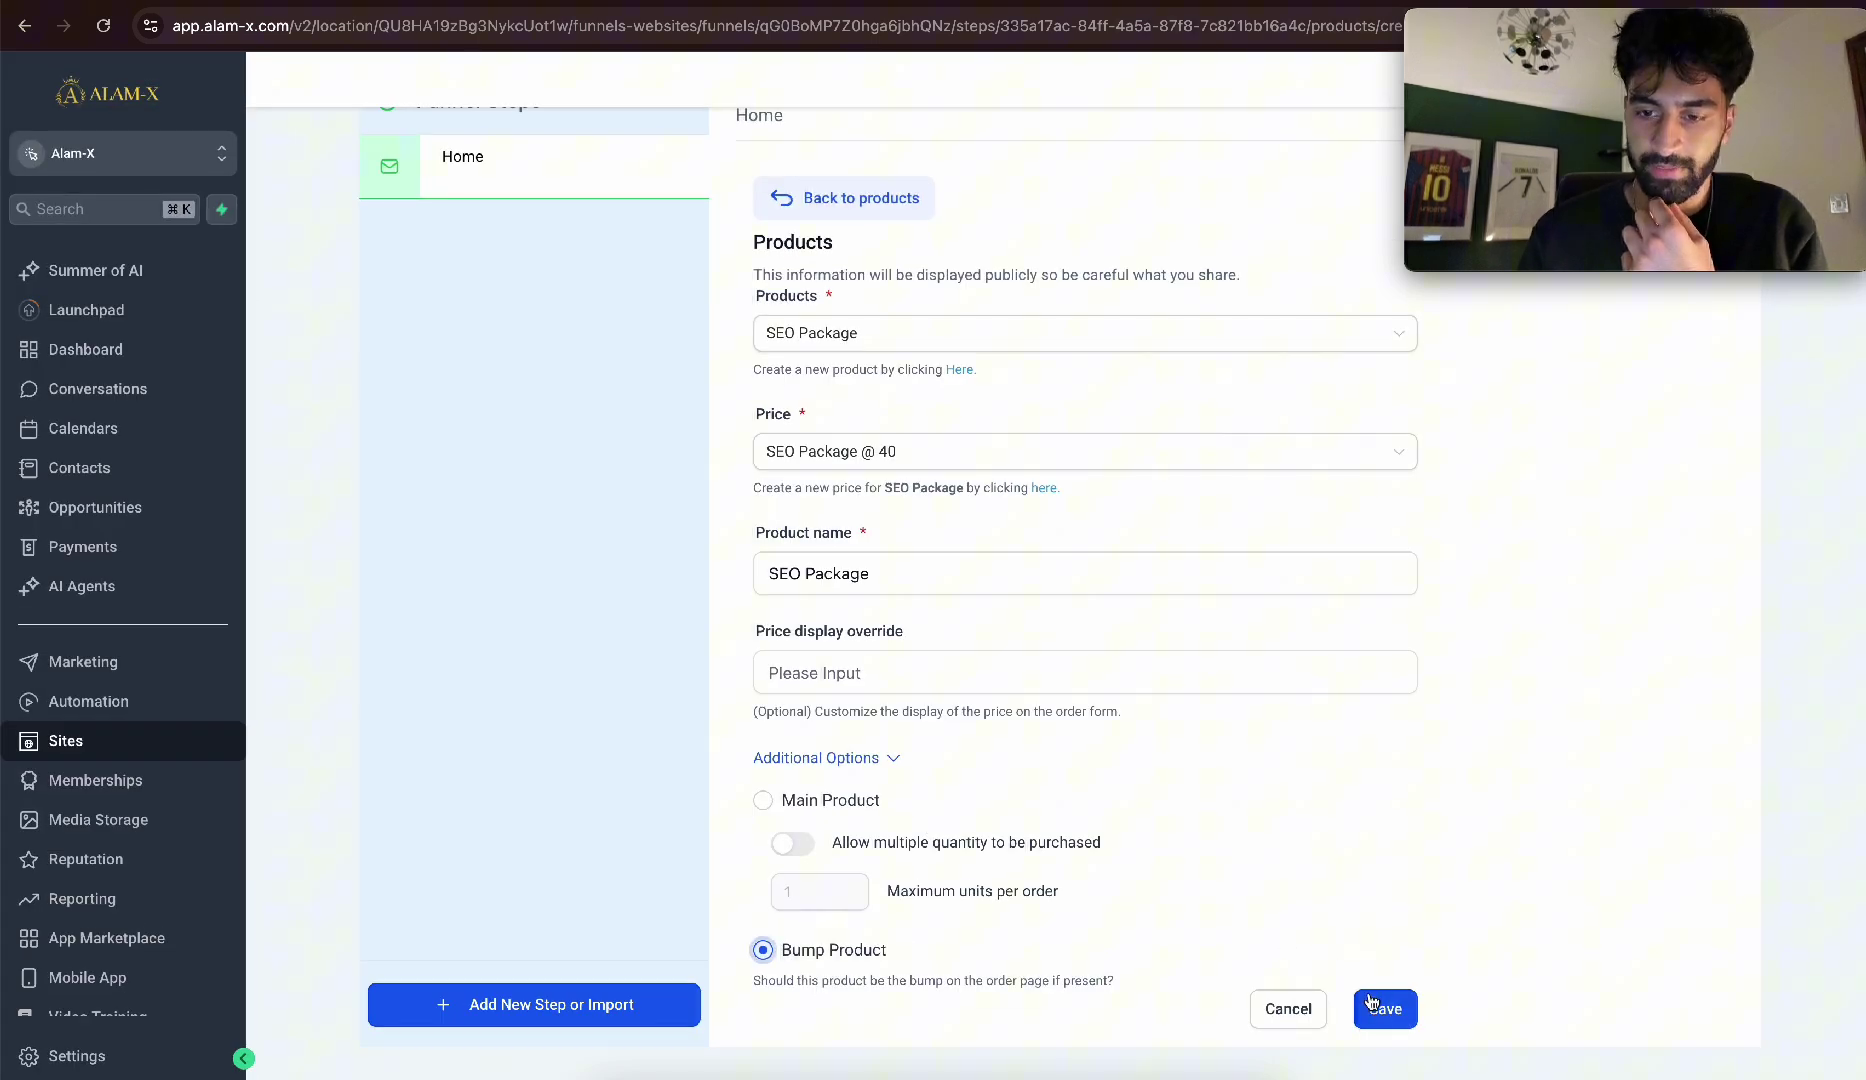
pyautogui.click(1373, 1004)
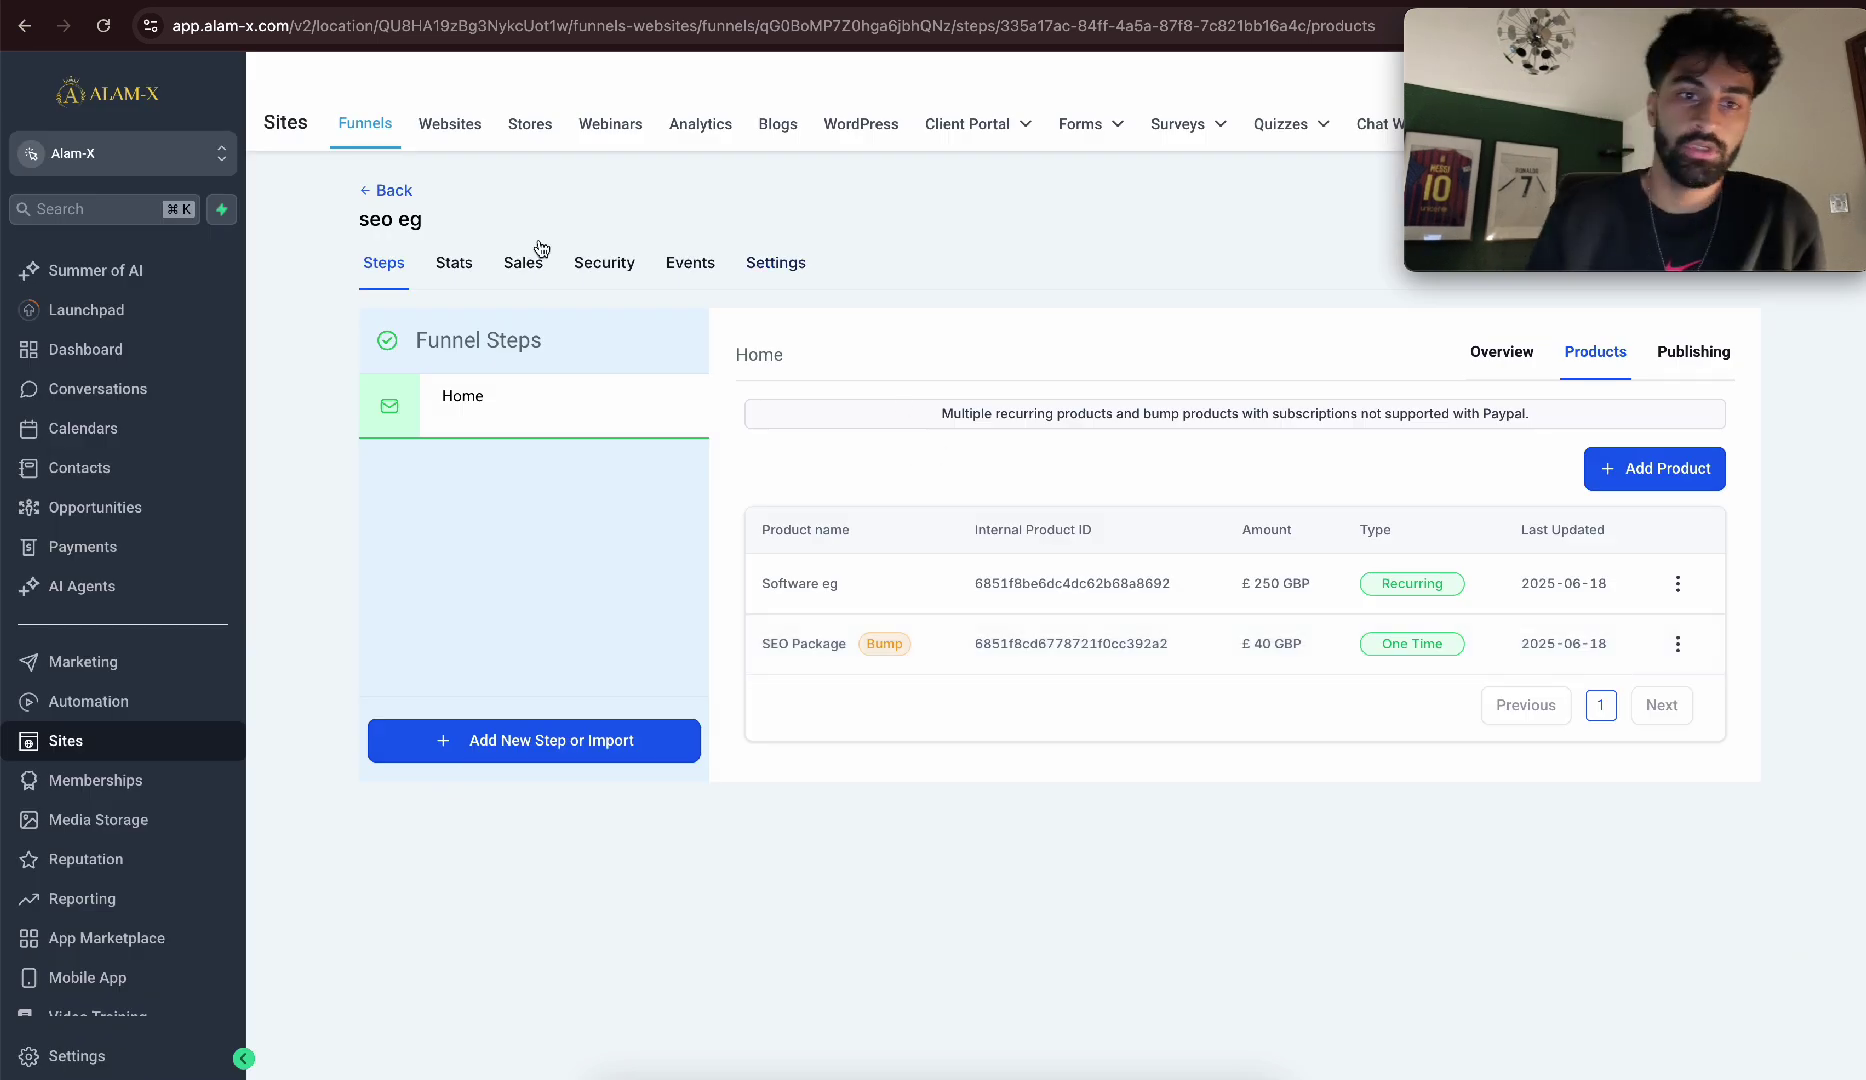
# Open the Home page in the builder and add a full-width section with a one-column row.
pyautogui.click(1491, 355)
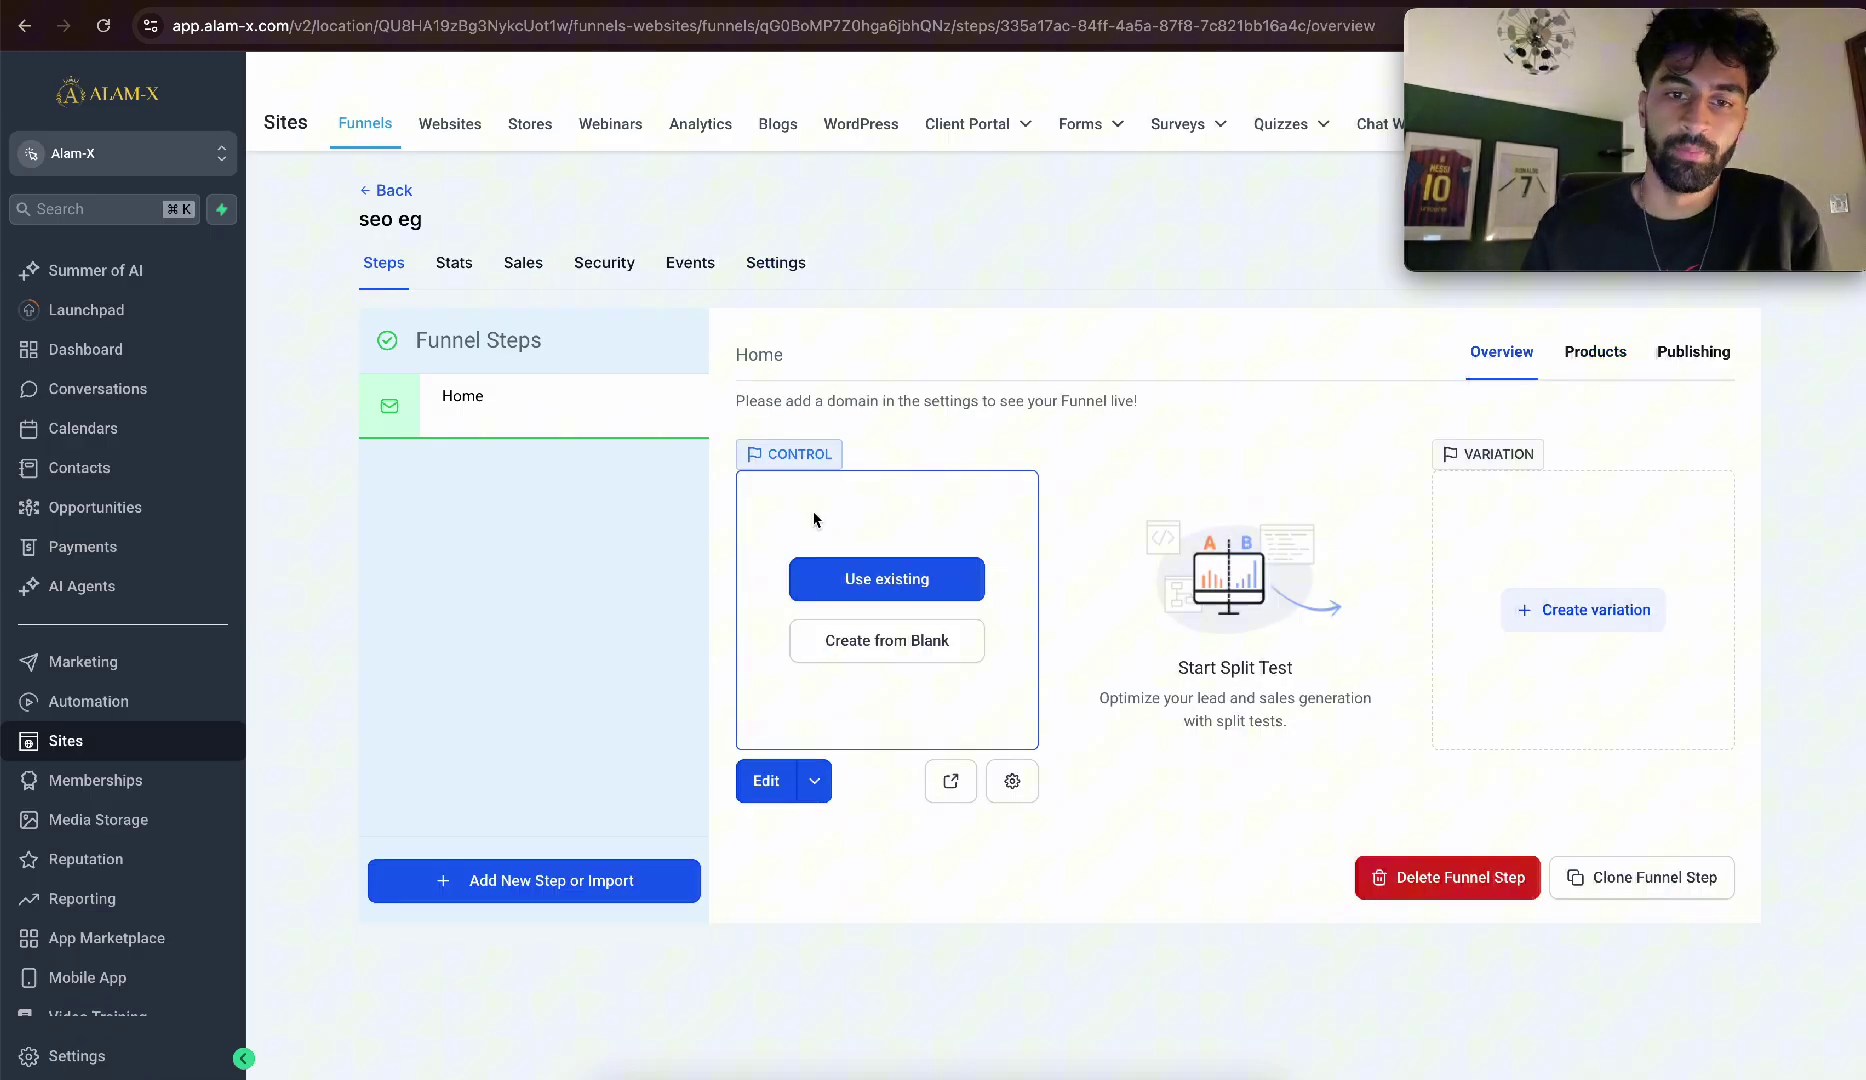
pyautogui.click(871, 650)
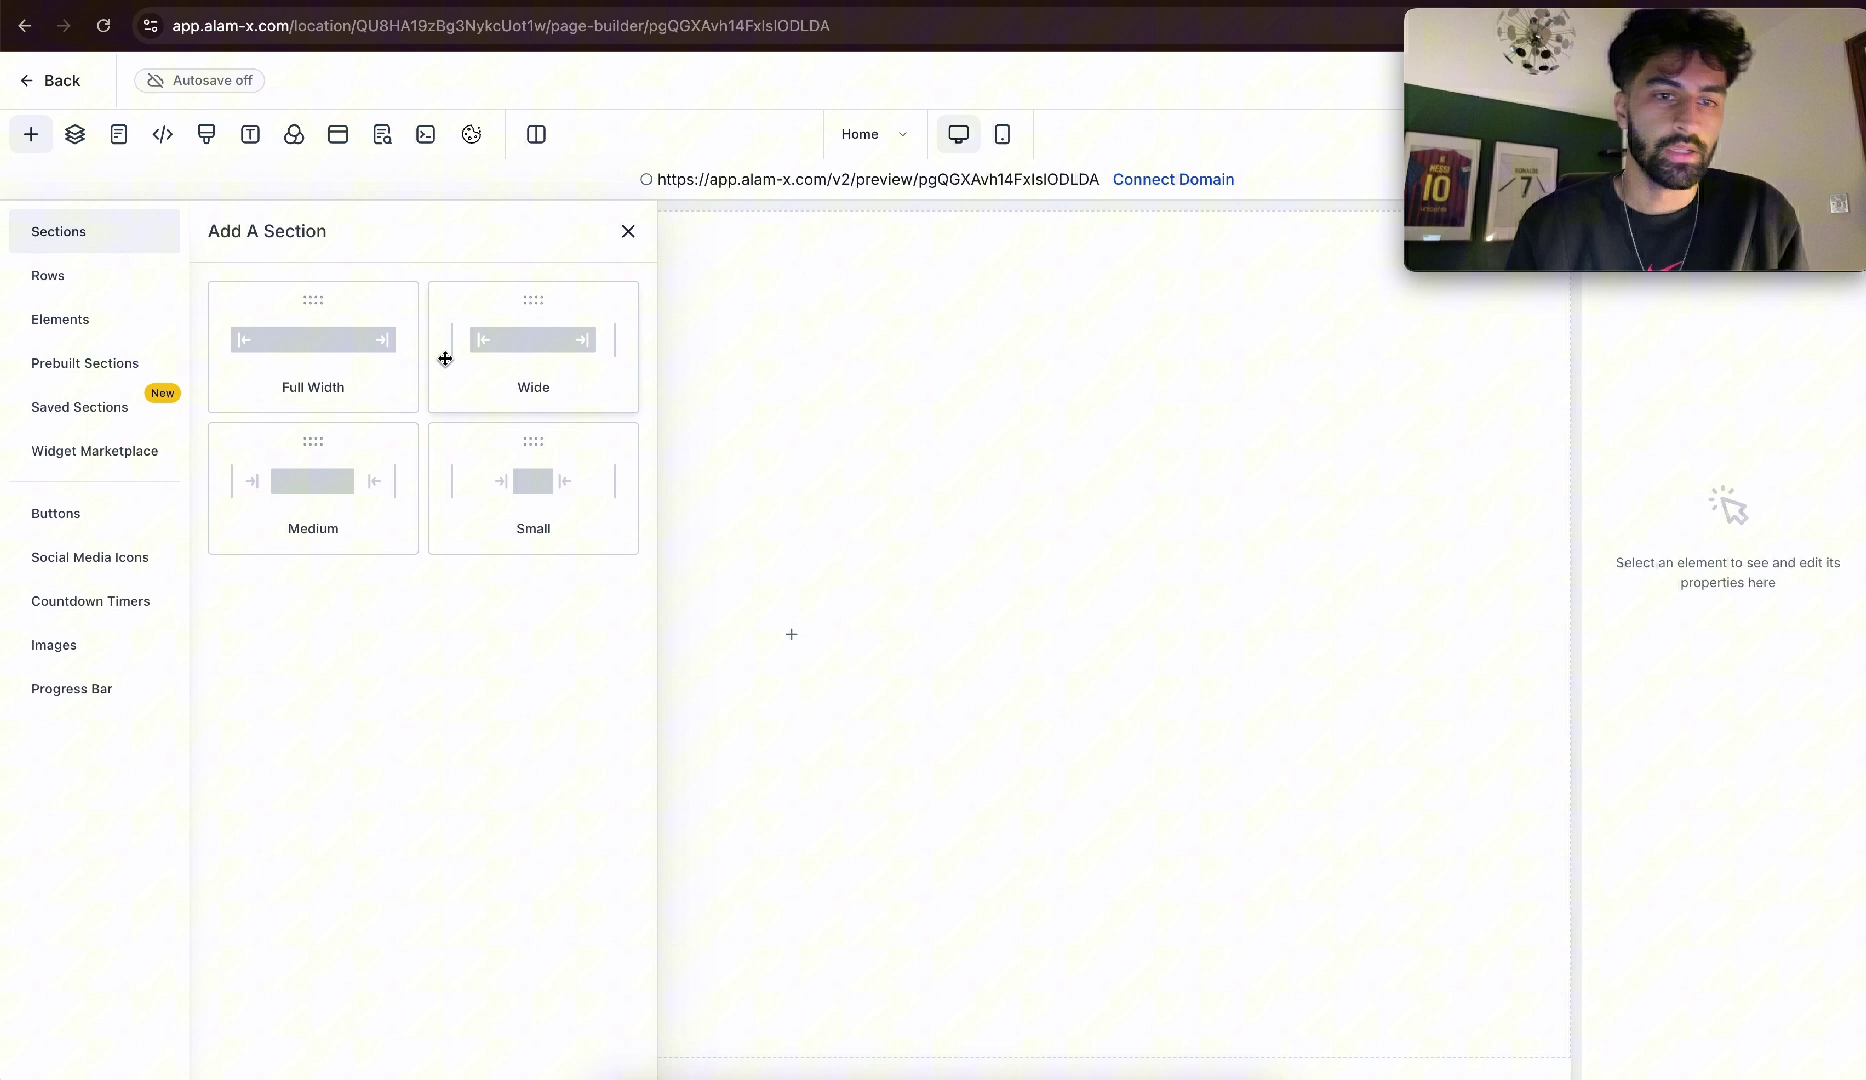
pyautogui.click(445, 359)
pyautogui.click(800, 284)
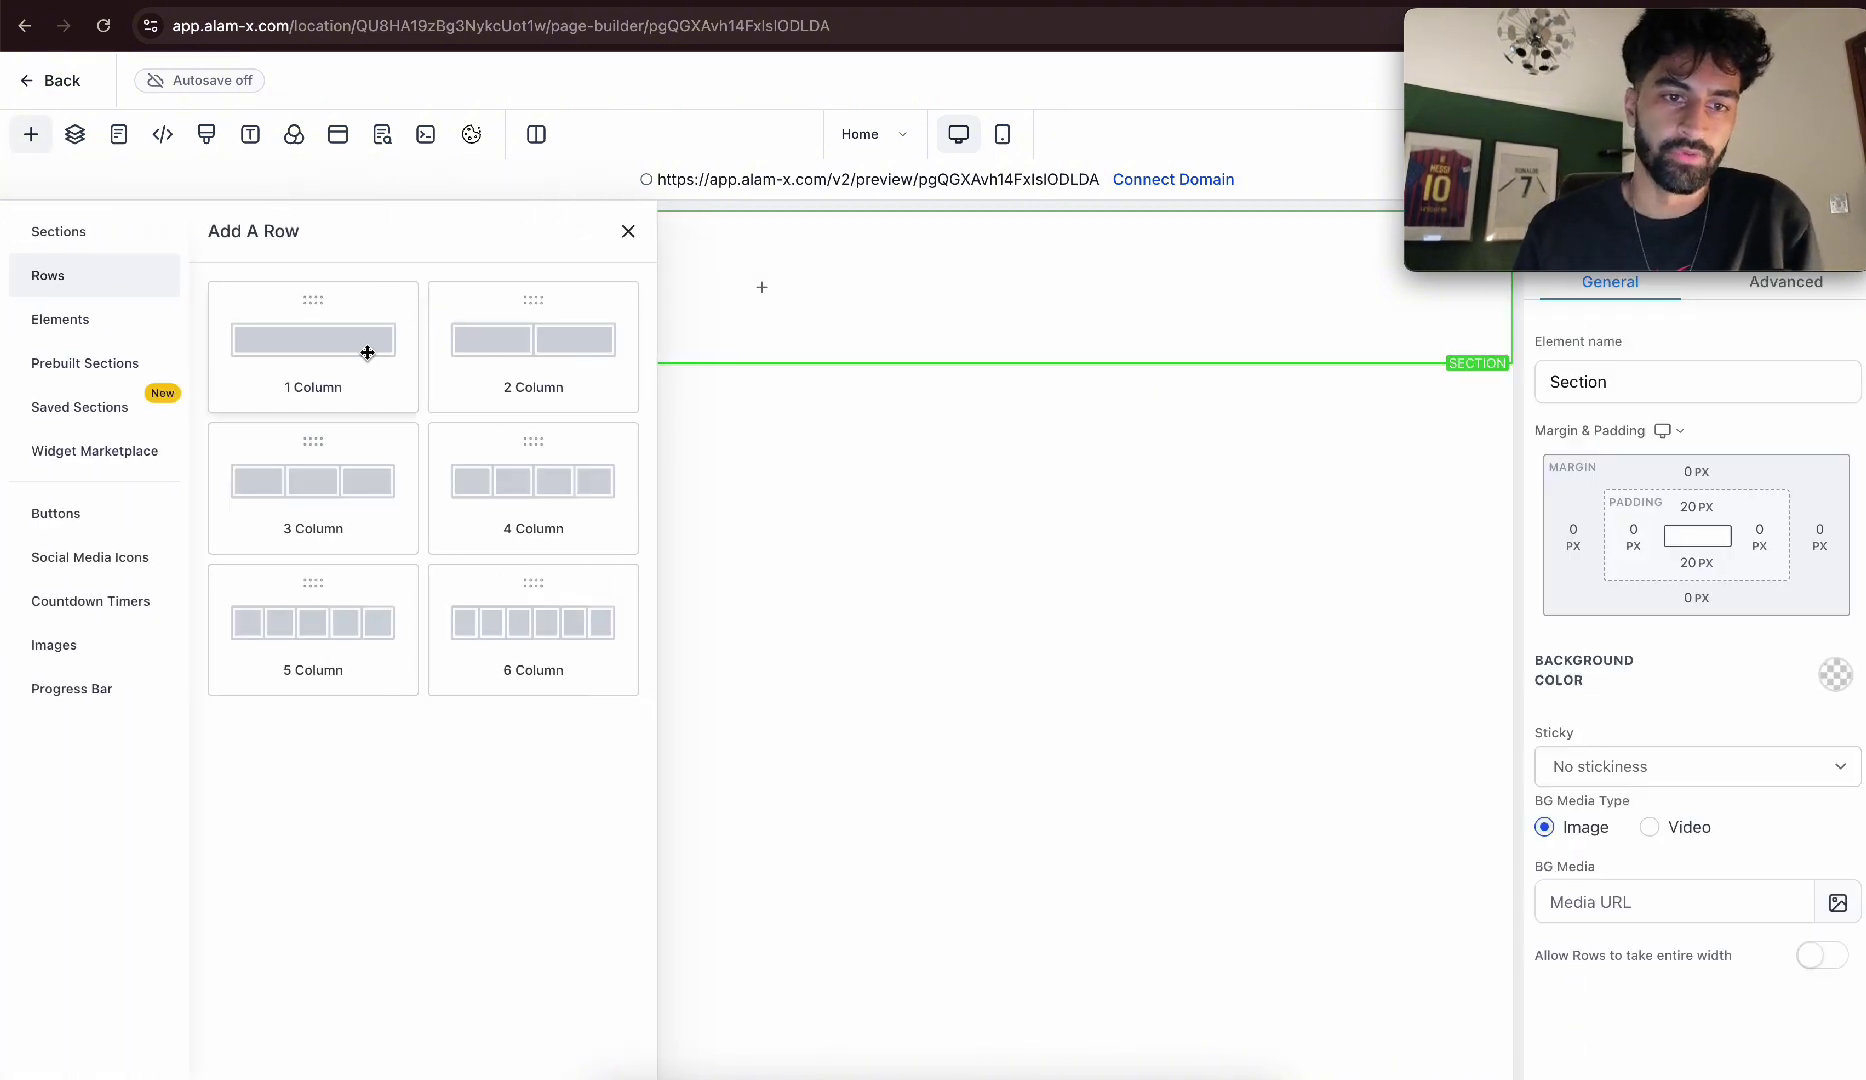
pyautogui.moveTo(367, 352); pyautogui.dragTo(683, 318)
# Add an image element showing the HH logo from the media library, 150px tall.
pyautogui.click(702, 318)
pyautogui.scroll(-5, 341, 496)
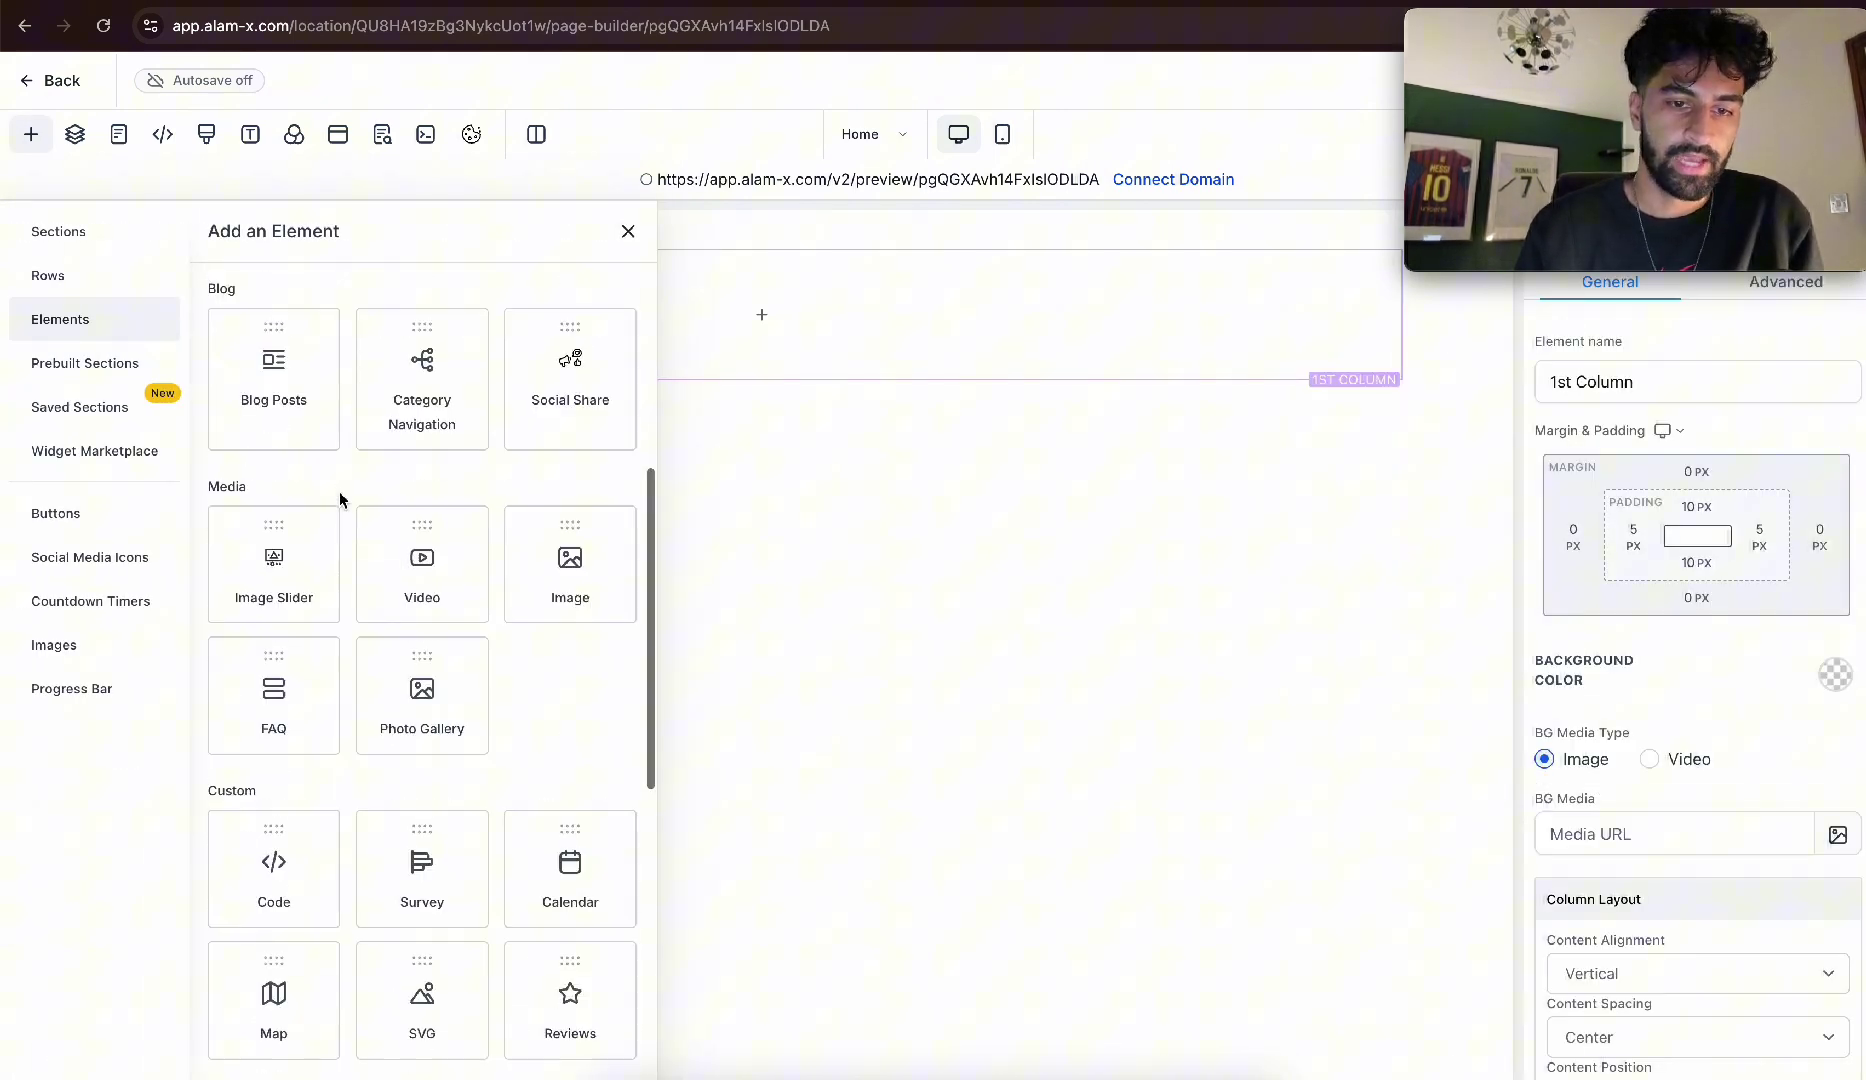
pyautogui.scroll(-3, 341, 496)
pyautogui.click(562, 346)
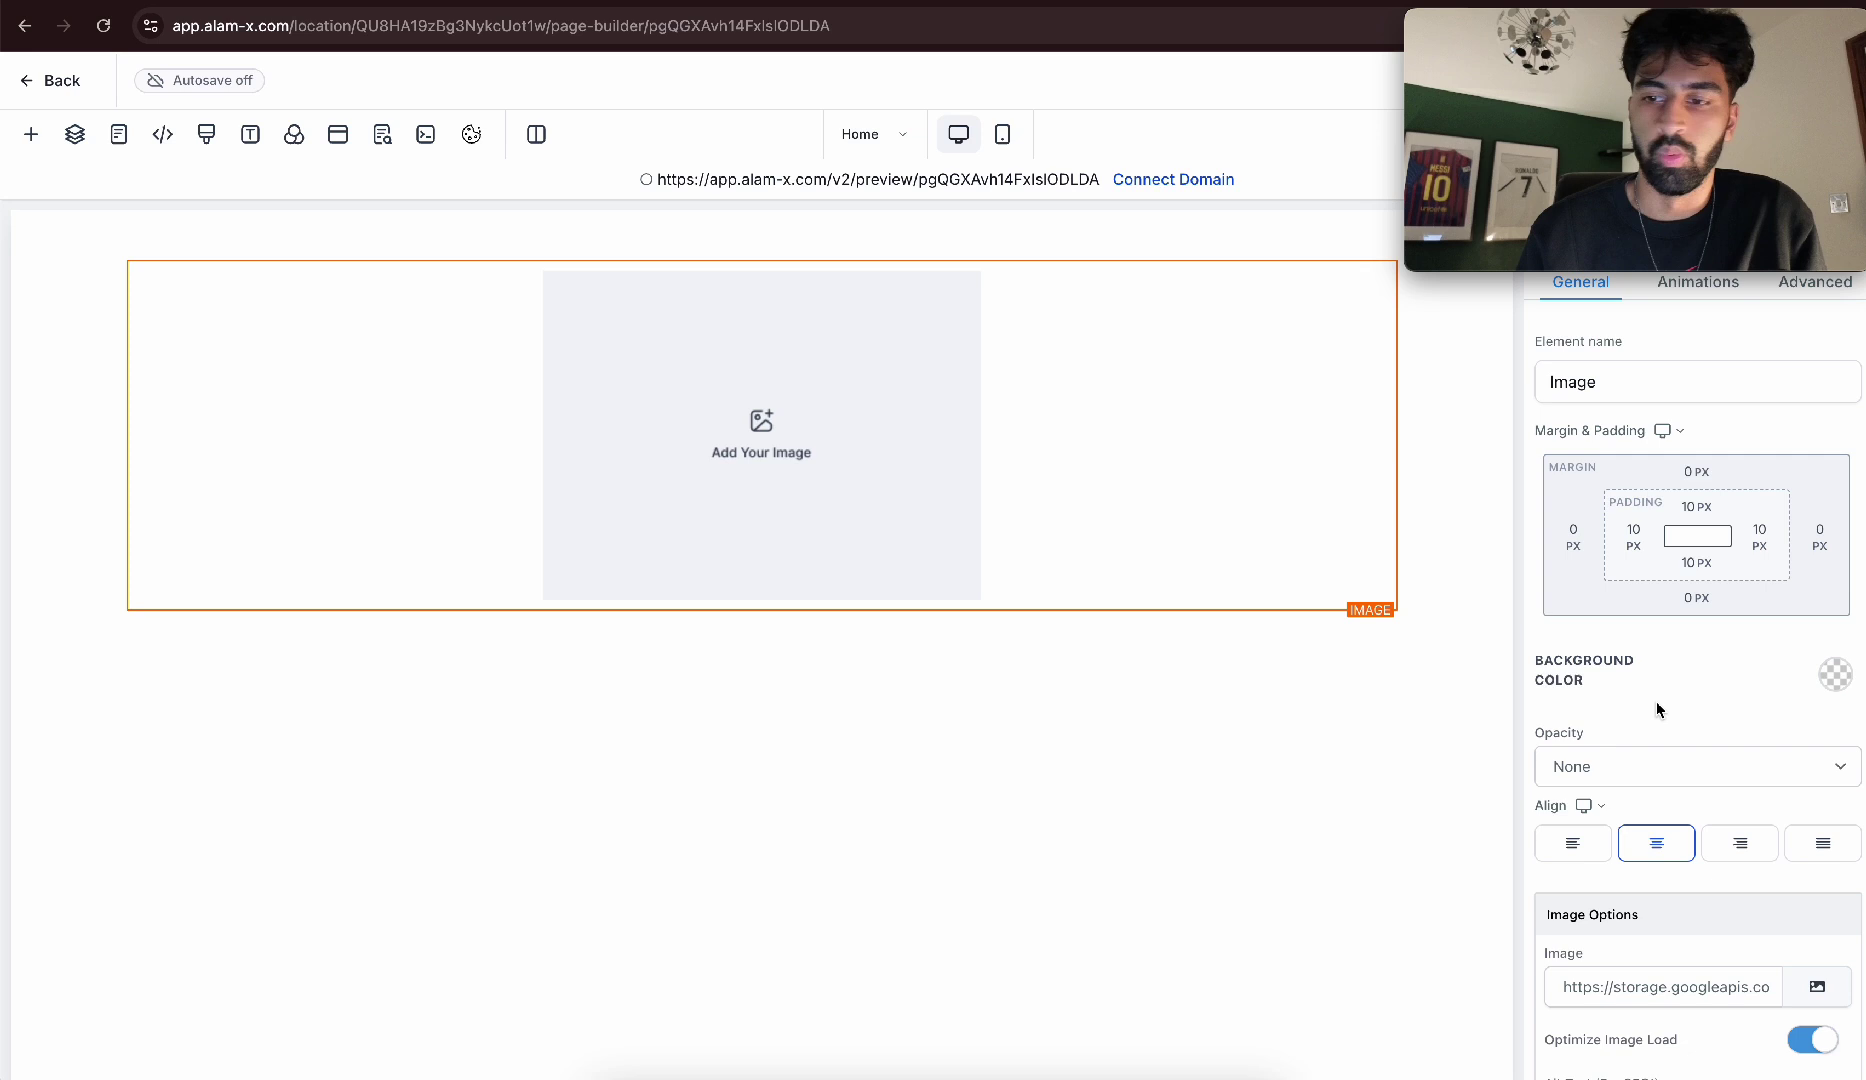
pyautogui.scroll(-2, 1690, 770)
pyautogui.click(1812, 822)
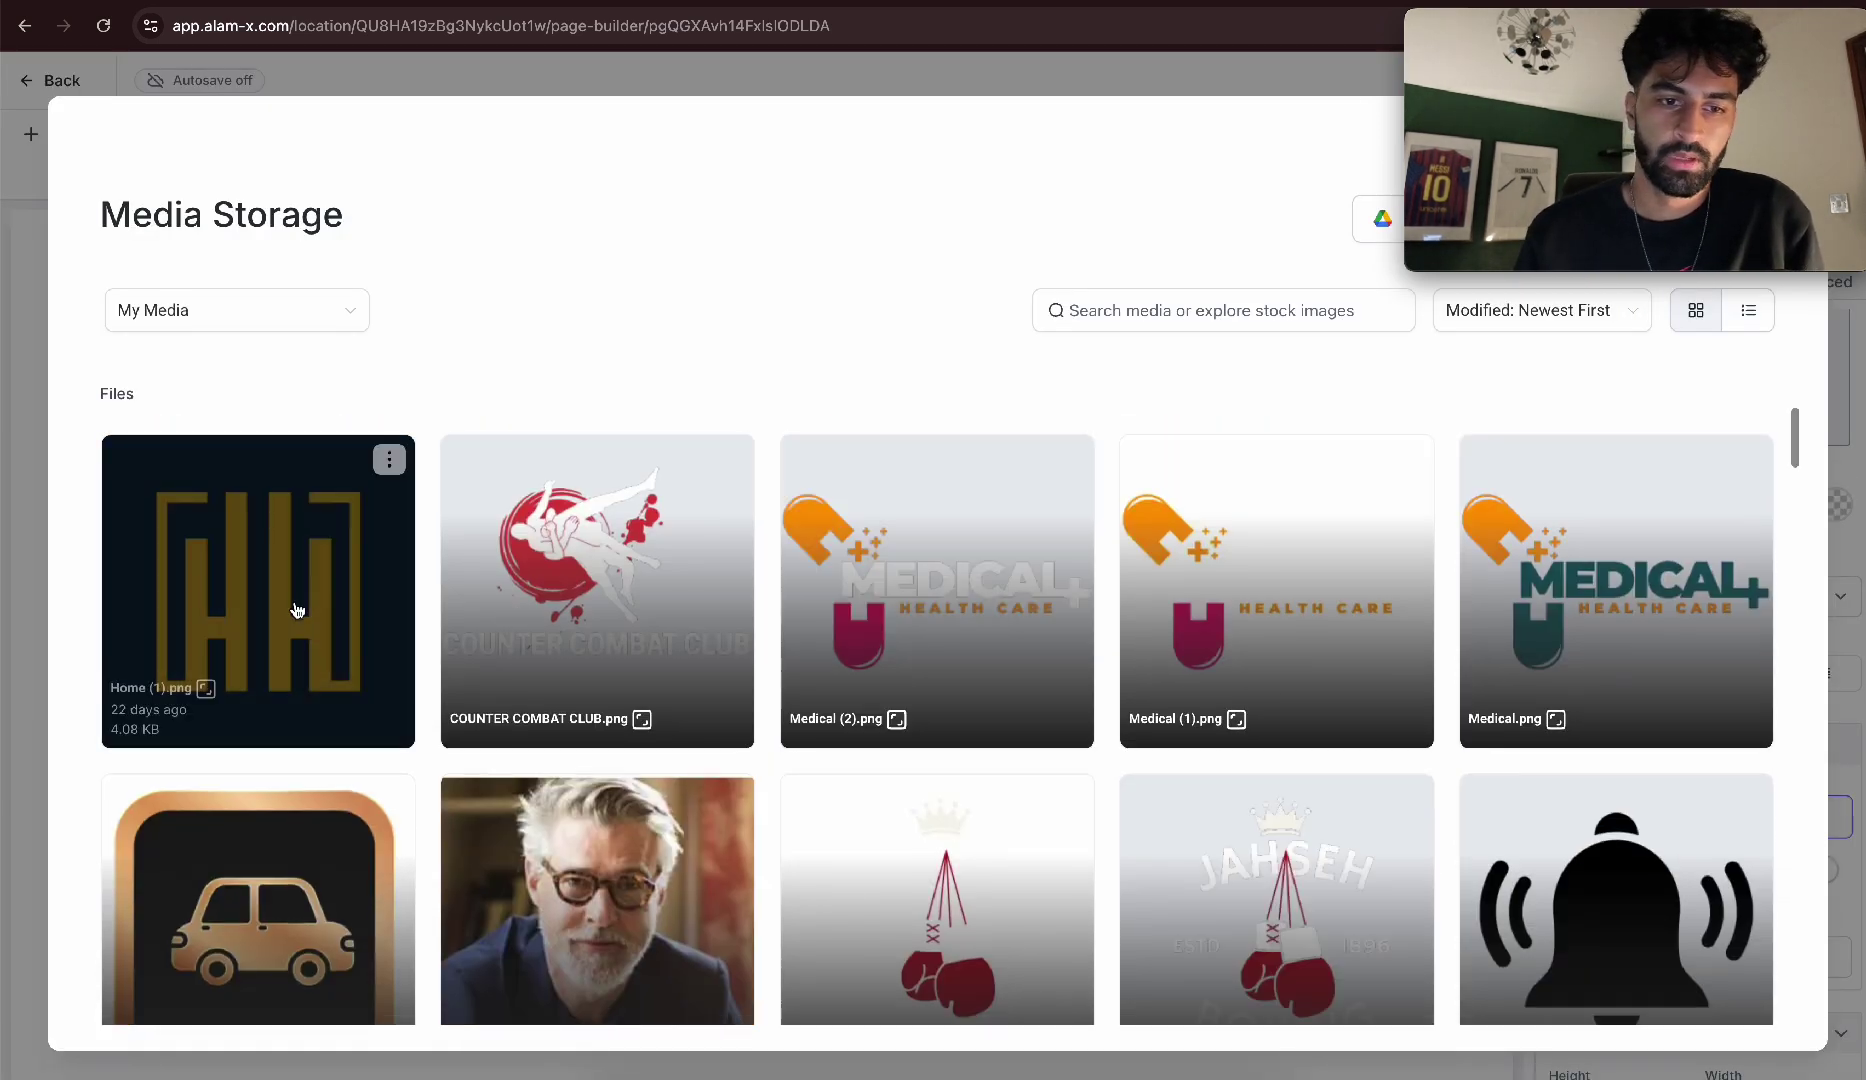
pyautogui.click(292, 604)
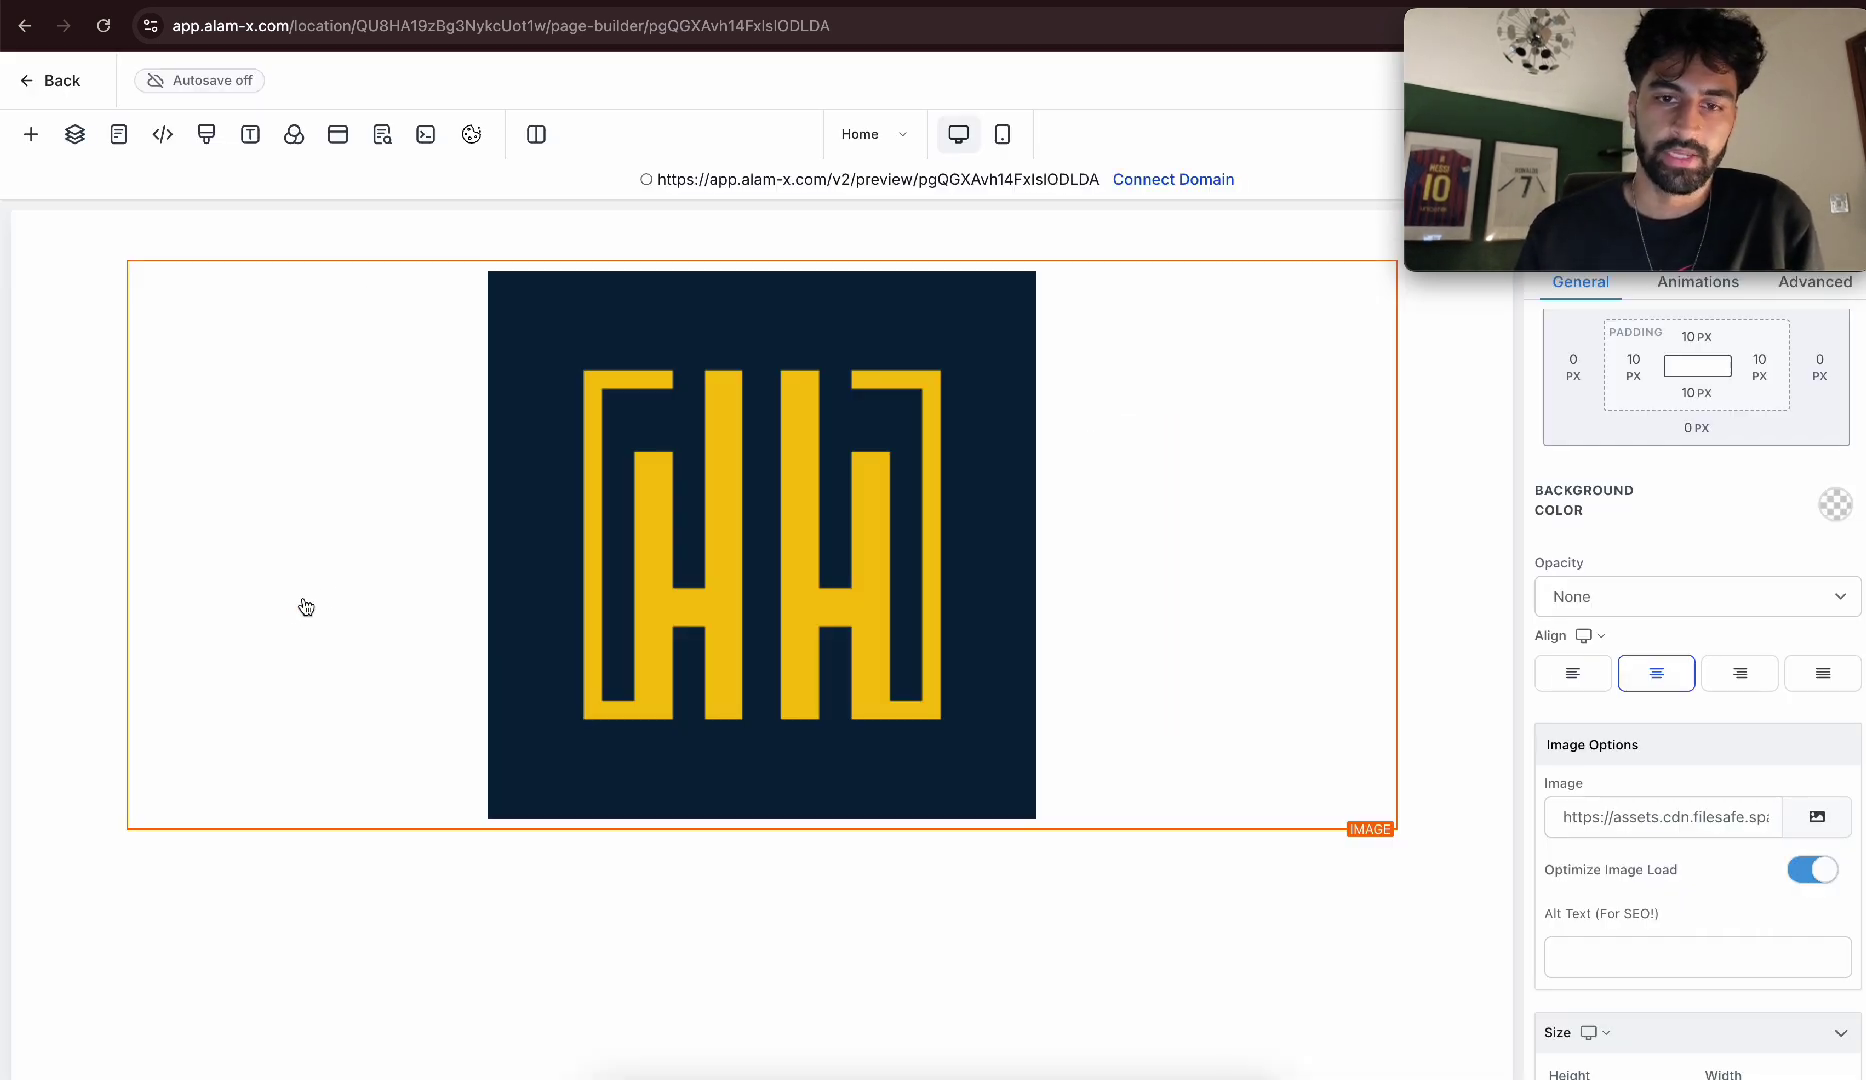
pyautogui.scroll(-3, 1830, 795)
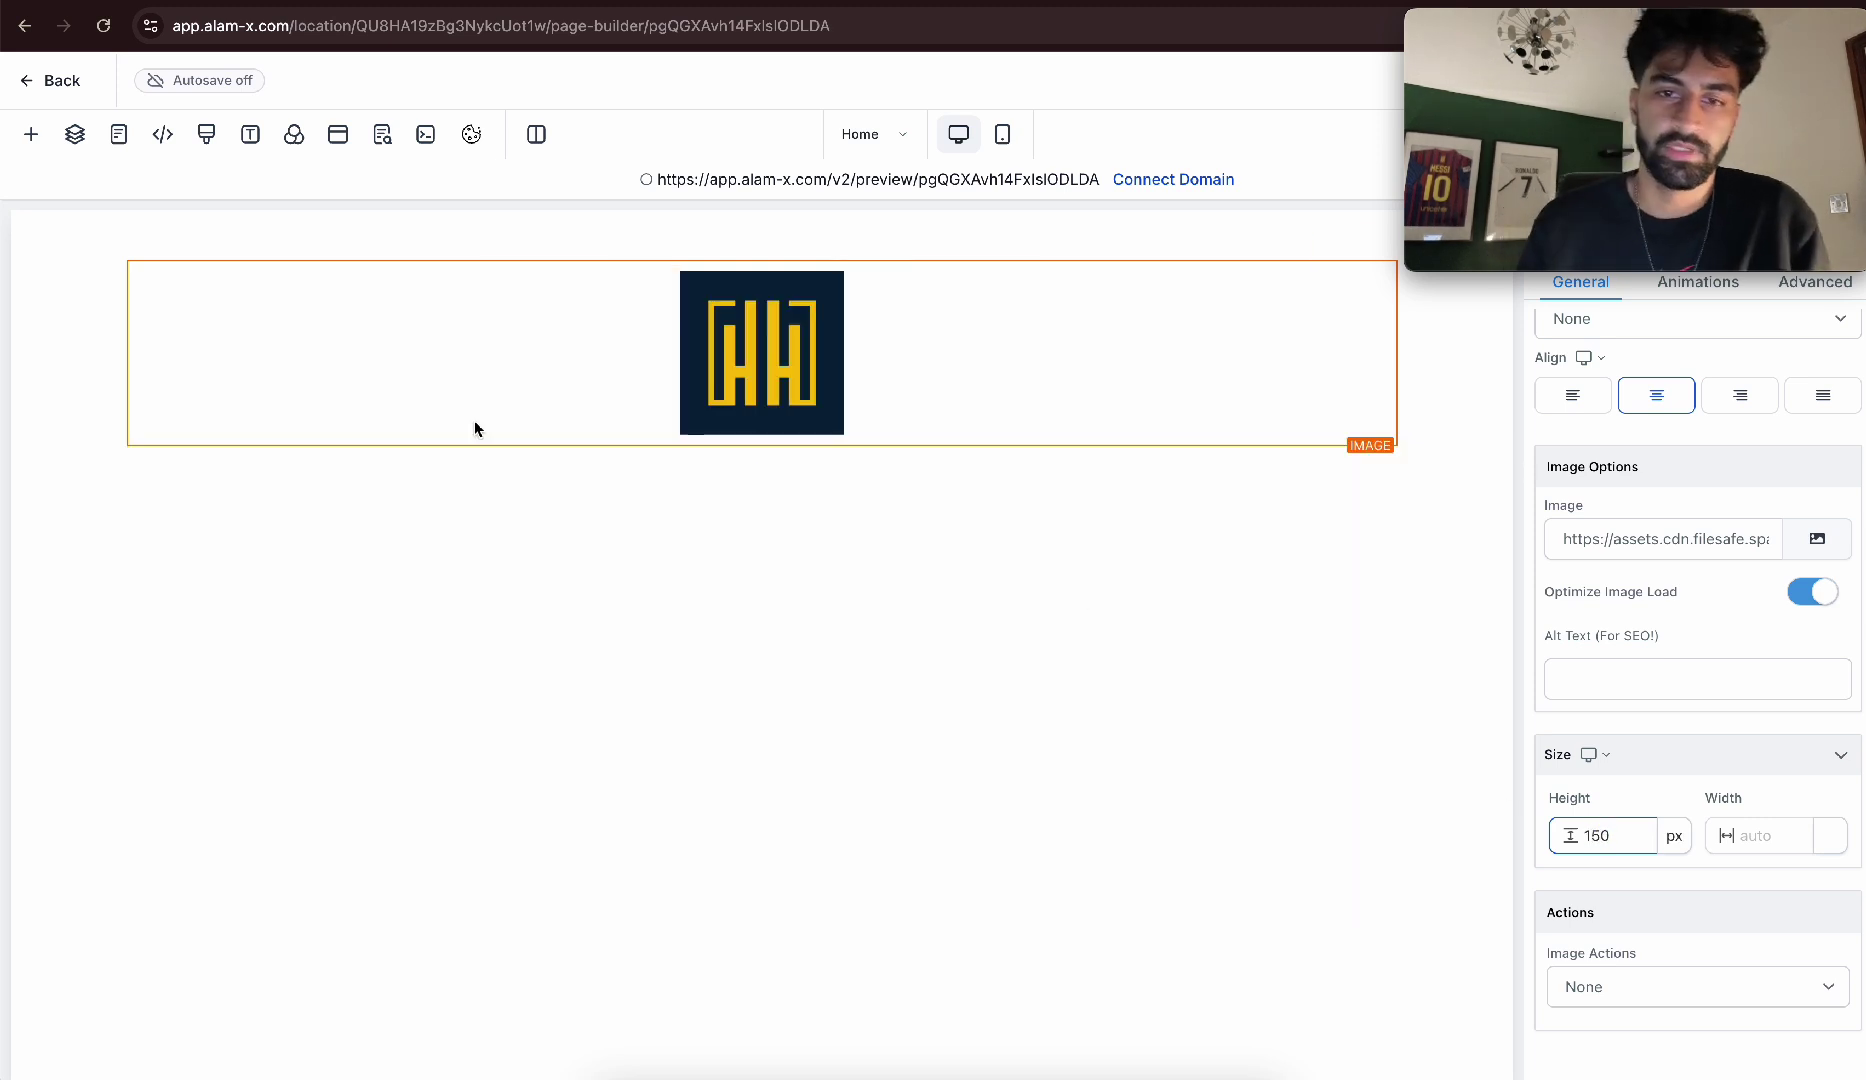
pyautogui.click(768, 437)
# Add a full-width section with a one-column row holding a two-step order form.
pyautogui.moveTo(297, 375); pyautogui.dragTo(866, 563)
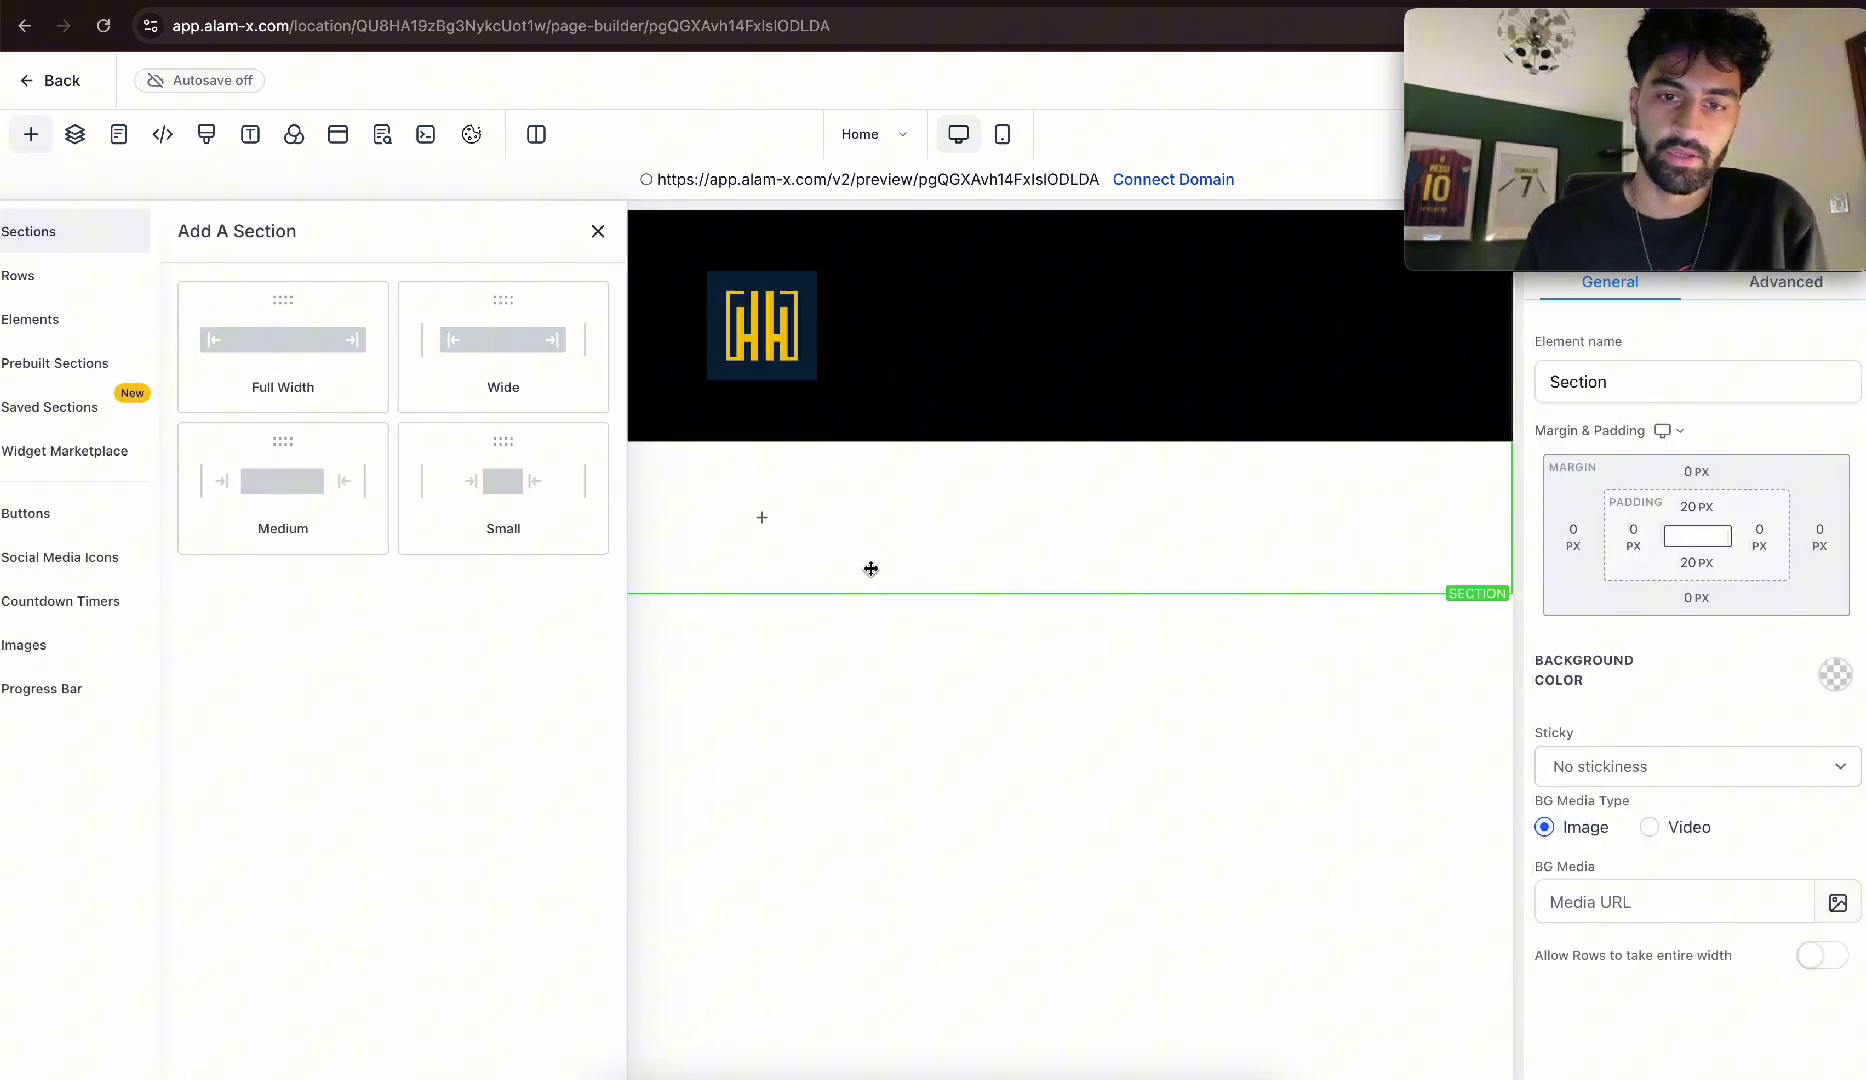
pyautogui.moveTo(287, 383); pyautogui.dragTo(865, 538)
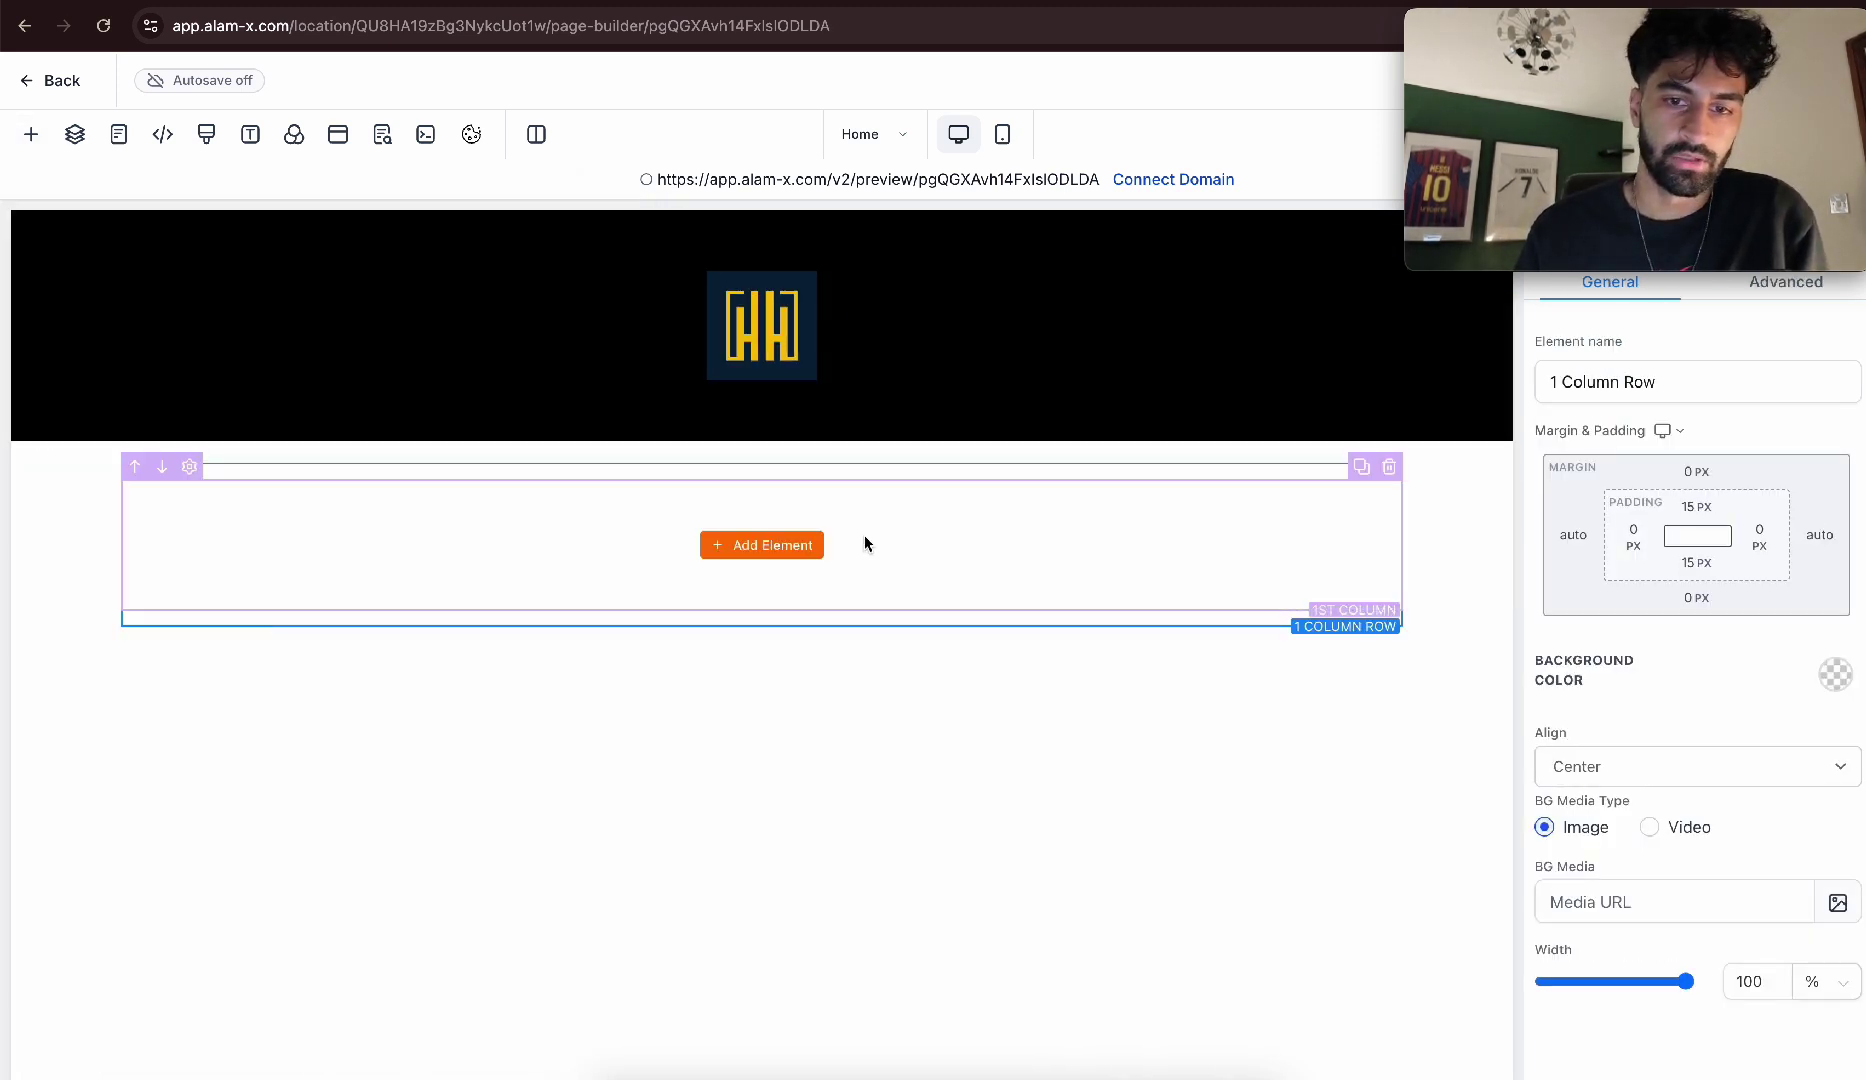
pyautogui.click(783, 546)
pyautogui.scroll(-6, 496, 600)
pyautogui.scroll(-8, 466, 679)
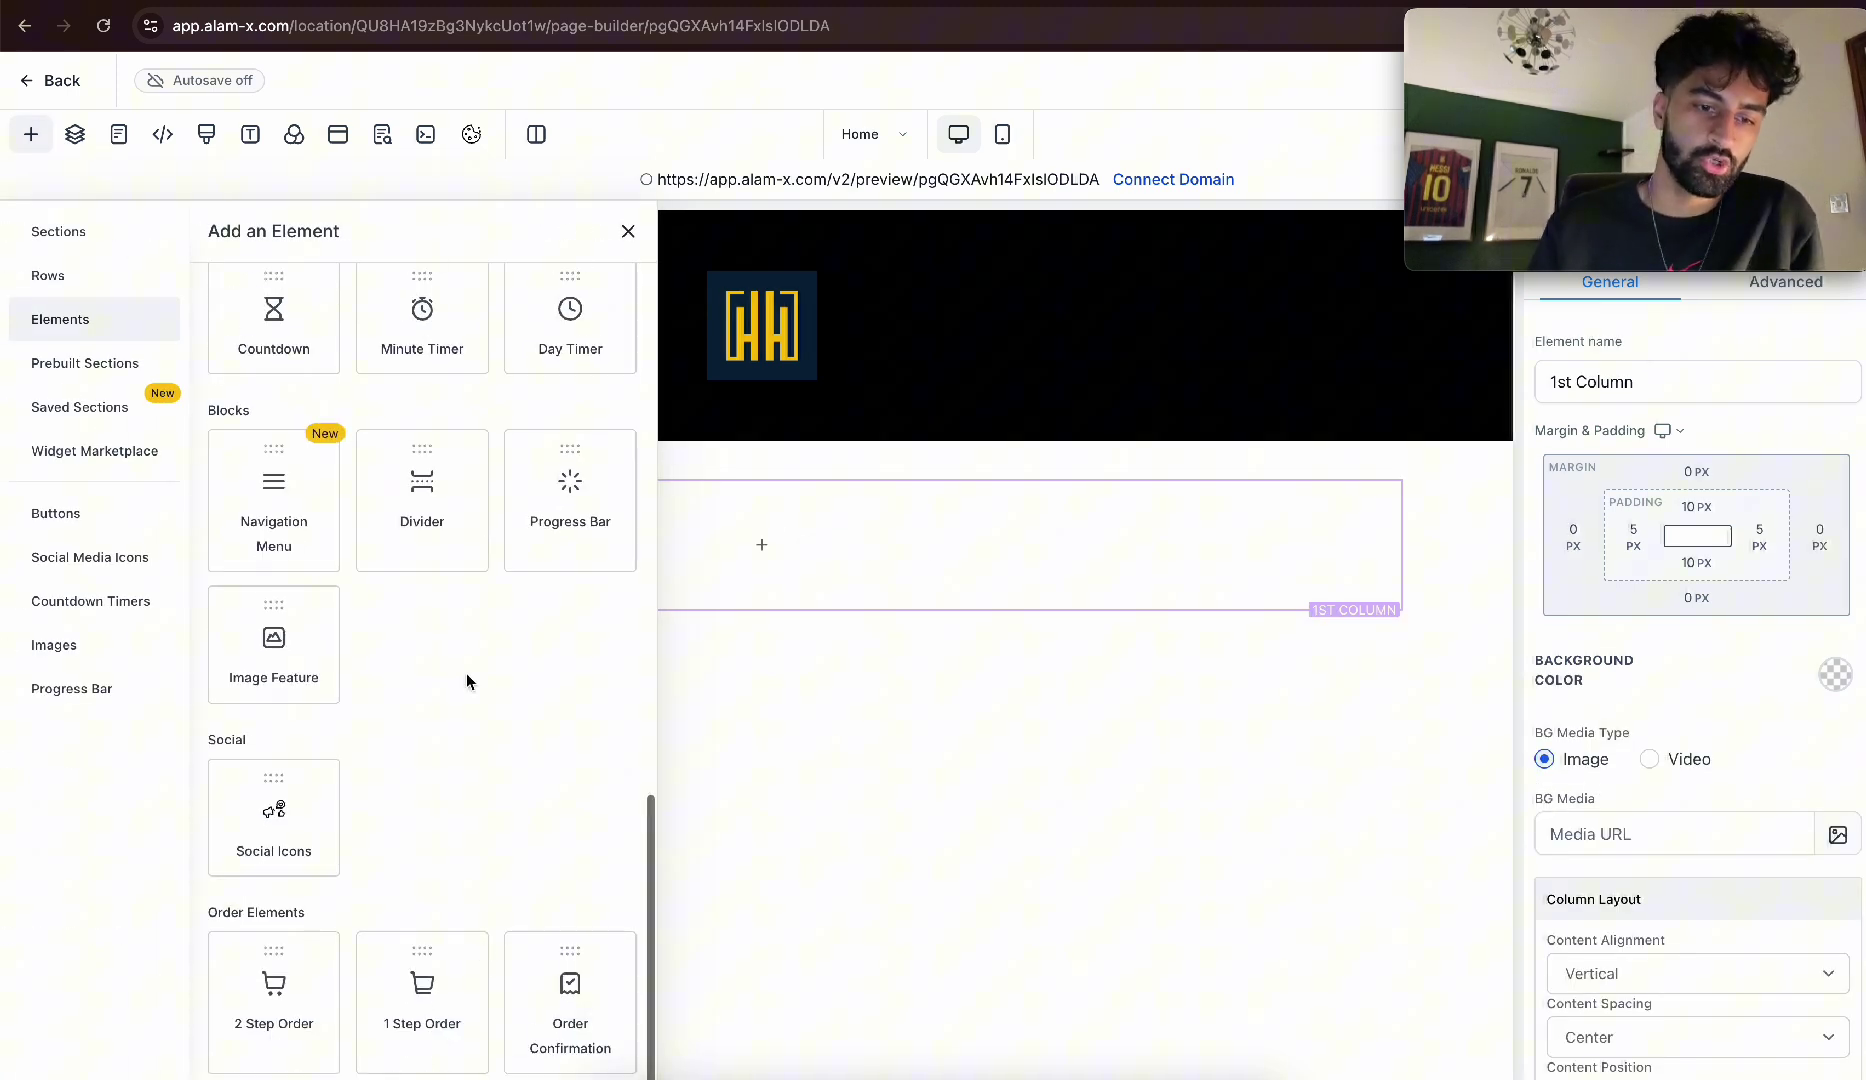
pyautogui.click(294, 1038)
pyautogui.scroll(-2, 833, 500)
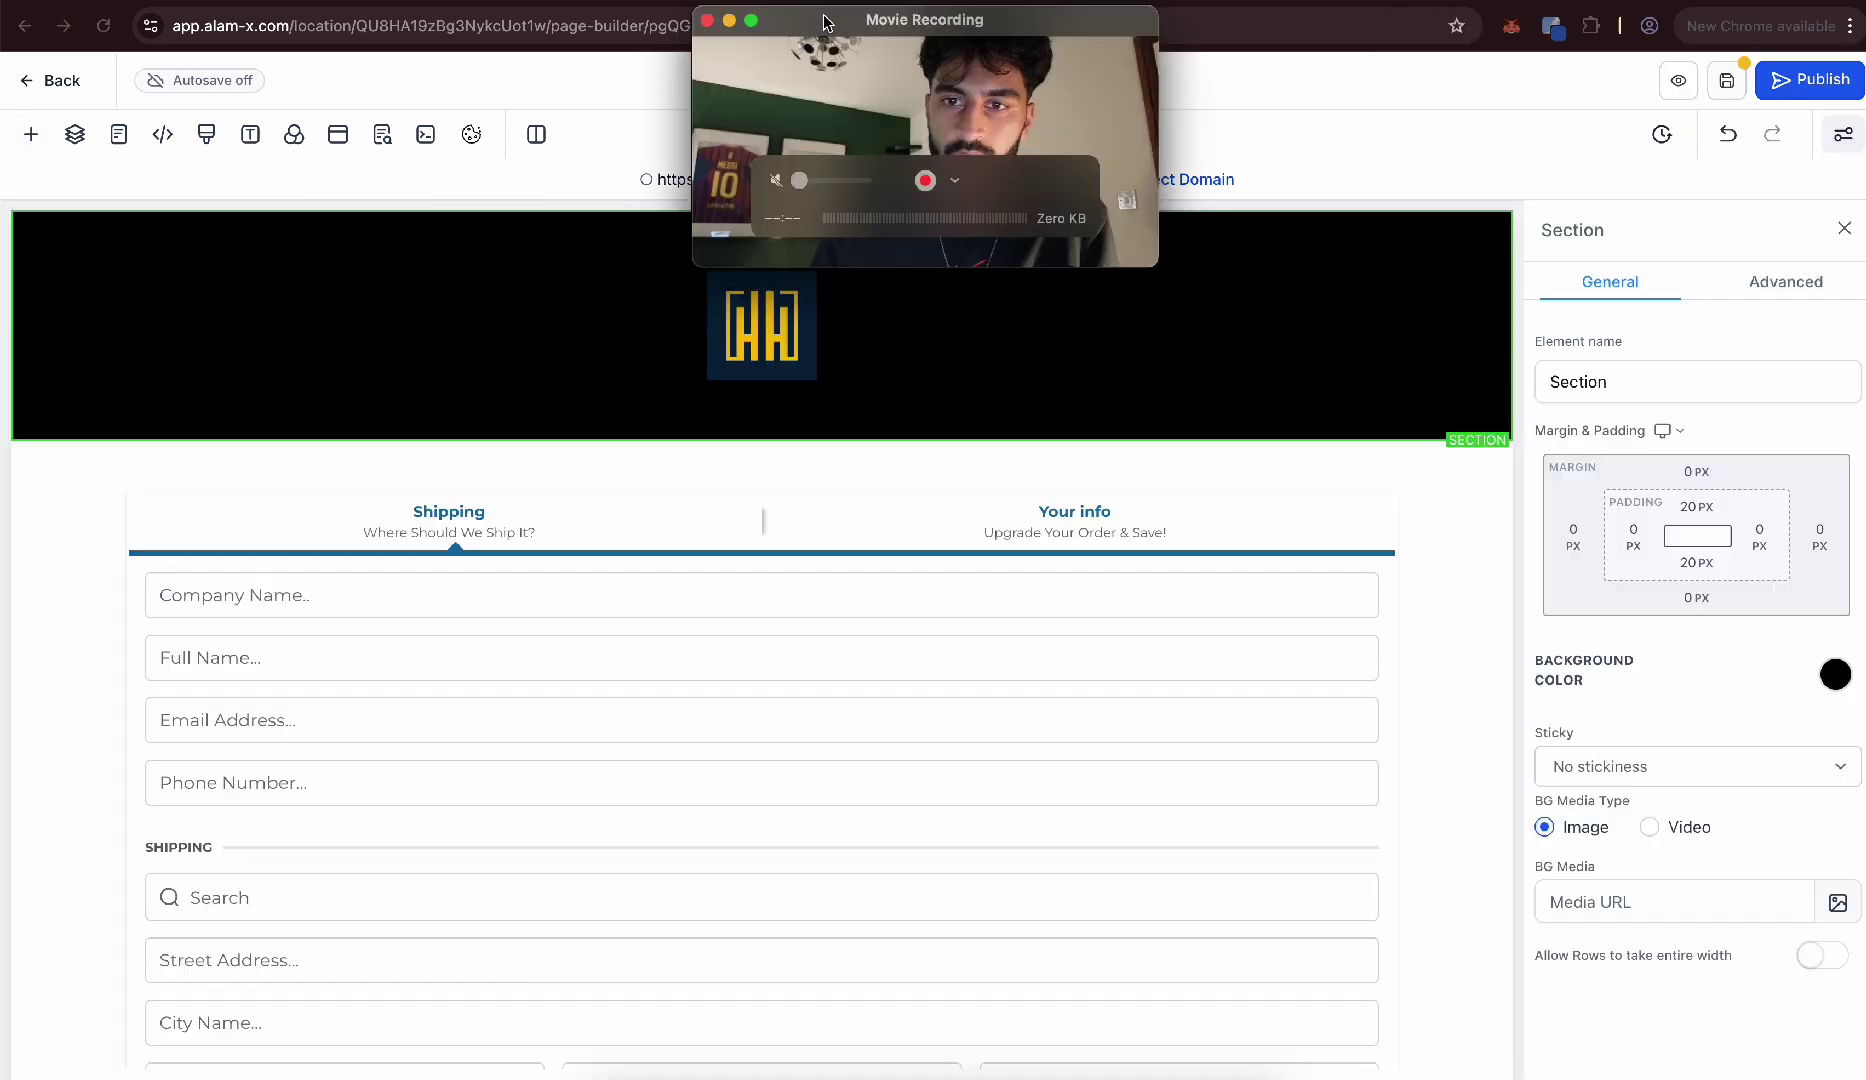
# Duplicate the black logo header section and move the copy below the order form.
pyautogui.click(1319, 298)
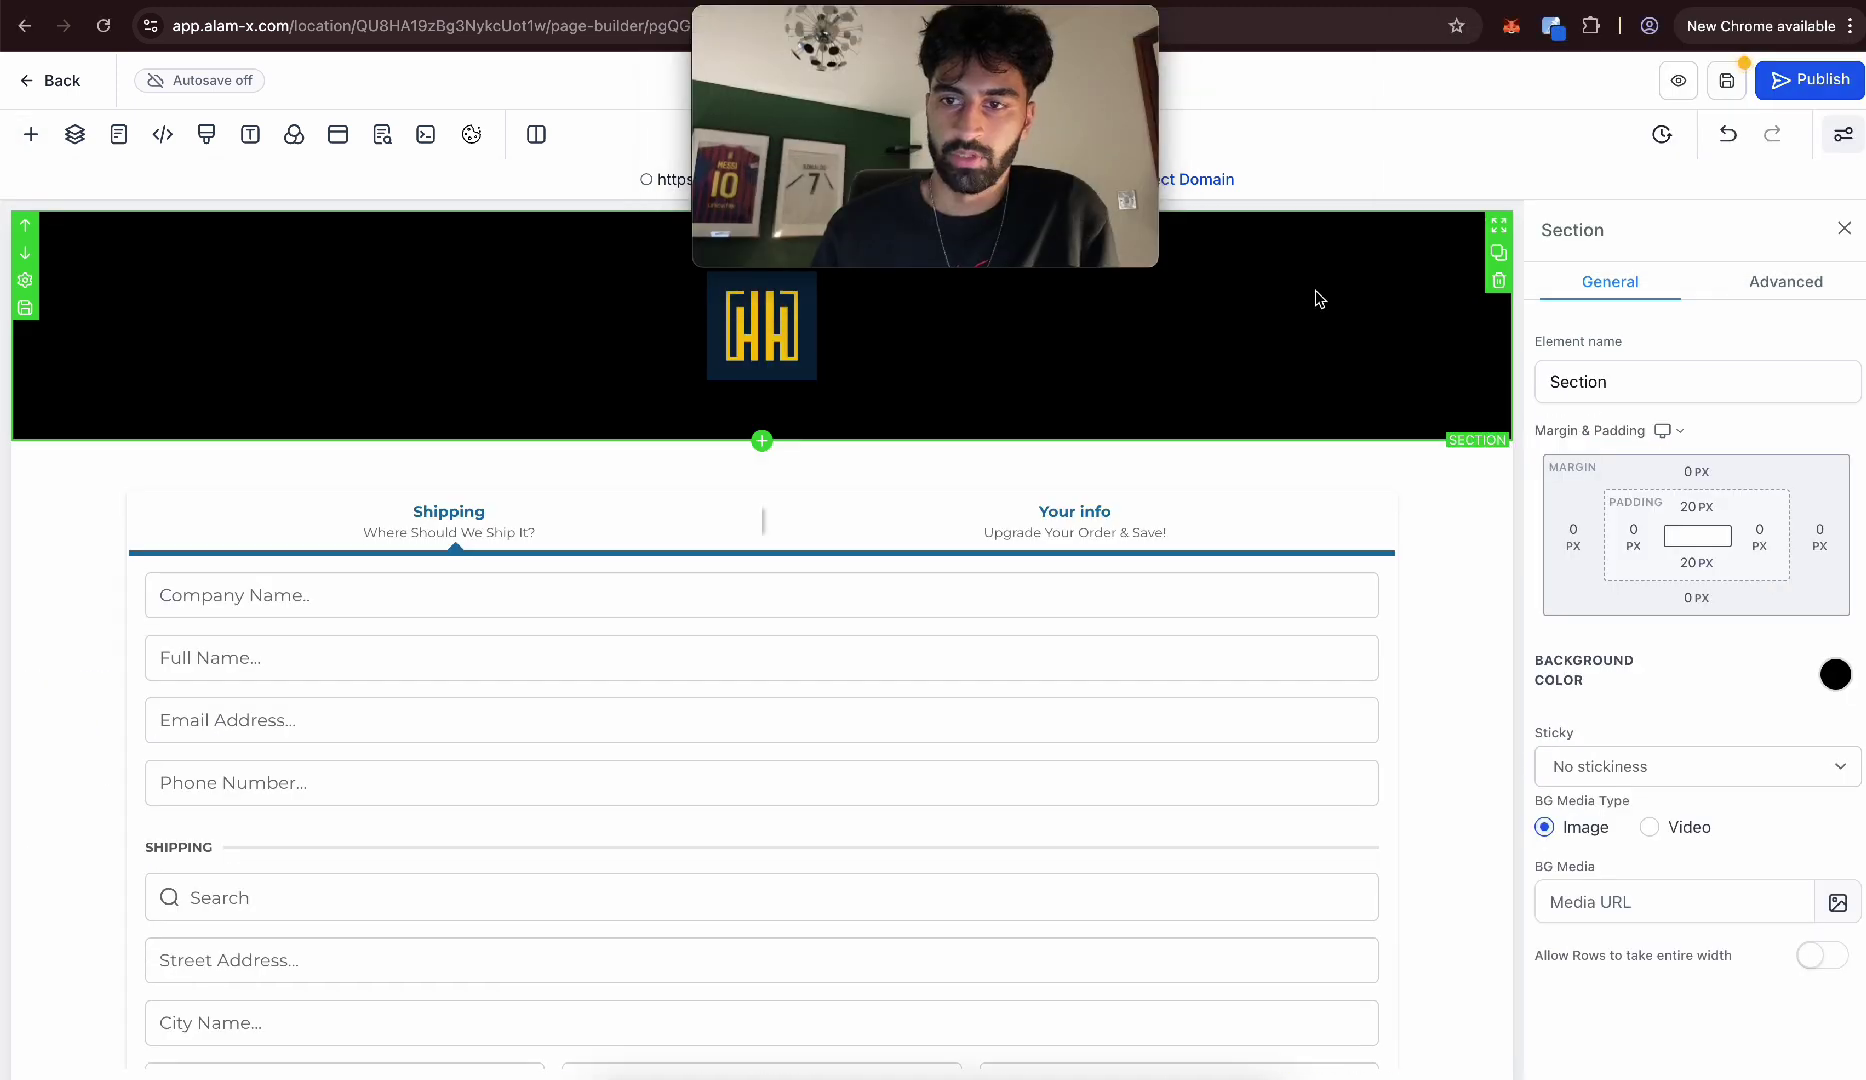
pyautogui.click(1497, 254)
pyautogui.click(25, 487)
pyautogui.scroll(-5, 262, 867)
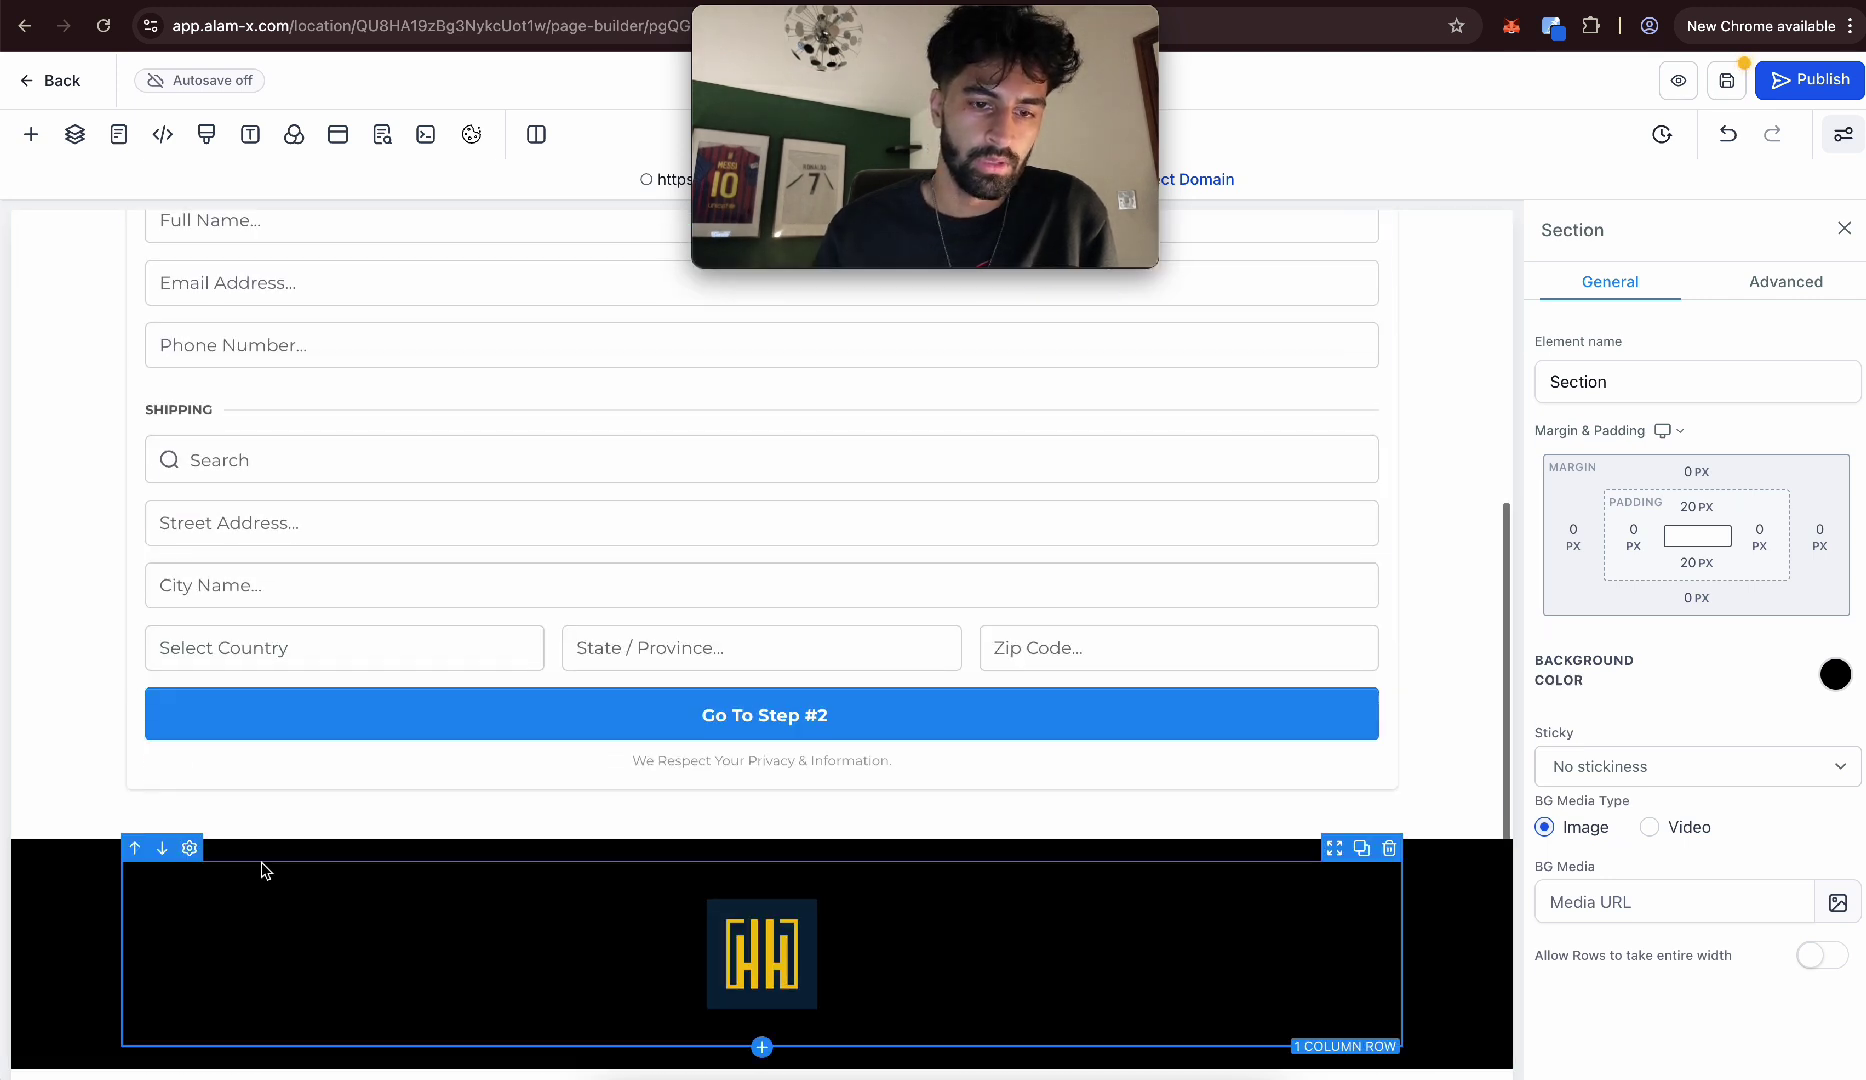
pyautogui.scroll(5, 781, 981)
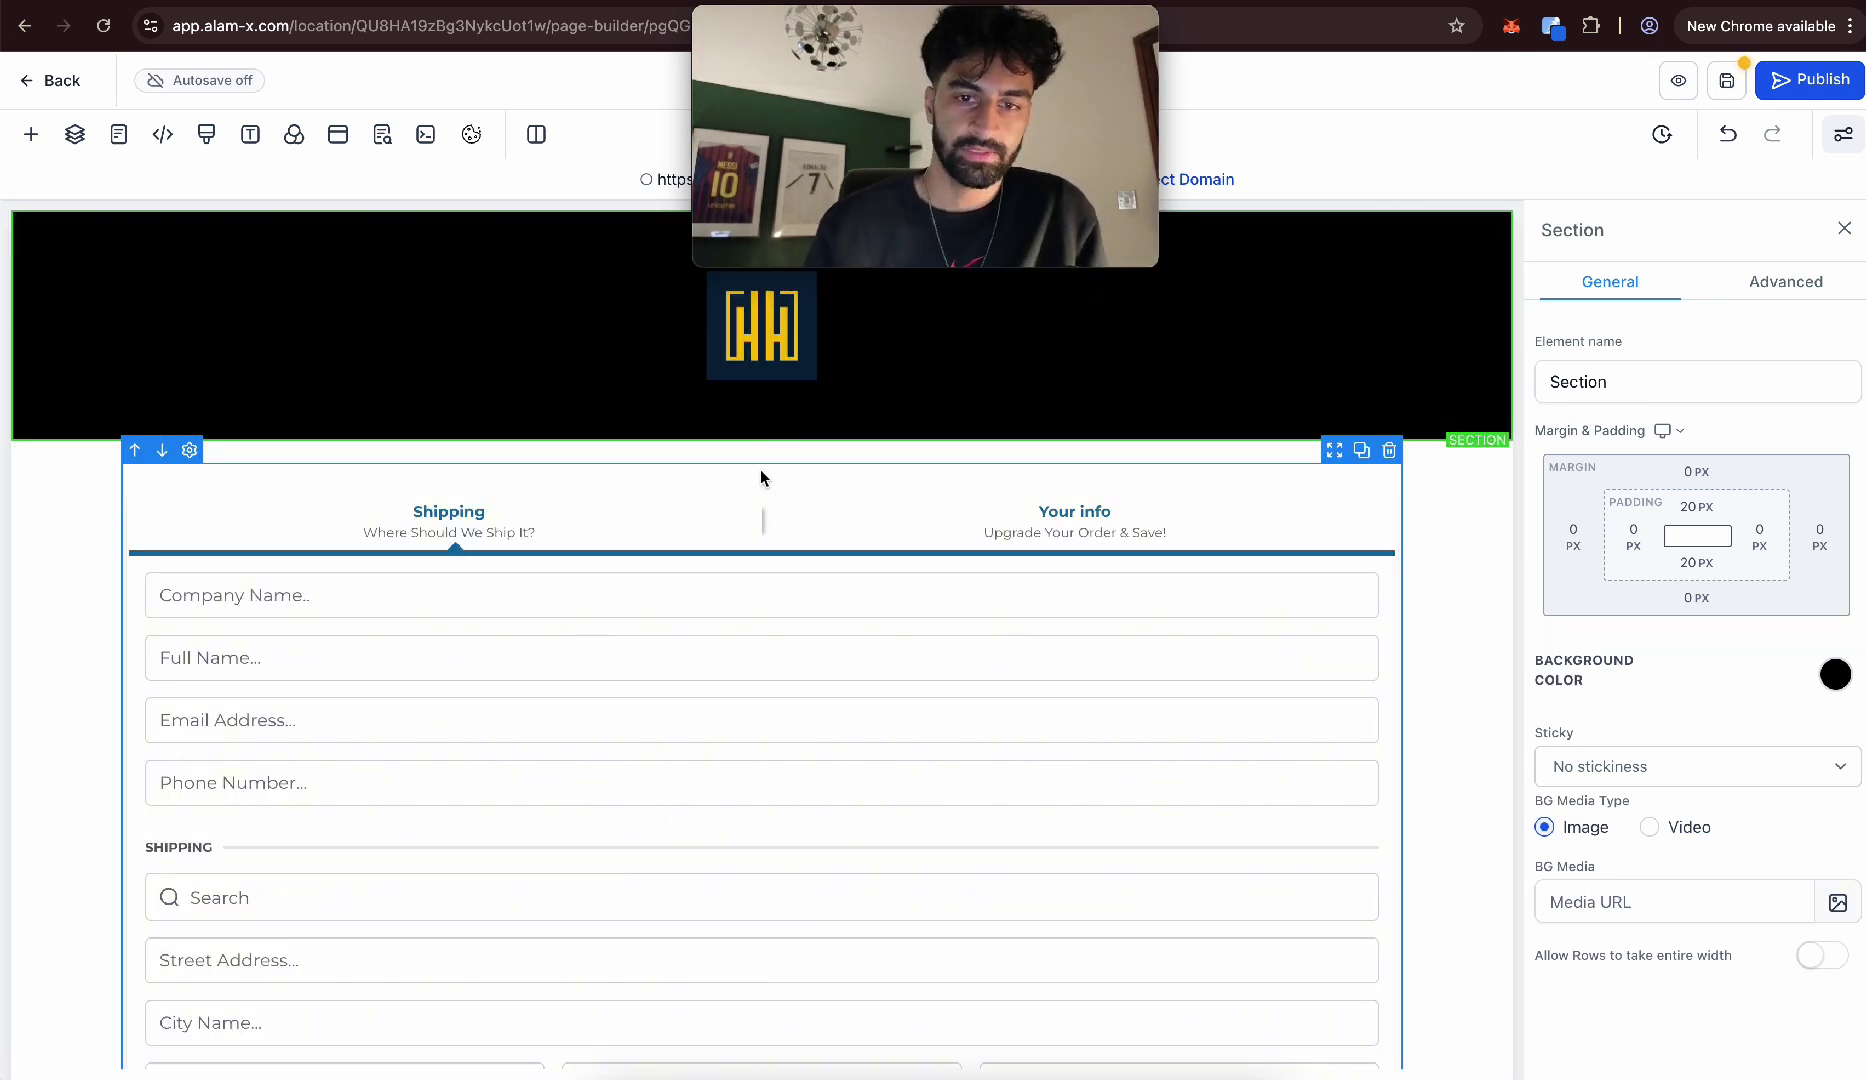
pyautogui.scroll(-4, 755, 560)
# Drag a headline above the order form and change its text to 'PURCHASE PAGE'.
pyautogui.click(762, 789)
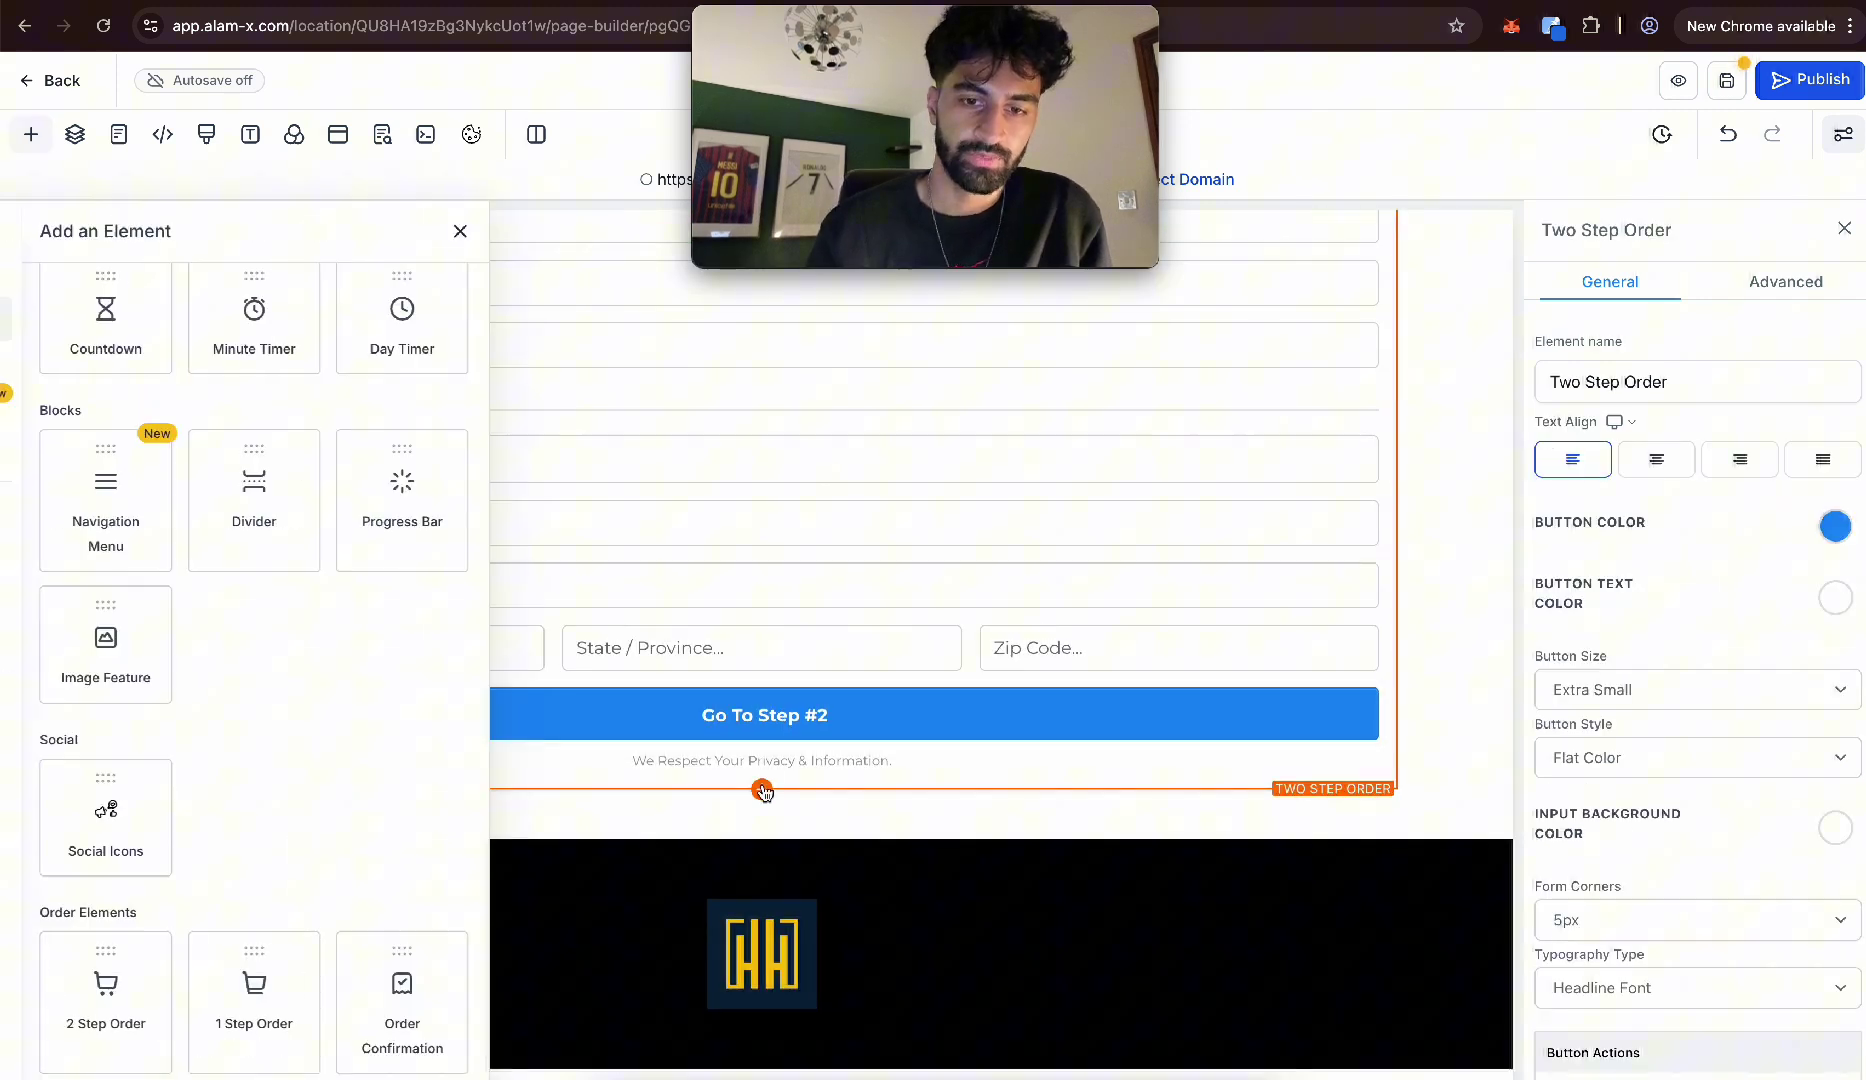
pyautogui.scroll(4, 754, 590)
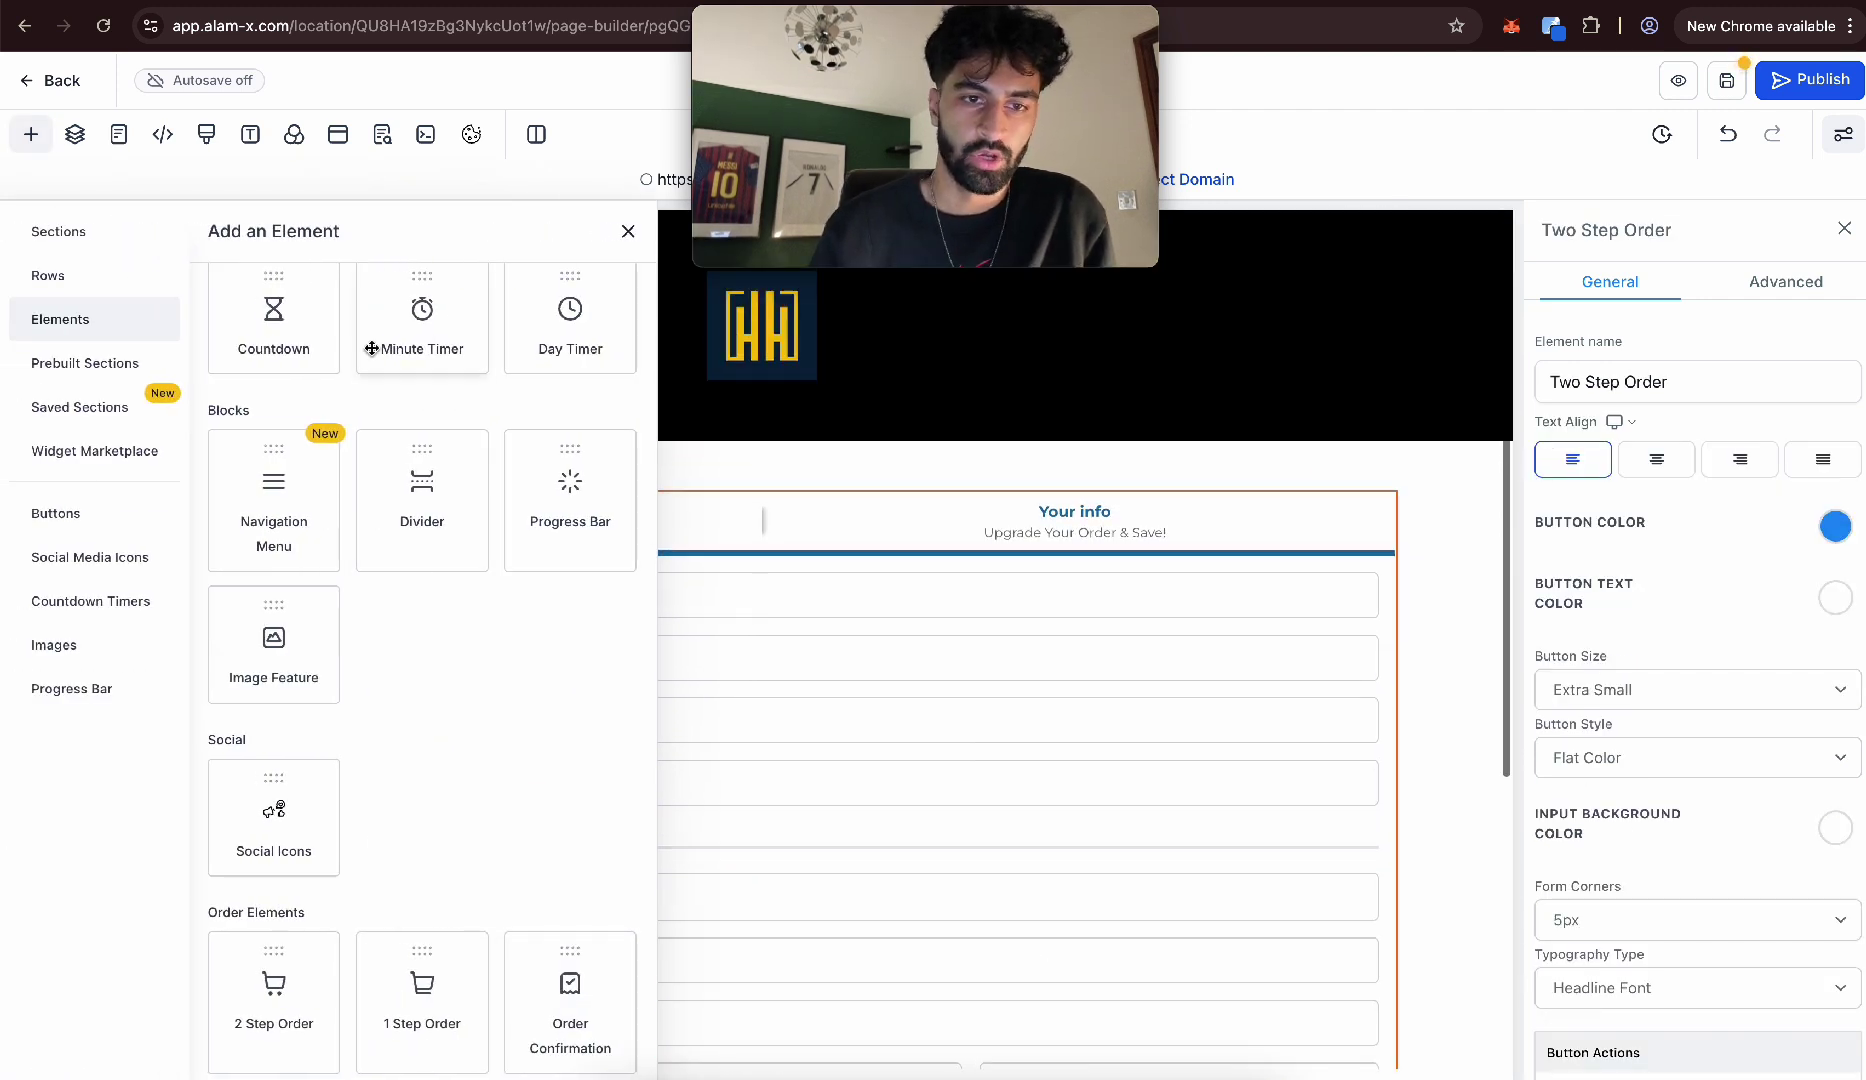
pyautogui.scroll(10, 333, 358)
pyautogui.moveTo(283, 405); pyautogui.dragTo(757, 518)
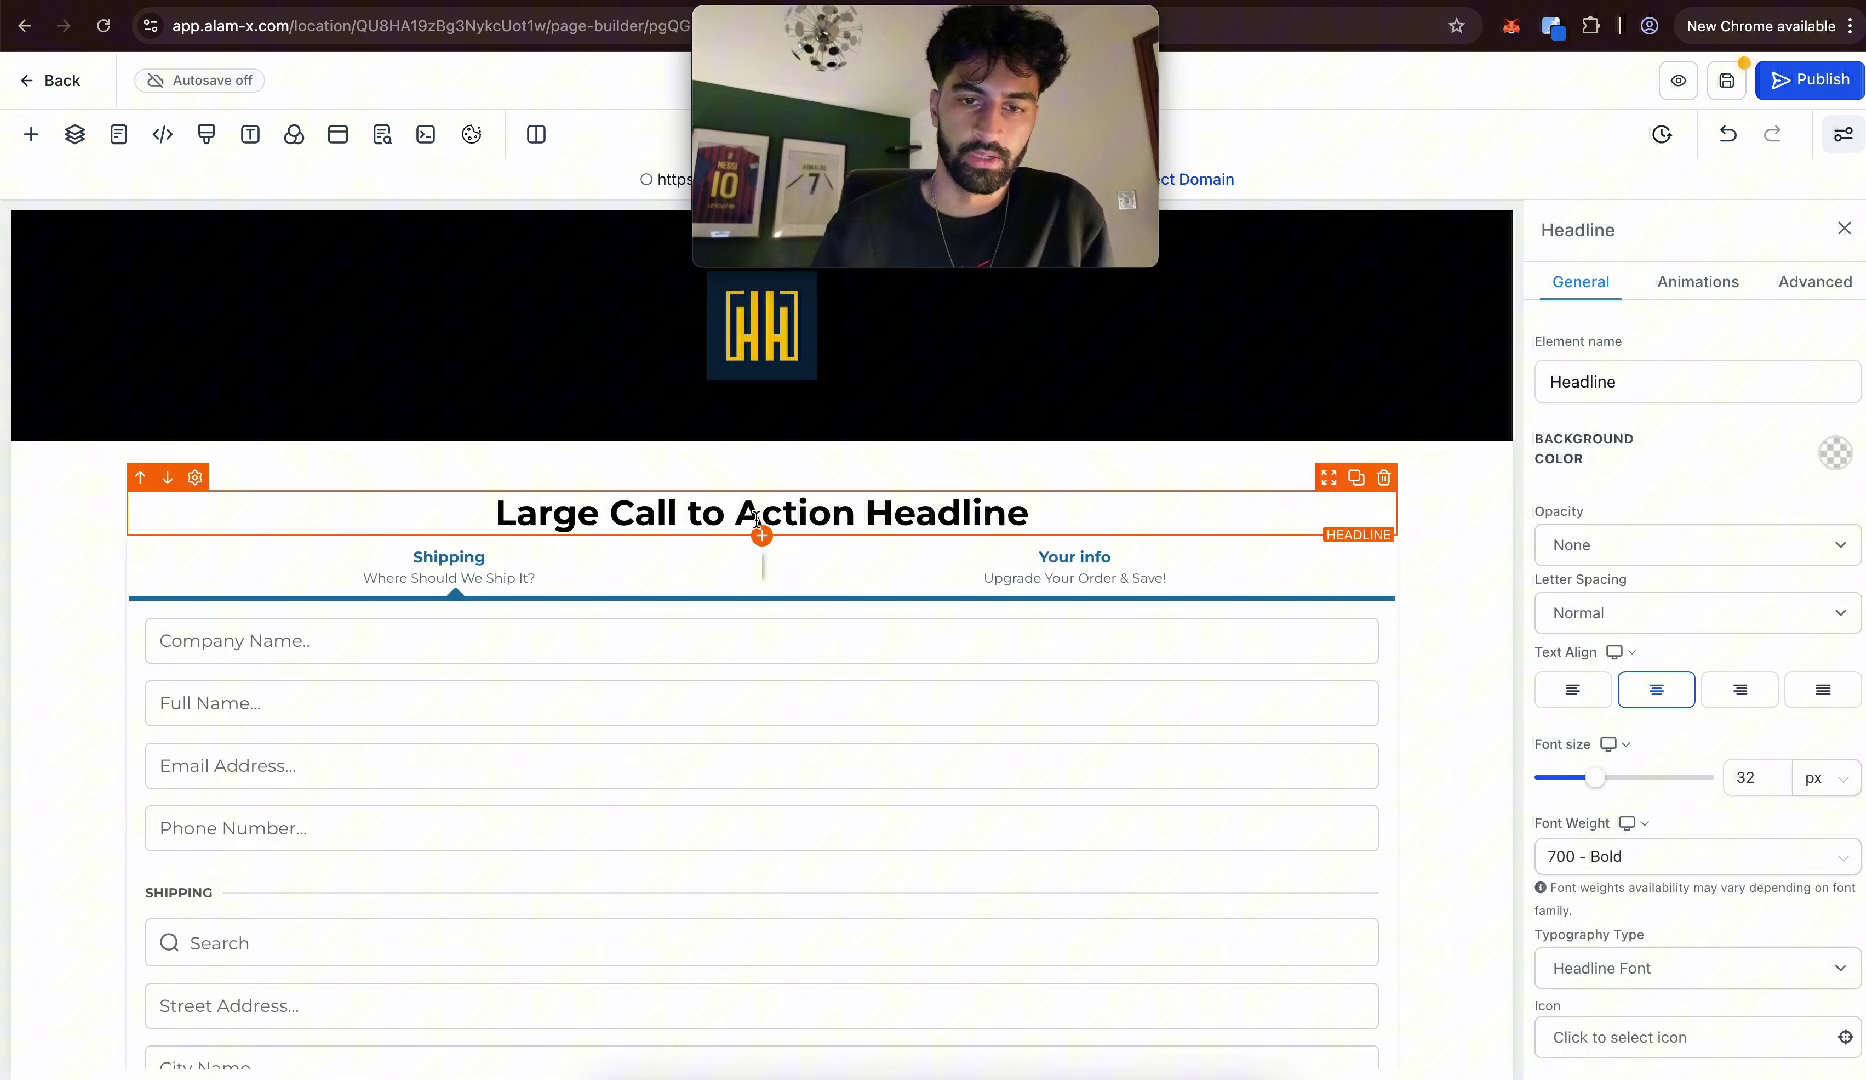
pyautogui.tripleClick(744, 506)
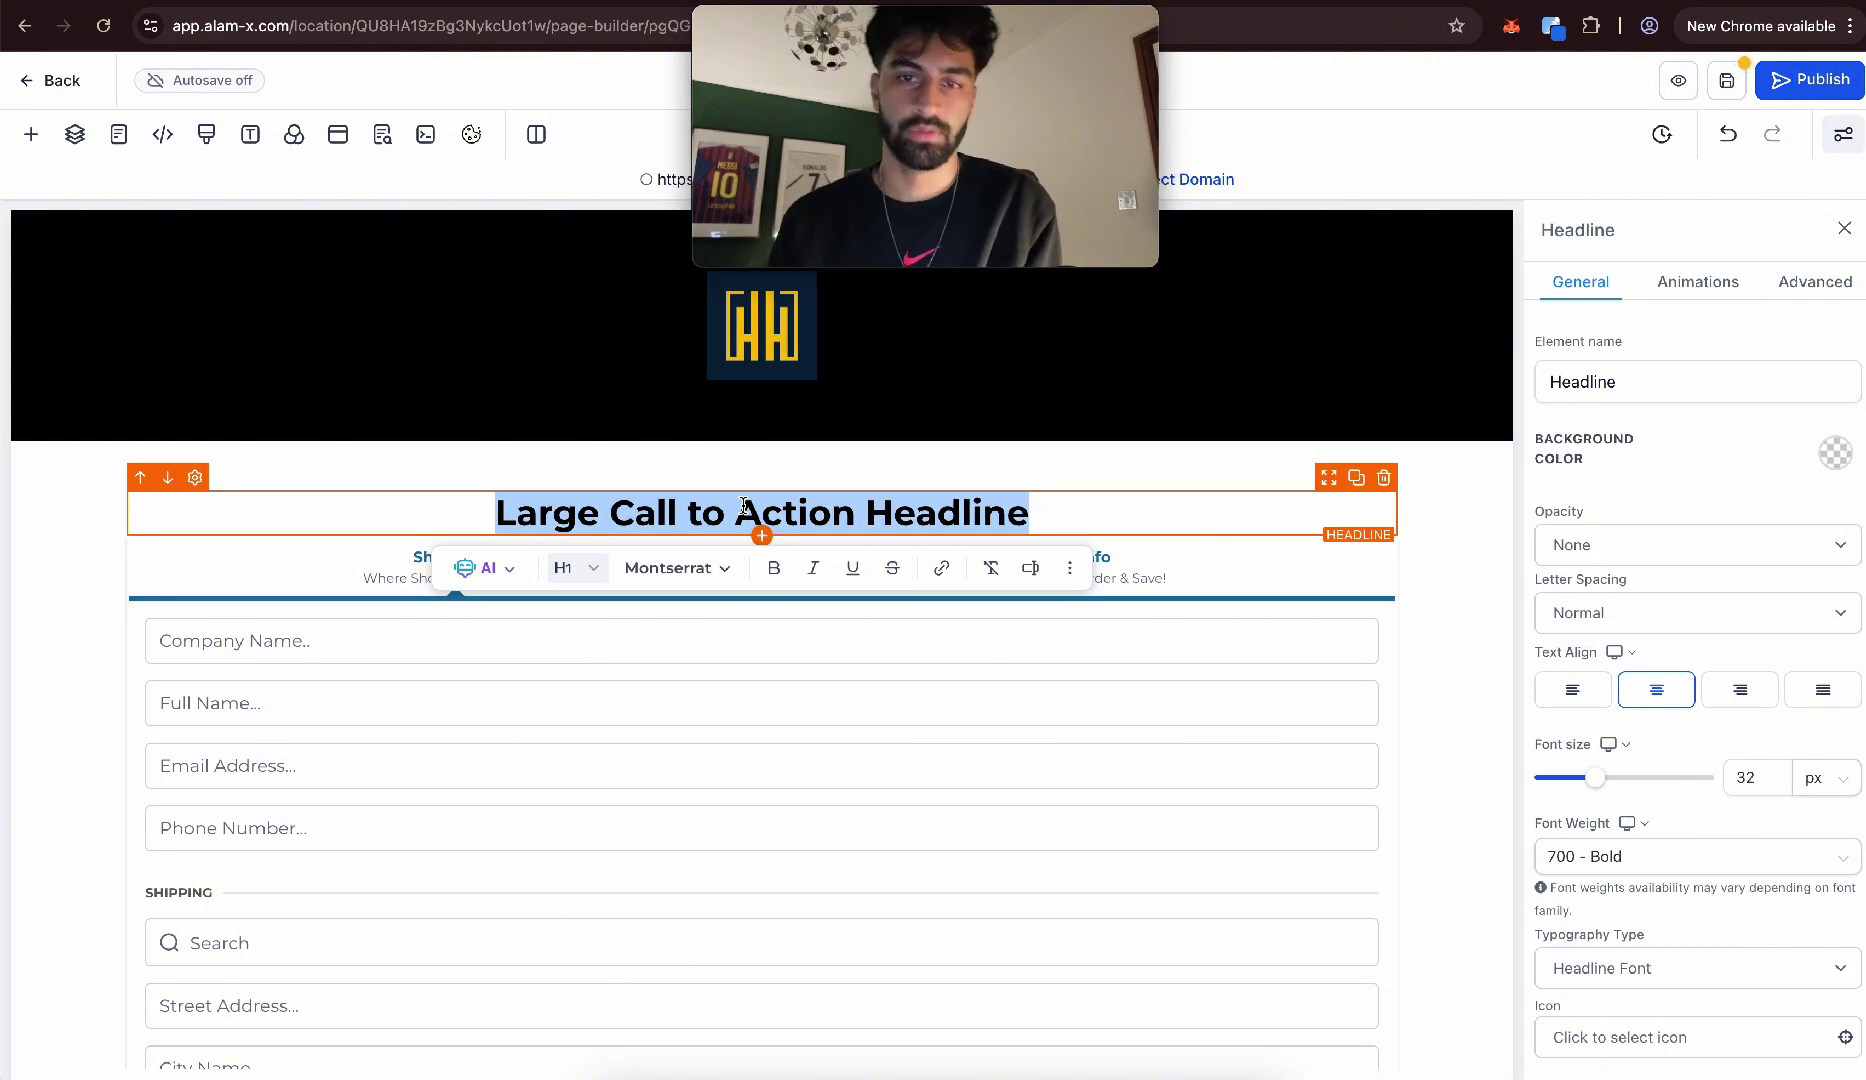
pyautogui.write('S')
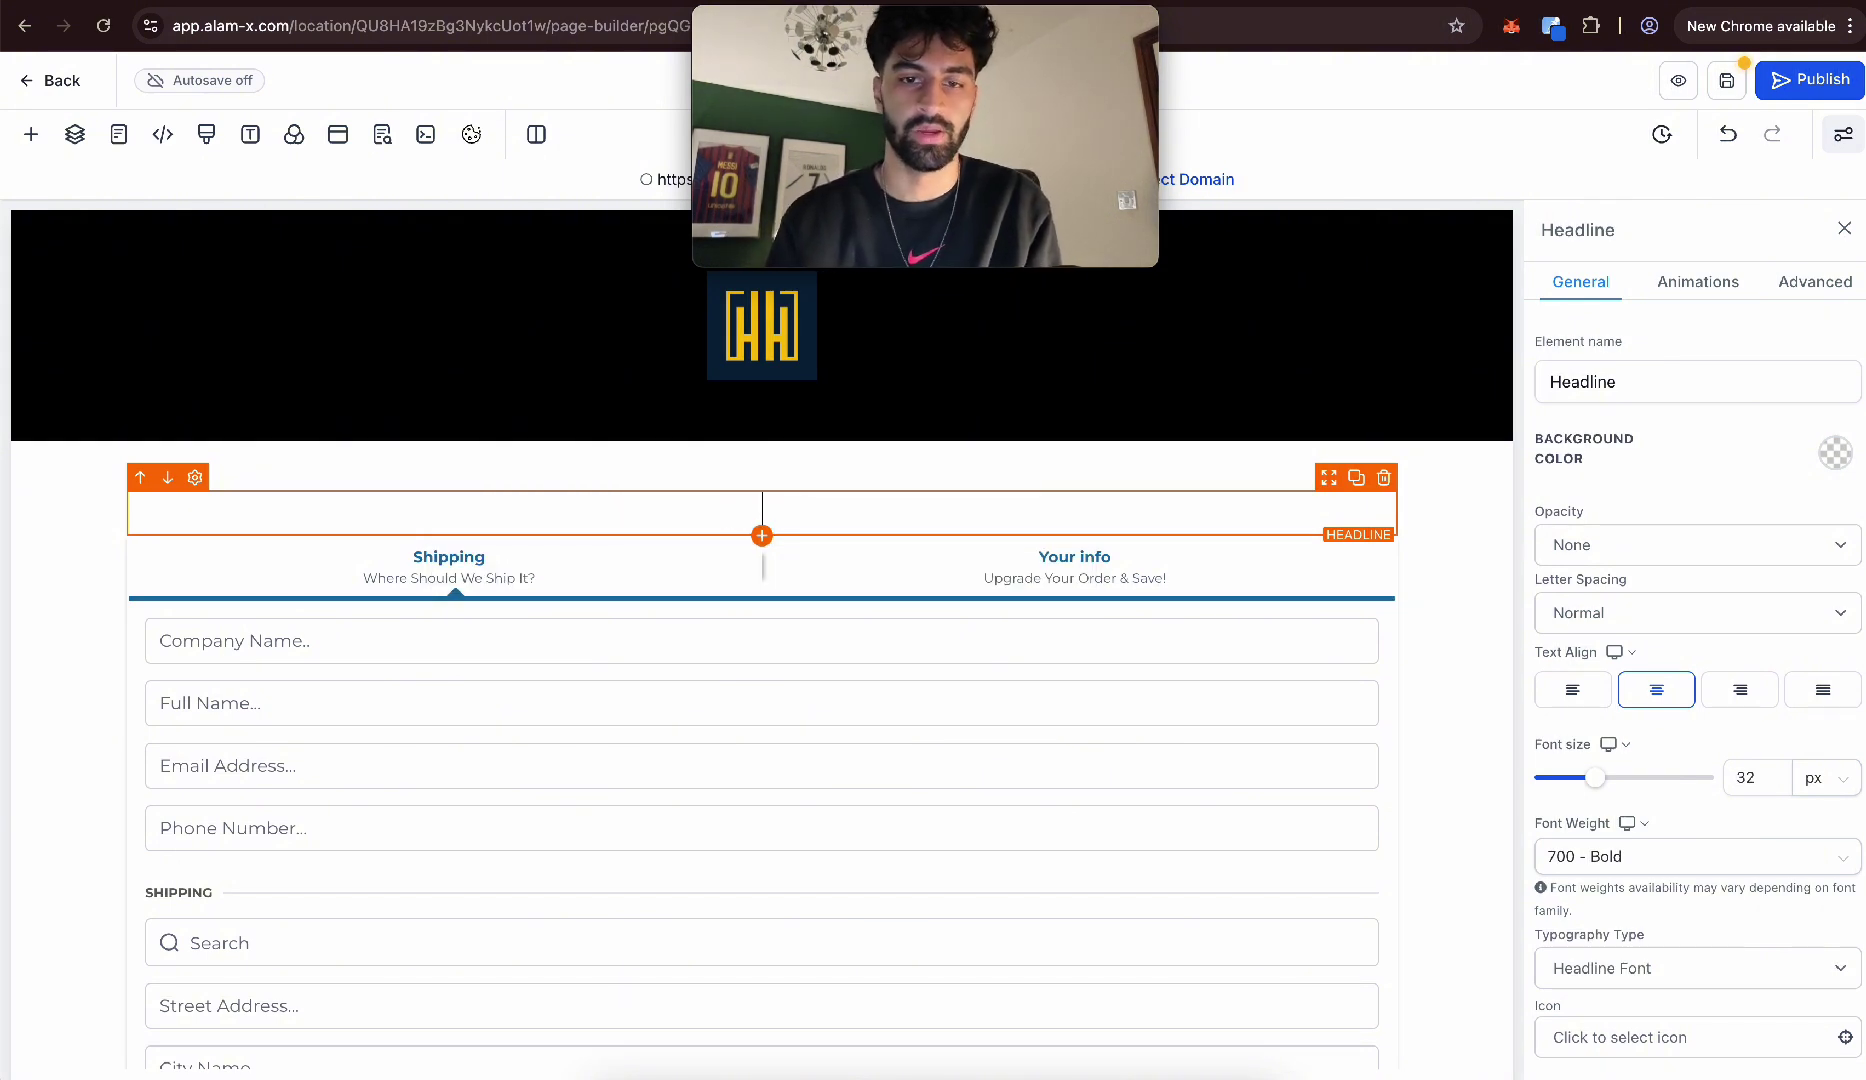
pyautogui.write('PURCHASEPAGE')
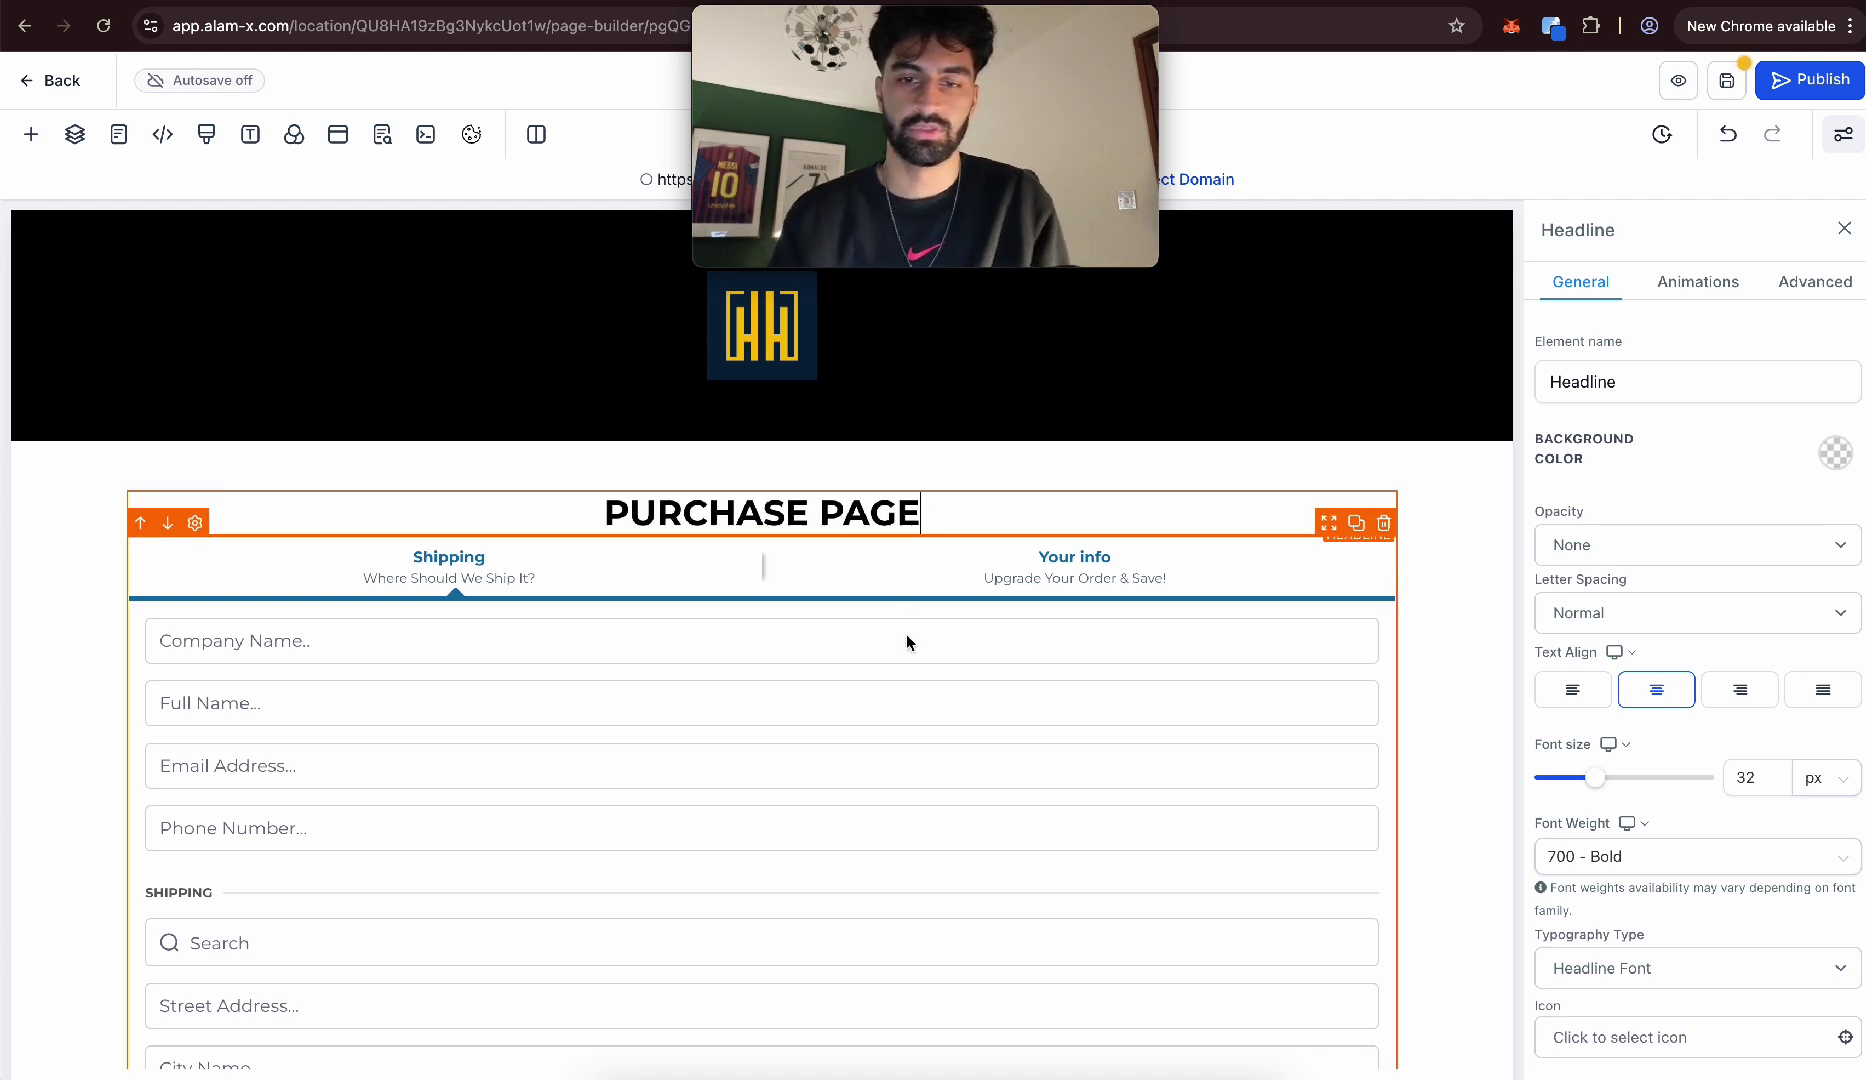
pyautogui.scroll(-3, 270, 683)
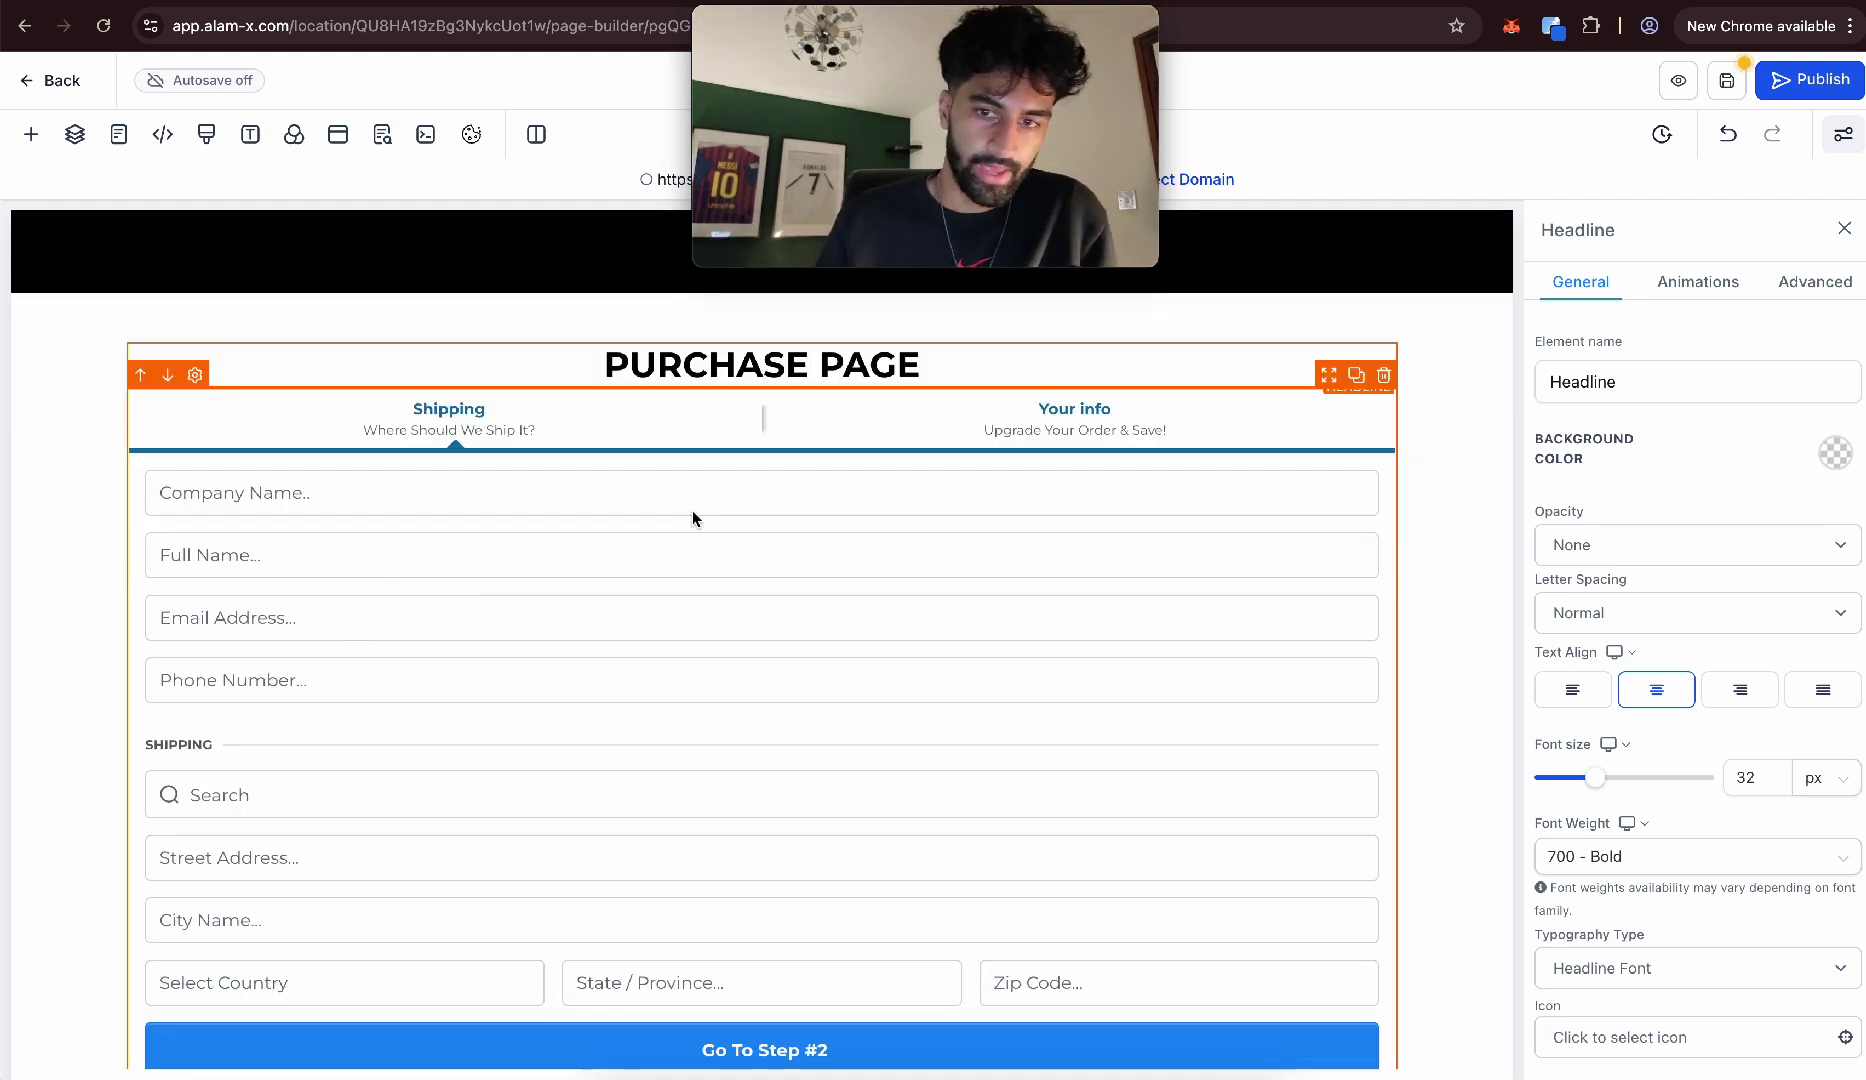
pyautogui.scroll(-1, 688, 702)
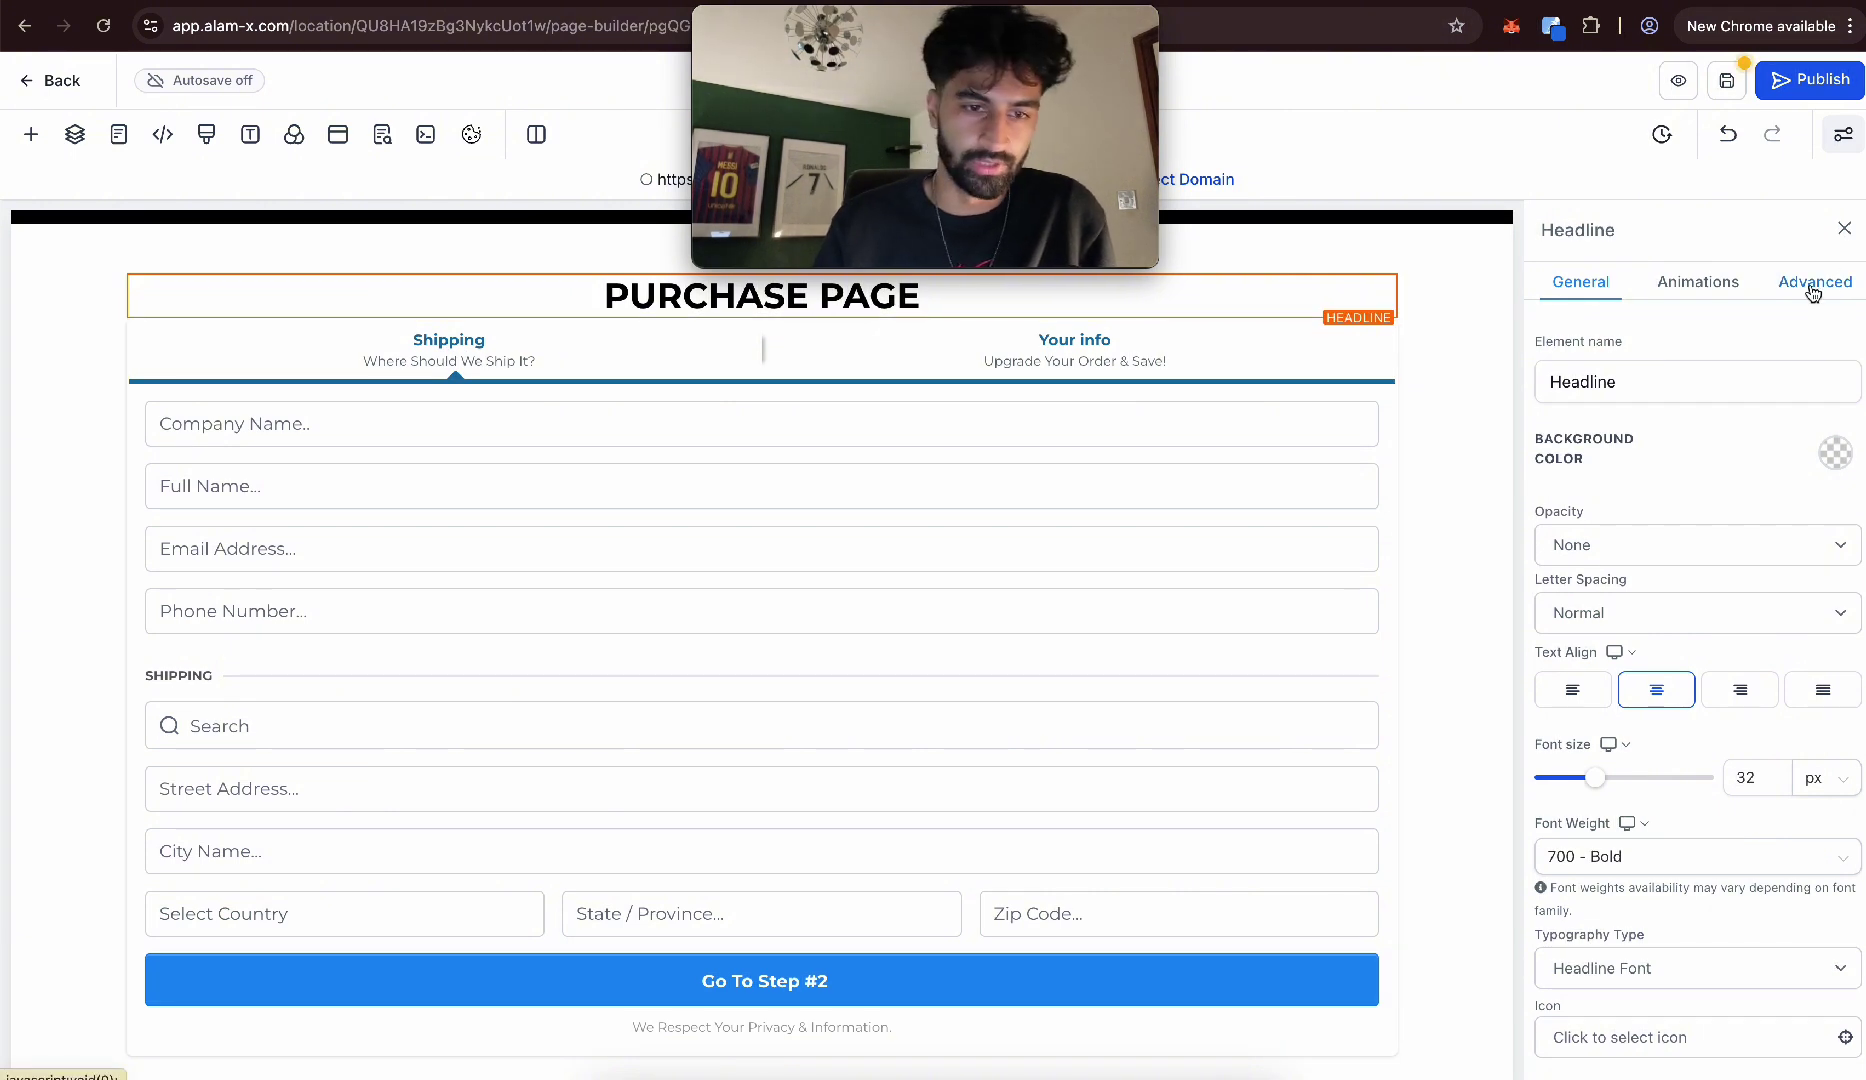
# Change the order form's Step #1 headline to 'Contact Details'.
pyautogui.click(799, 514)
pyautogui.click(1774, 290)
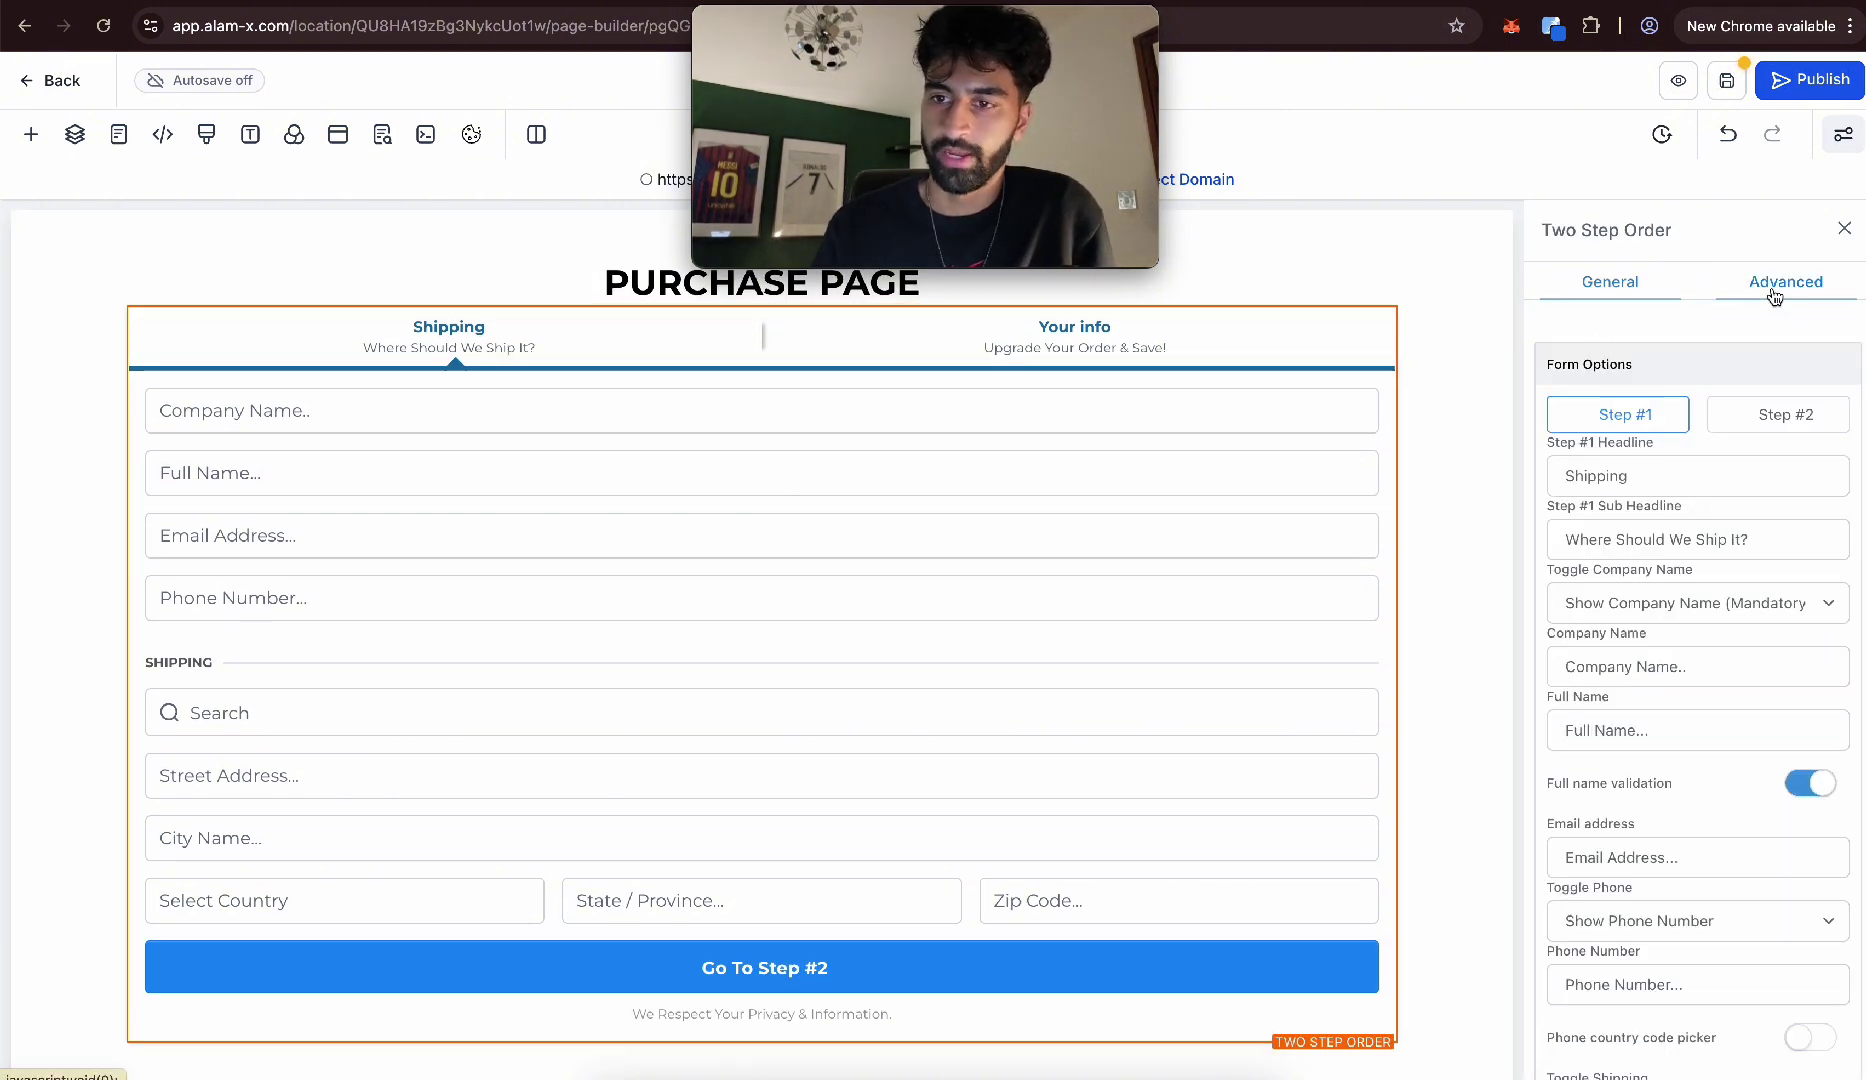
pyautogui.tripleClick(1662, 463)
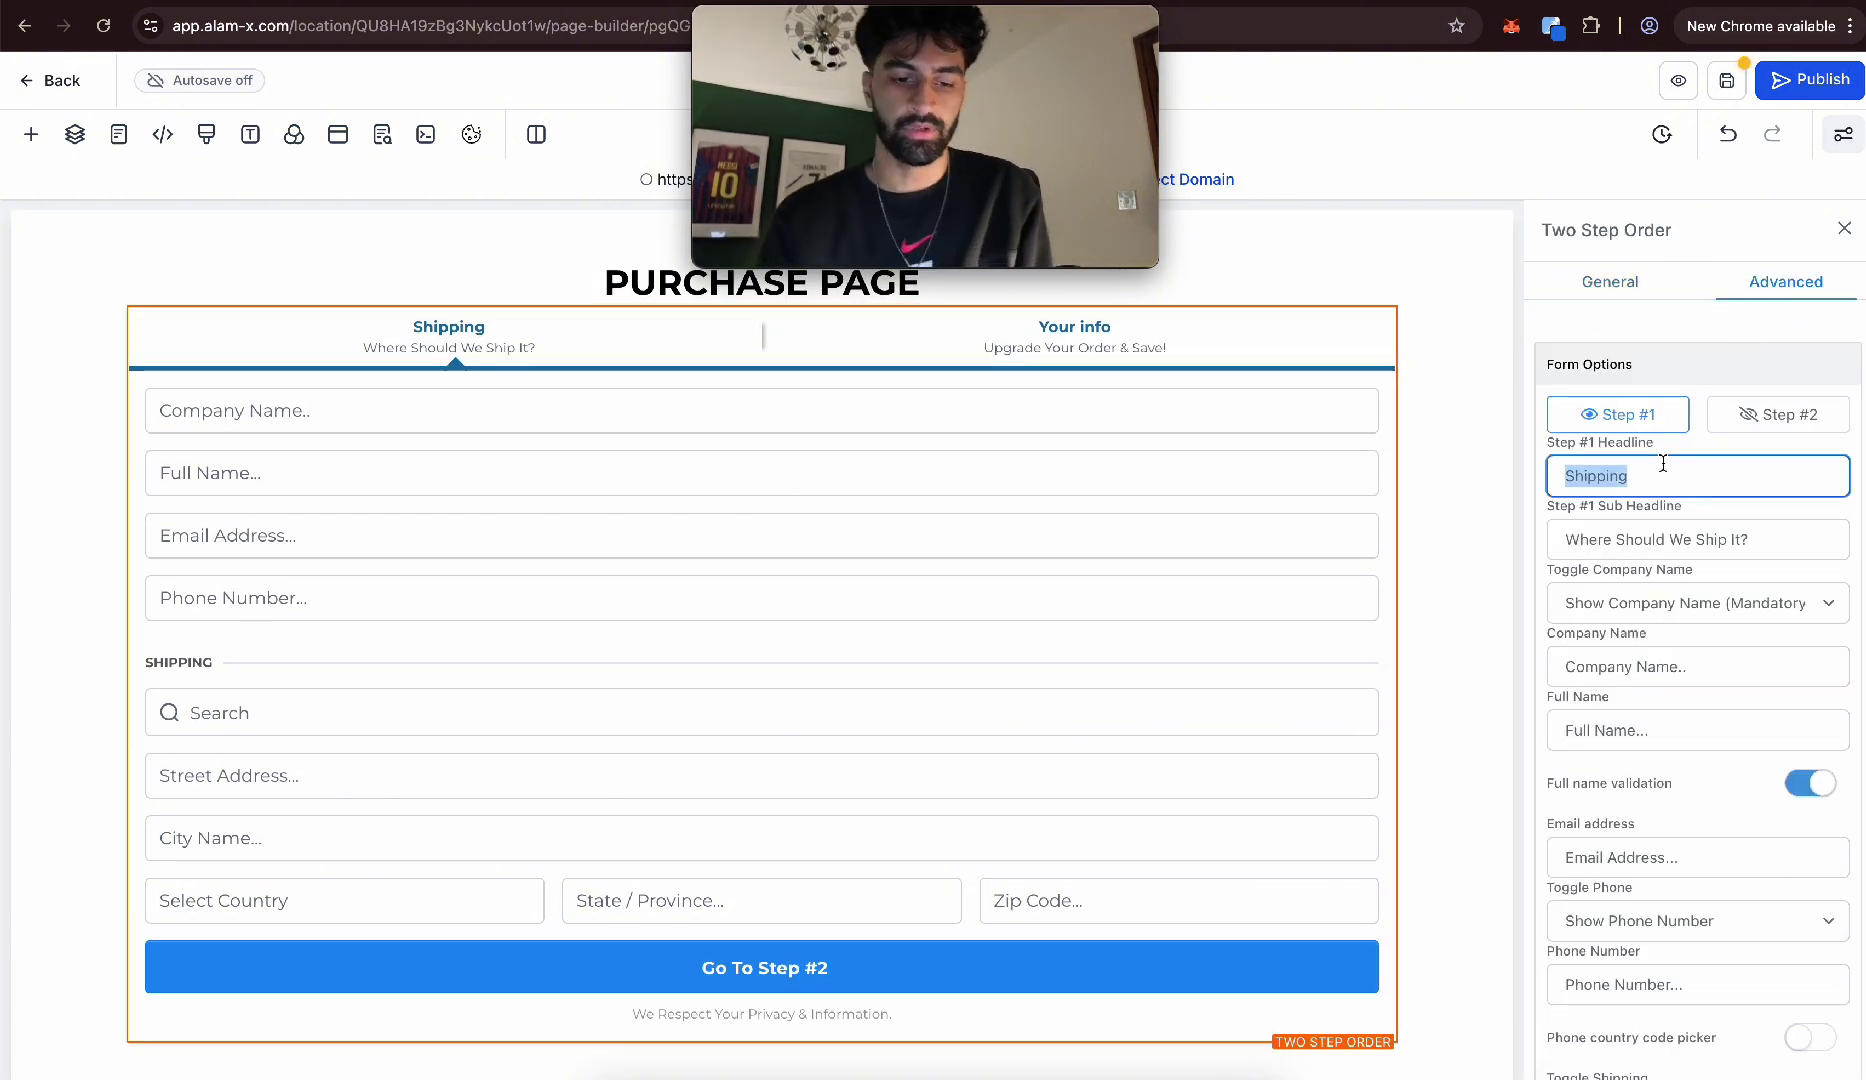
pyautogui.write('Con')
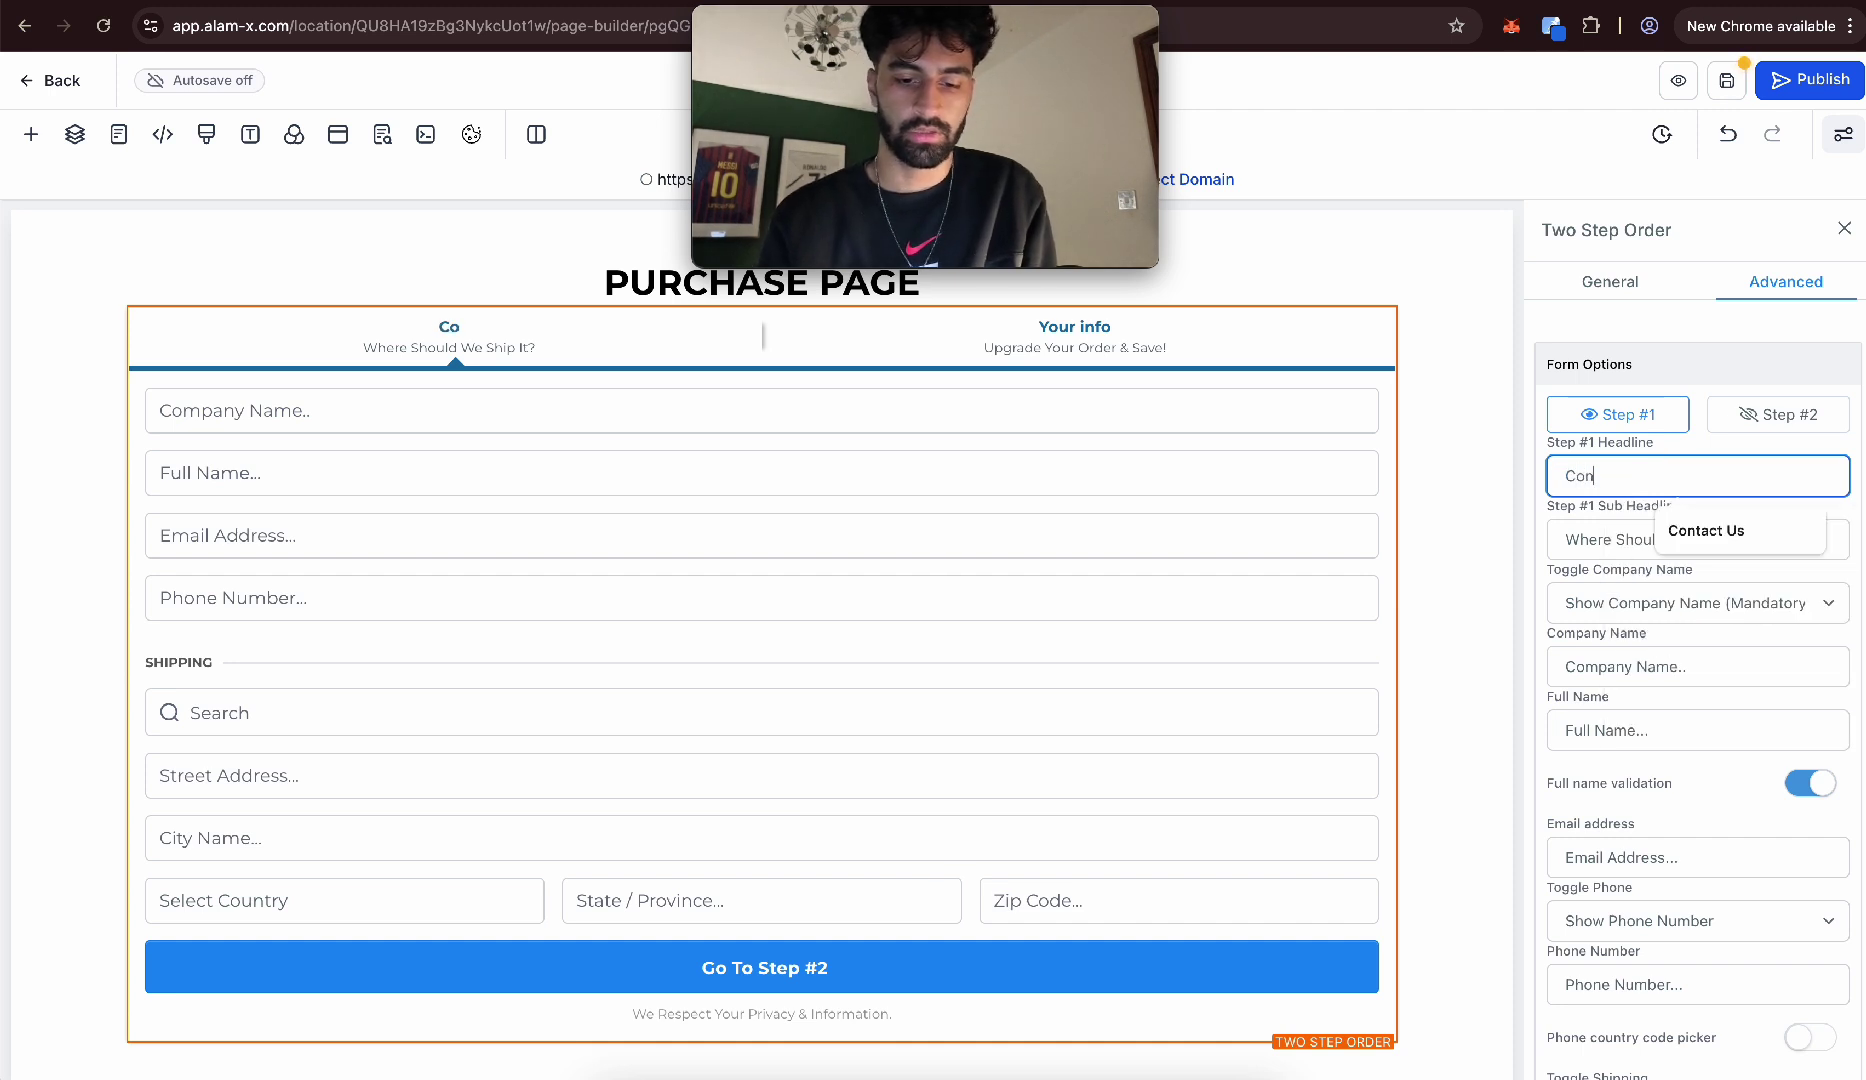
pyautogui.write('tact Det')
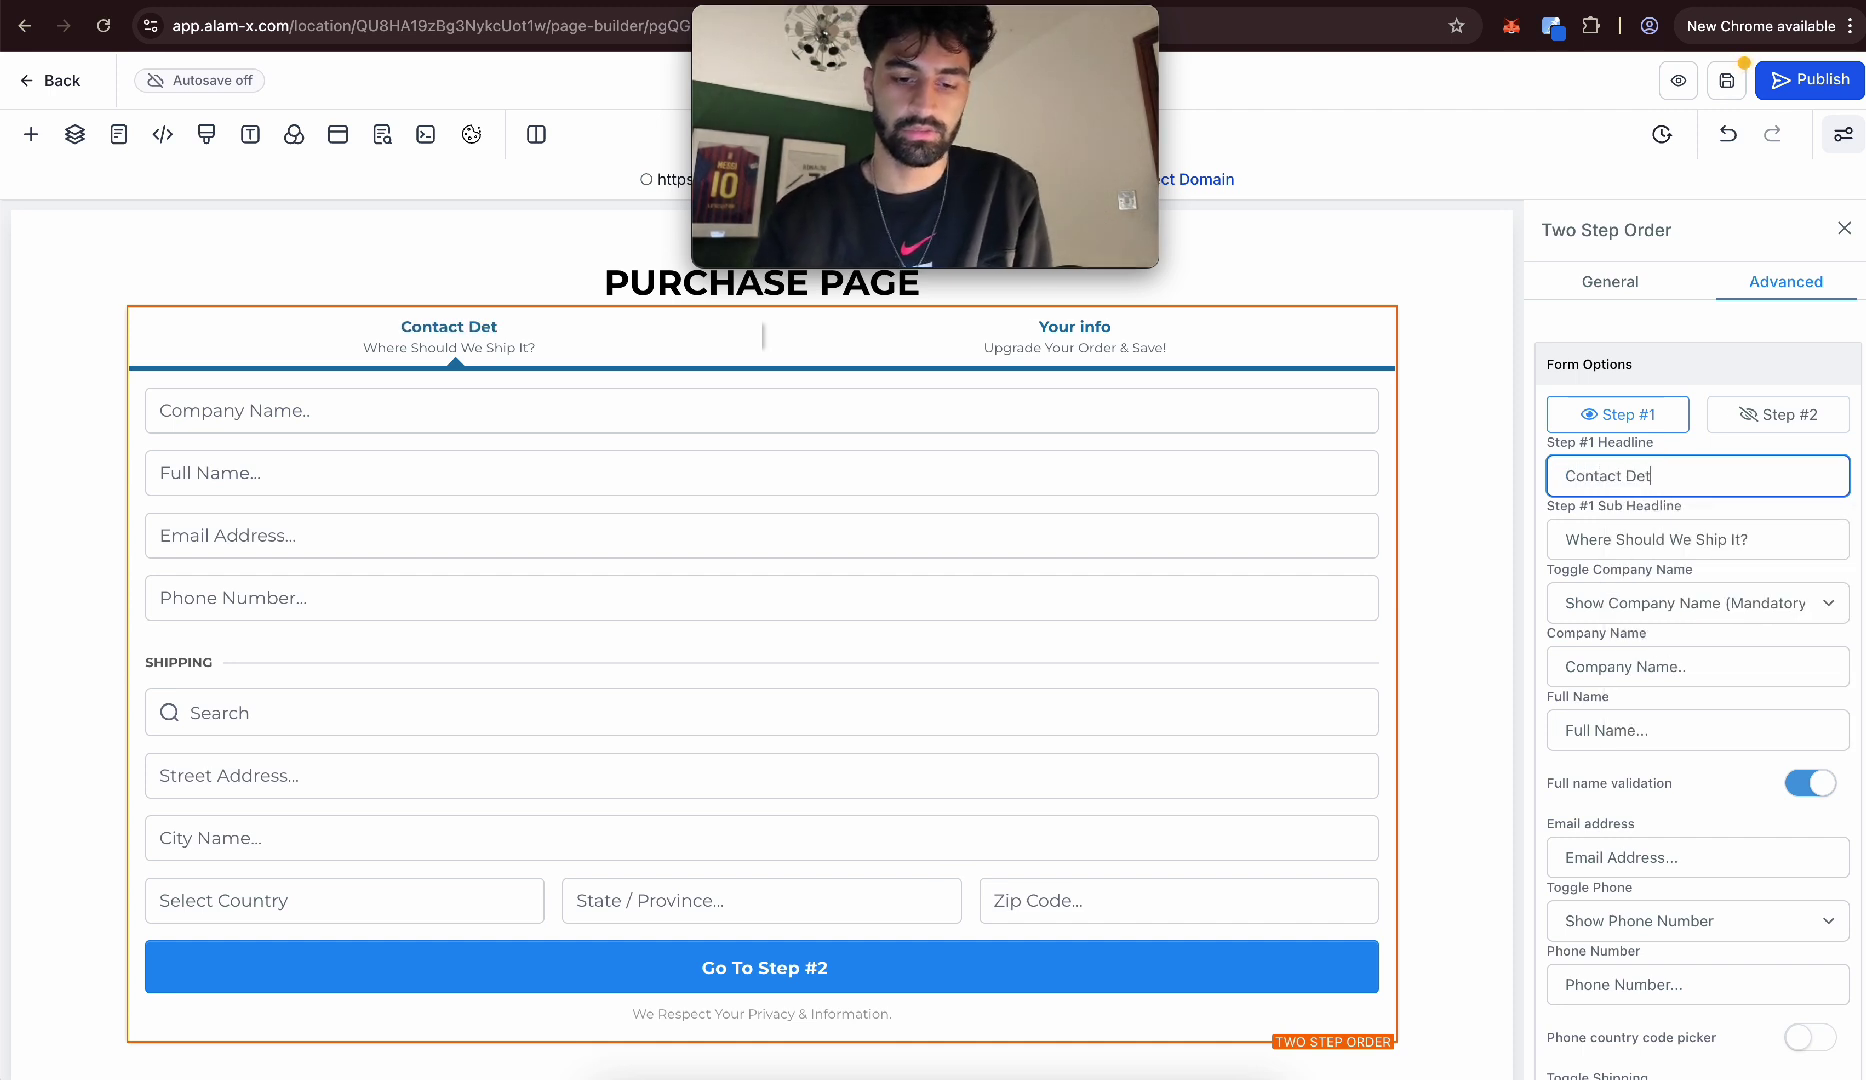
pyautogui.write('ails')
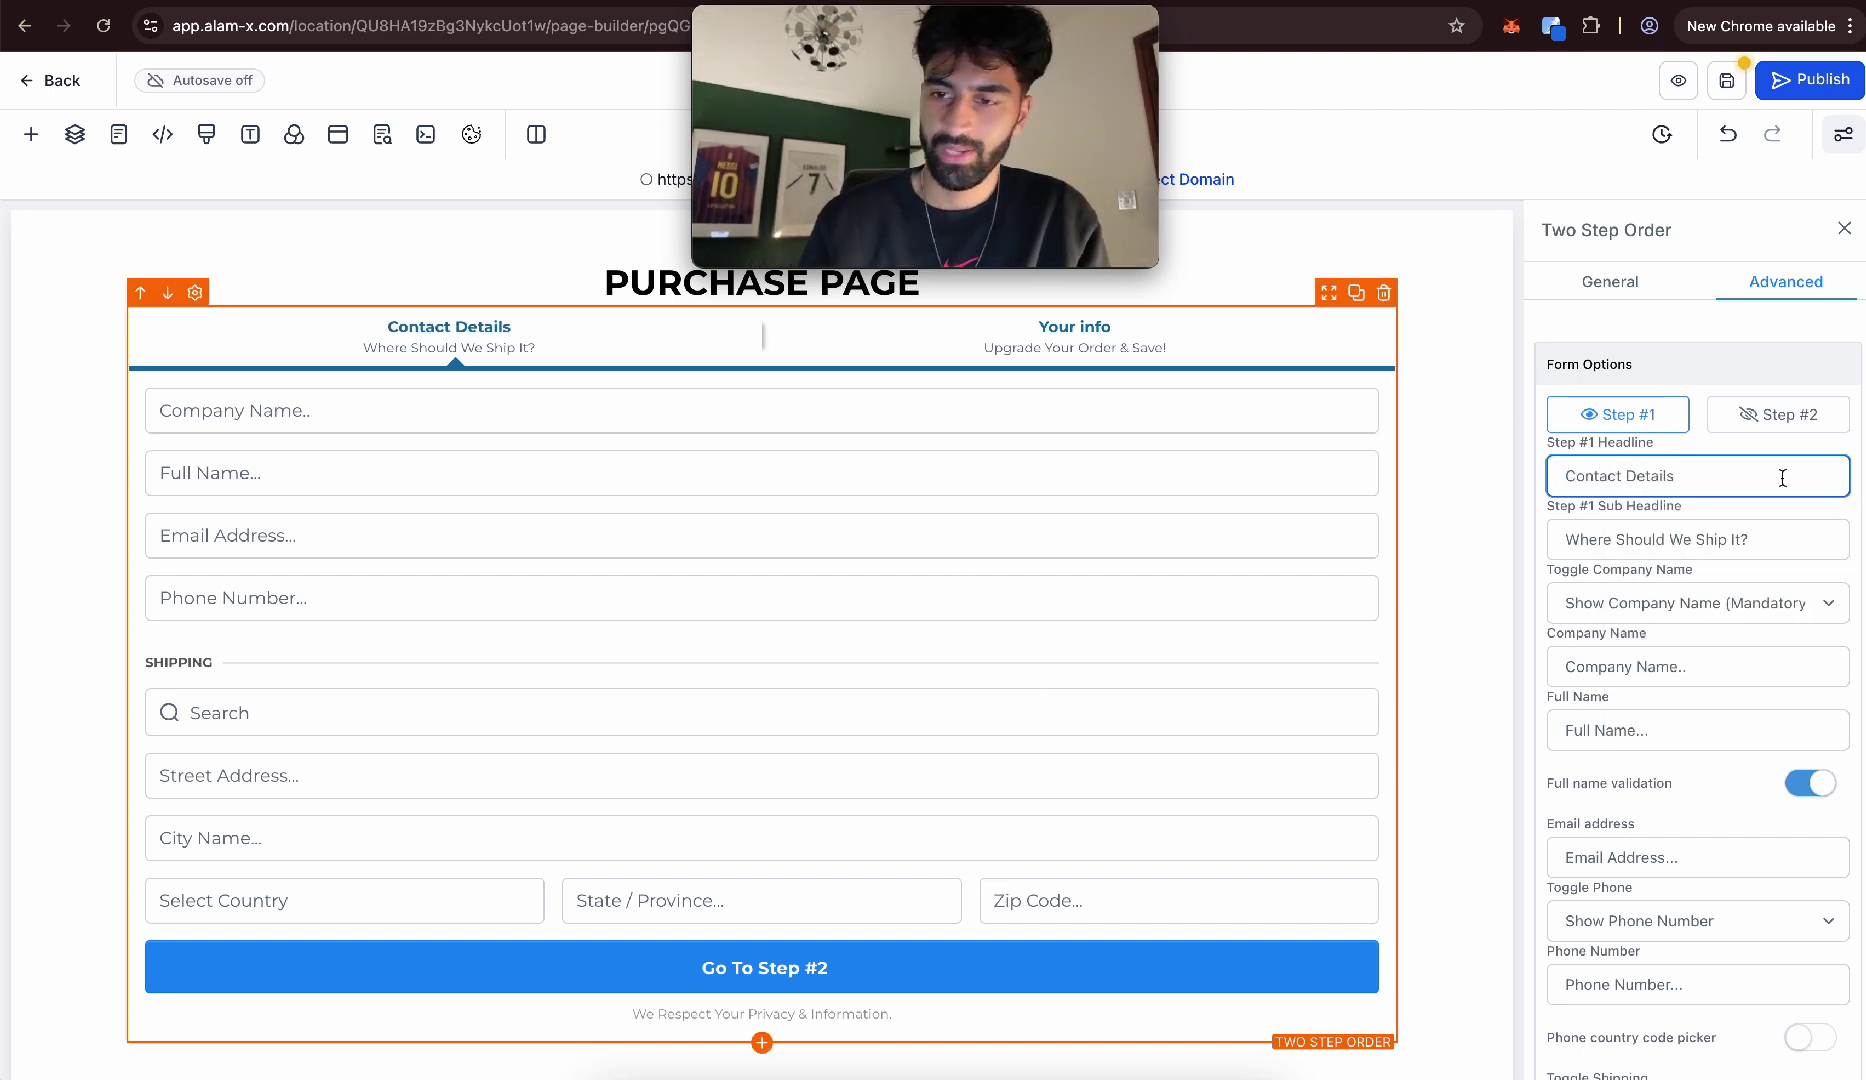
# Set the form's shipping toggle to hide the shipping section.
pyautogui.scroll(-4, 1770, 596)
pyautogui.scroll(-2, 1765, 591)
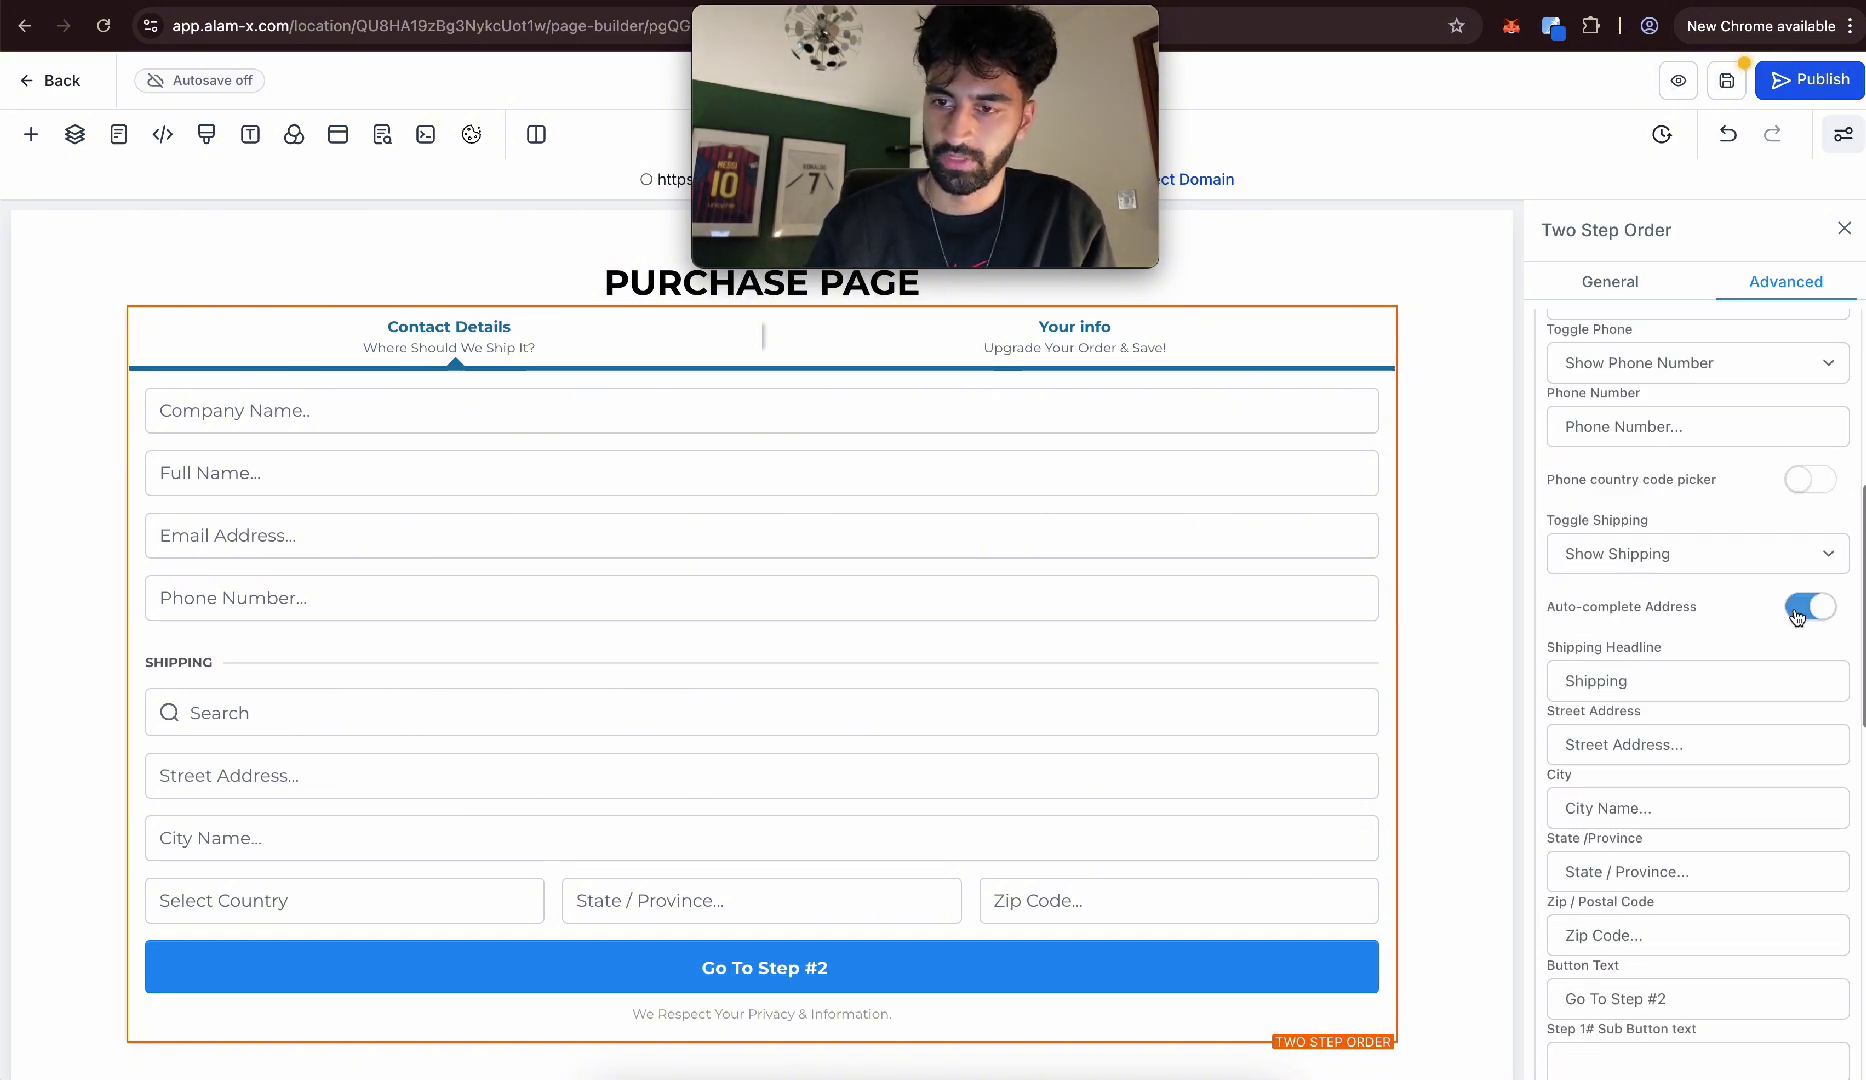
pyautogui.click(1752, 550)
pyautogui.click(1660, 585)
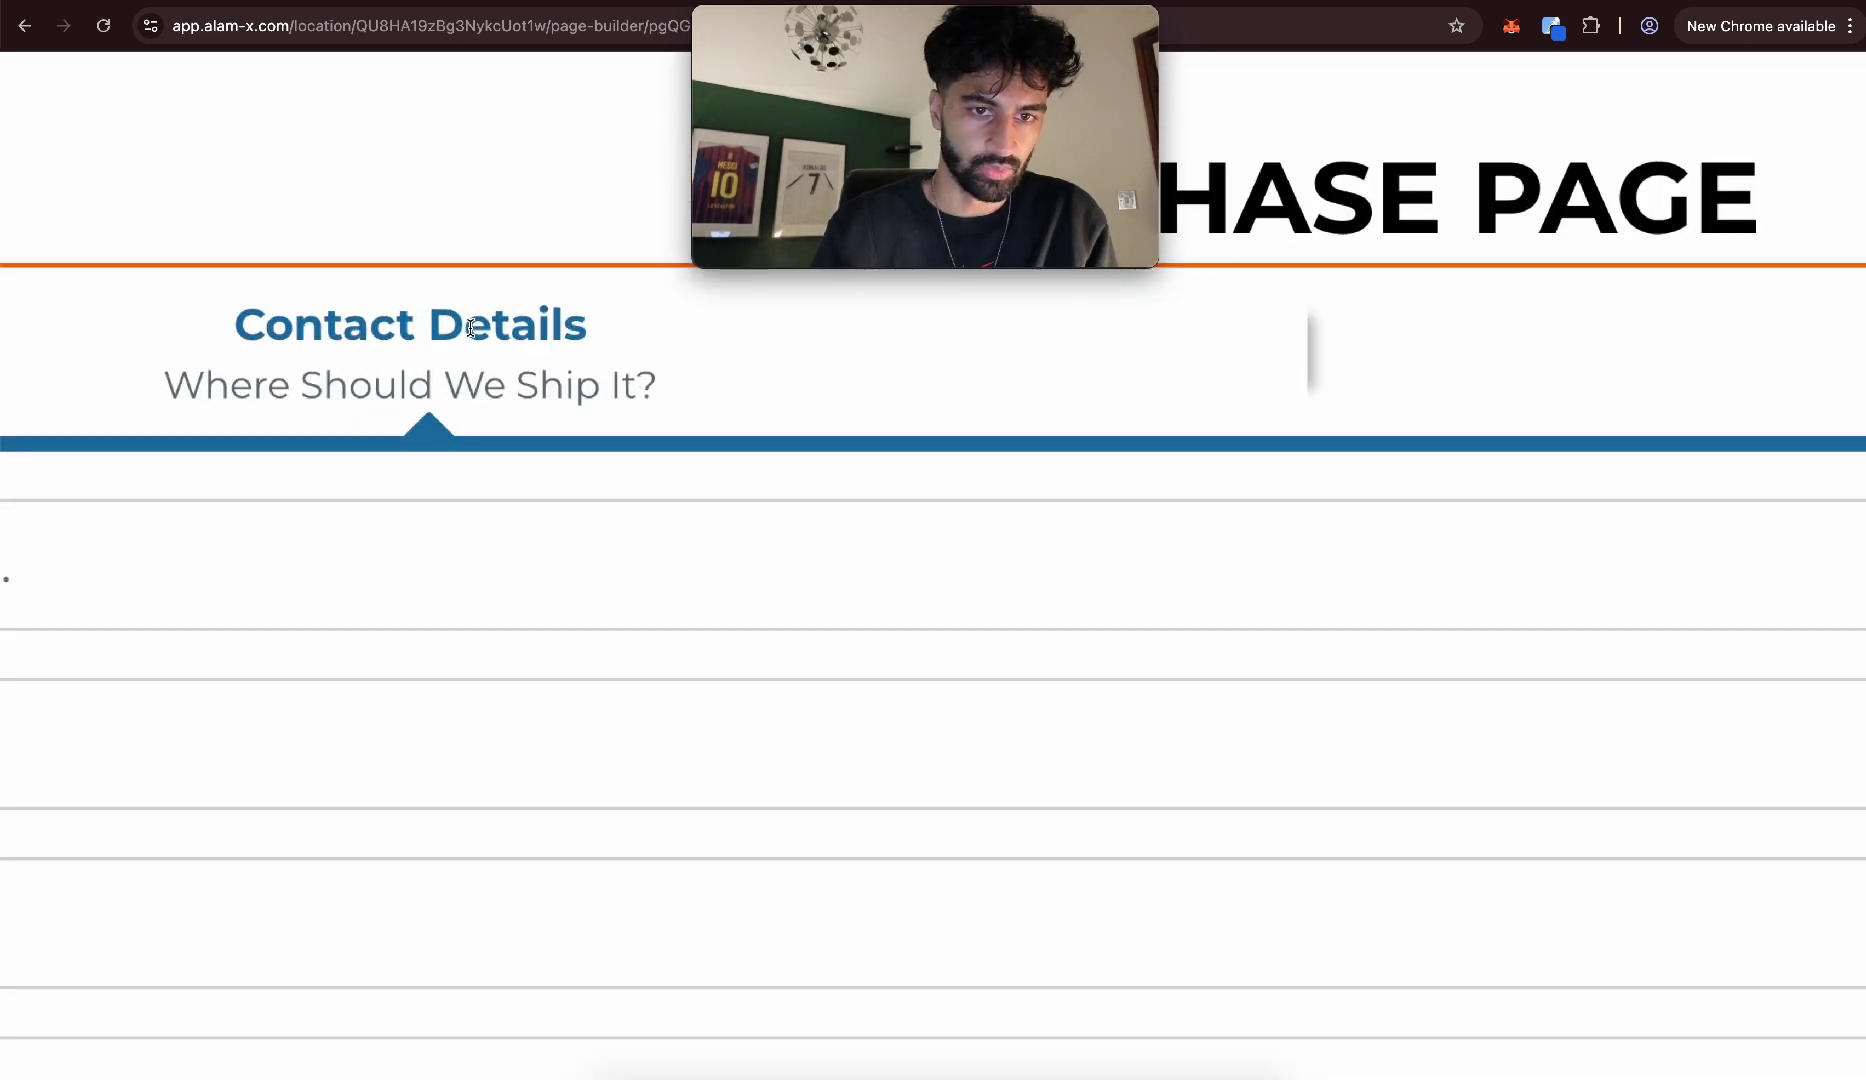
# Change the Step #1 subheadline to 'Fill Out Details Below'.
pyautogui.scroll(5, 1799, 488)
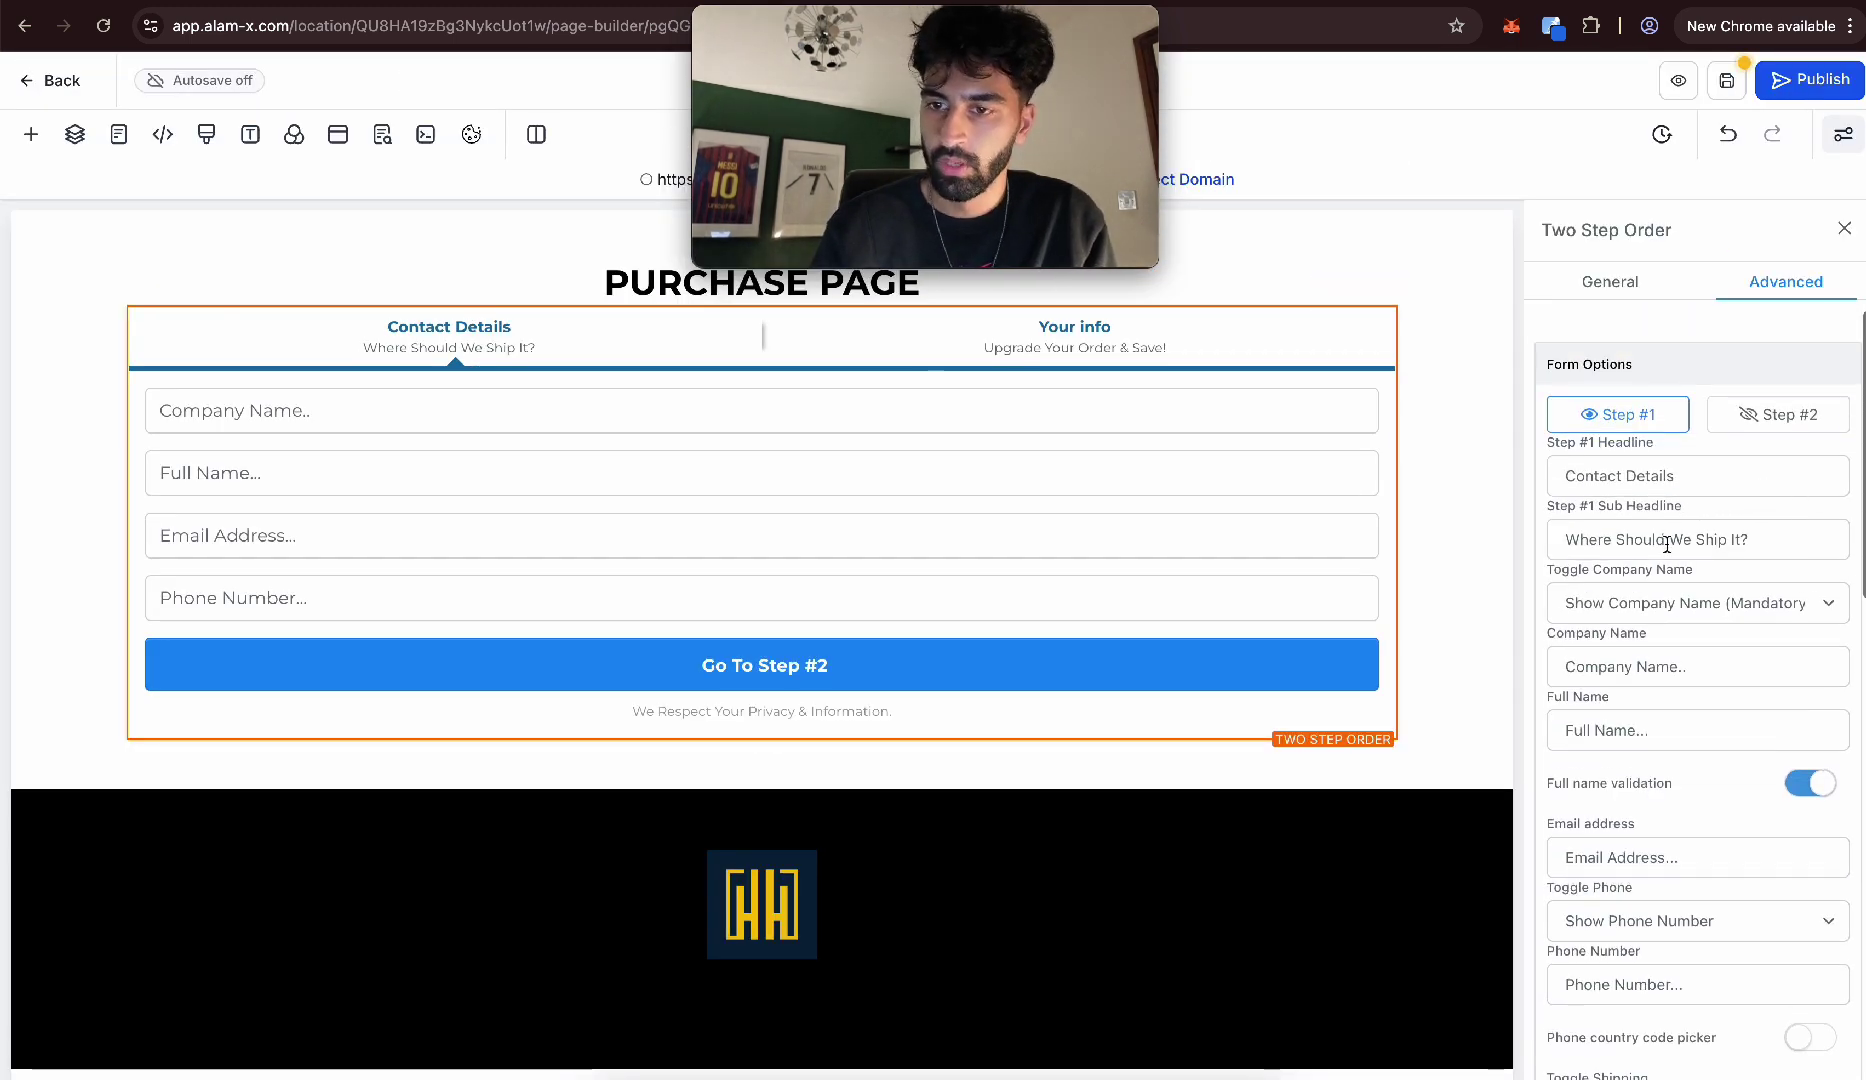
pyautogui.tripleClick(1603, 544)
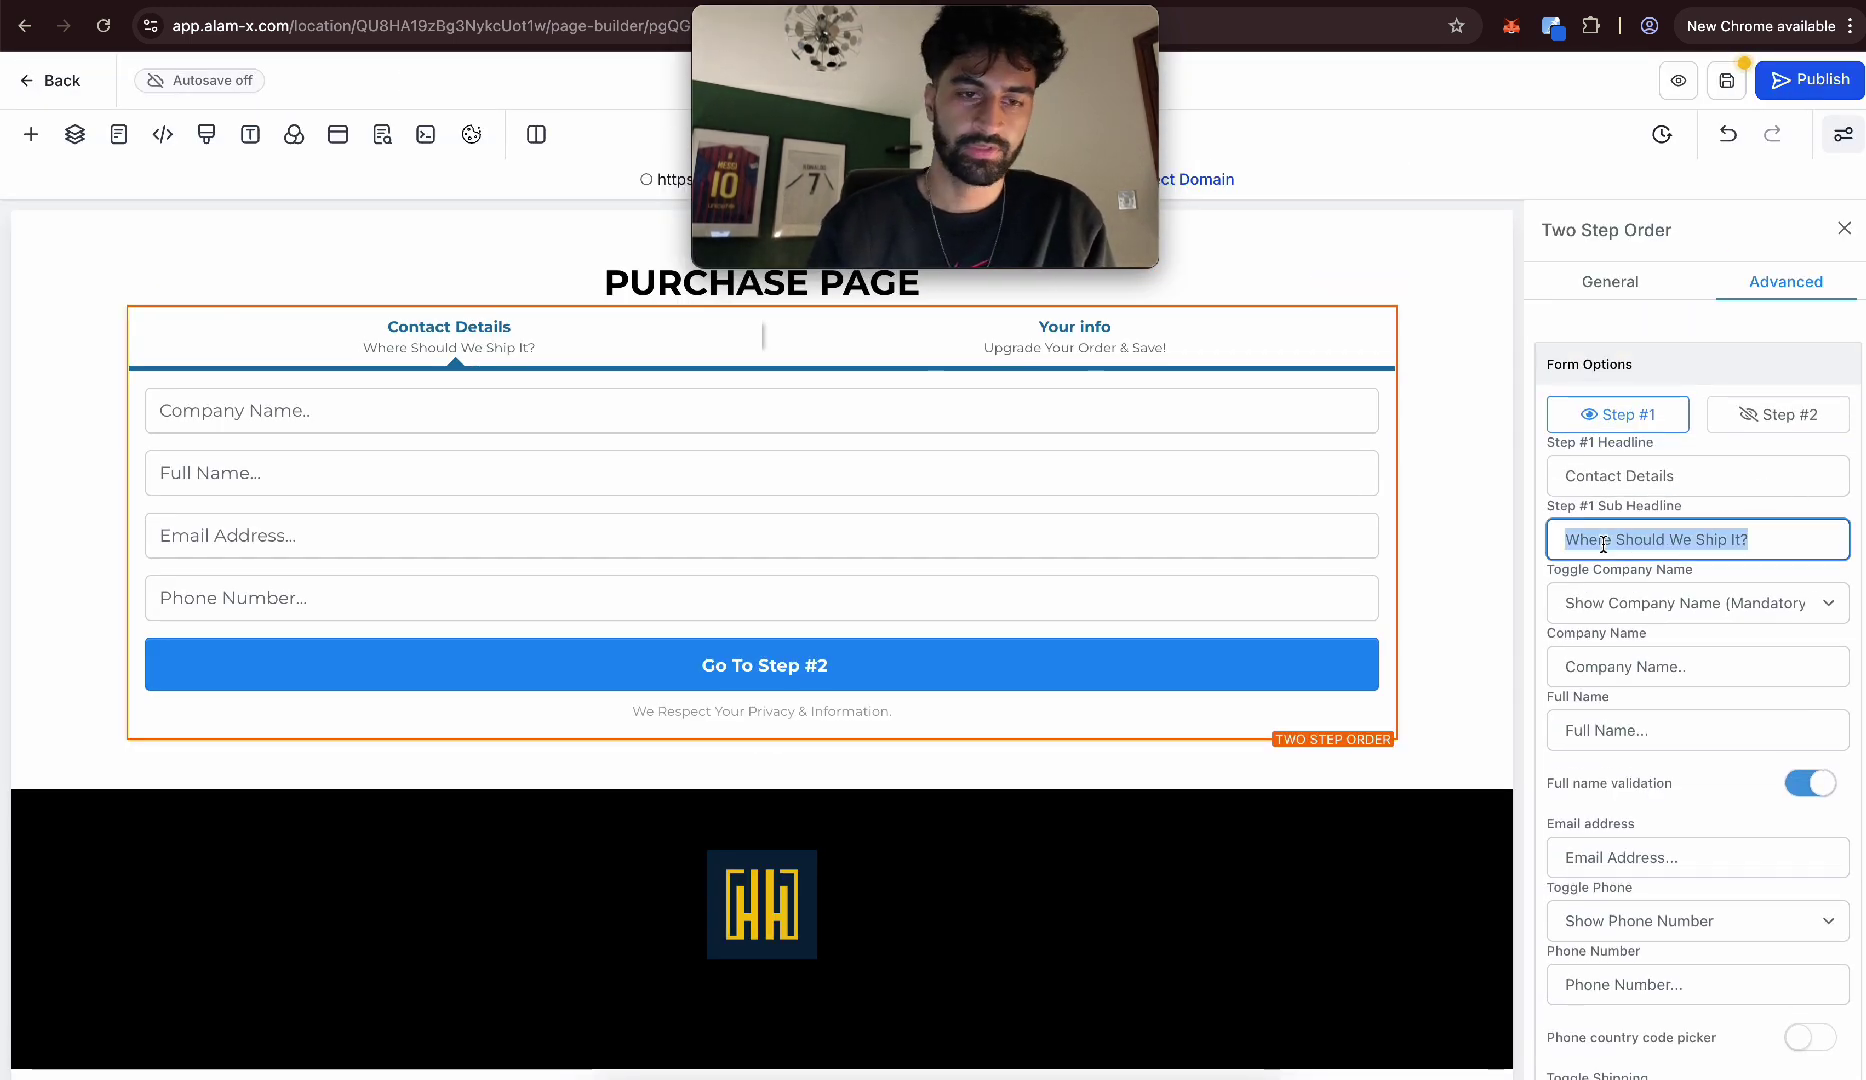
pyautogui.write('Fill O')
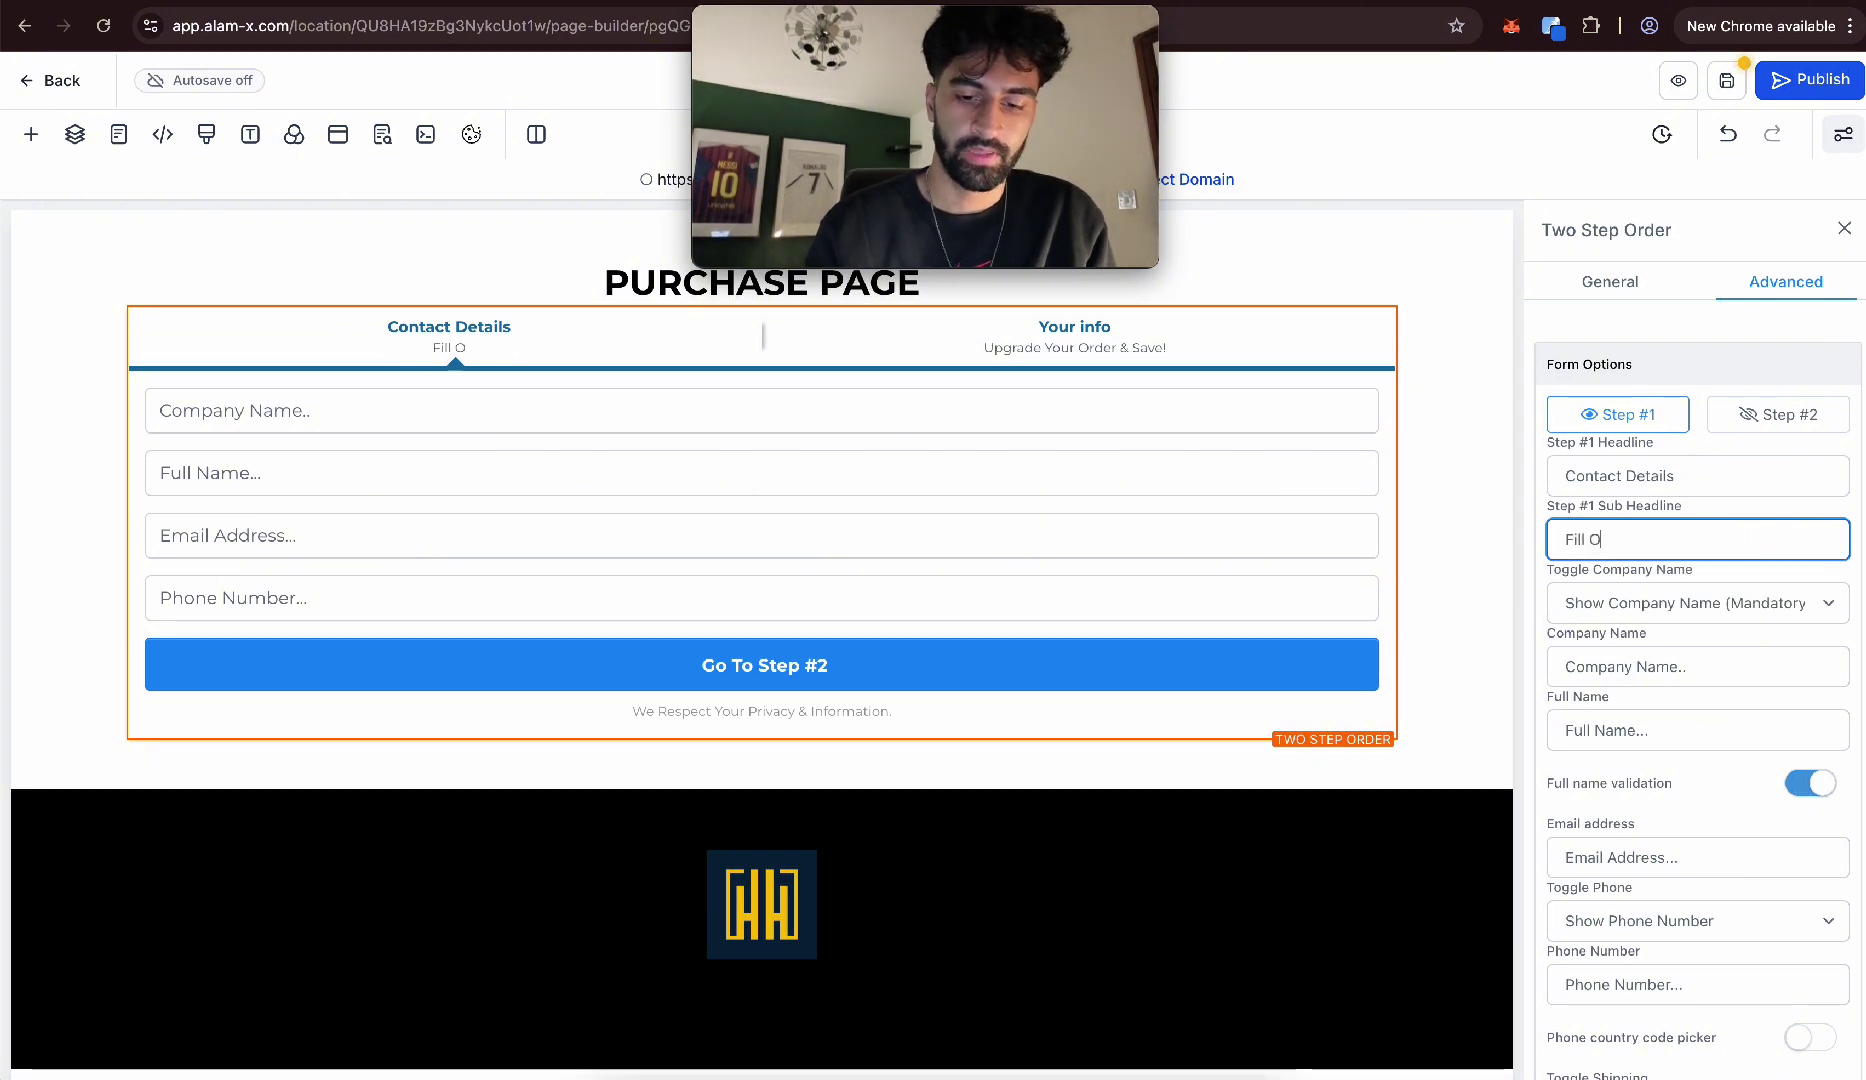
pyautogui.write('ut Details B')
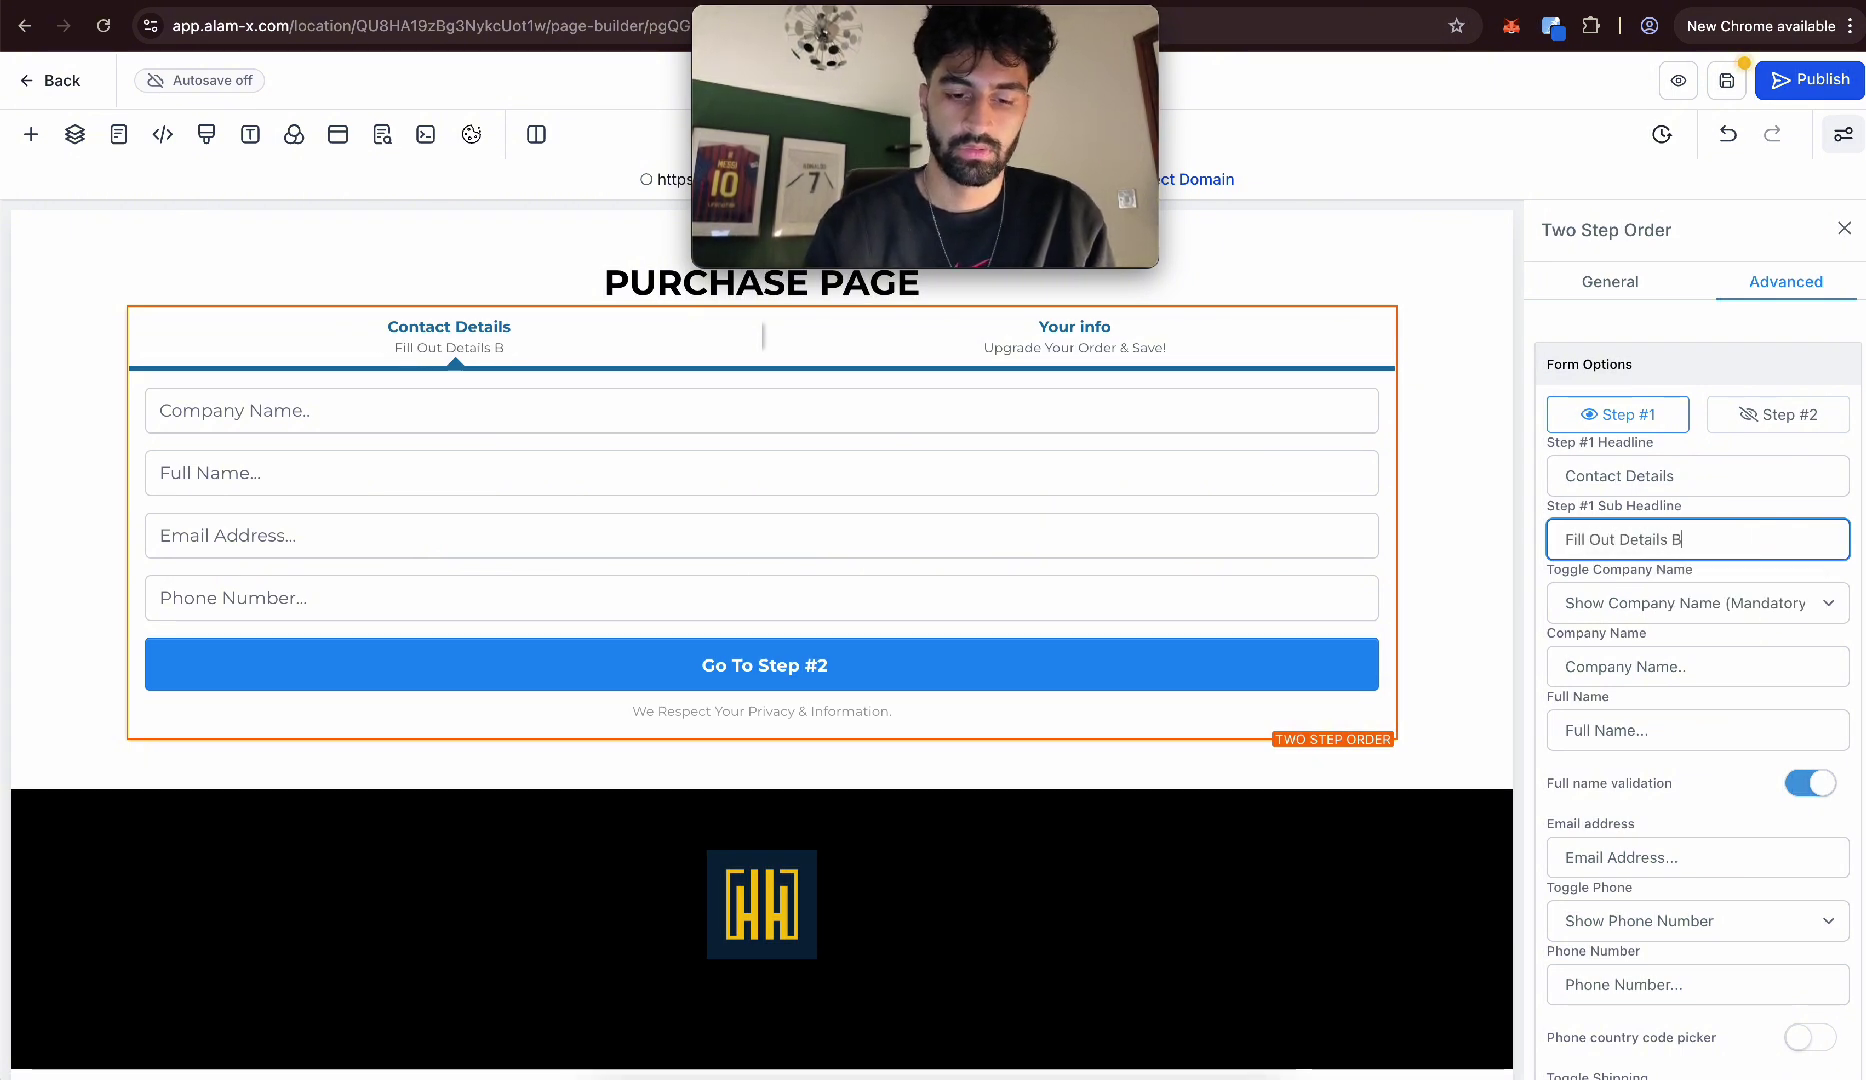
pyautogui.write('elow')
pyautogui.click(1752, 383)
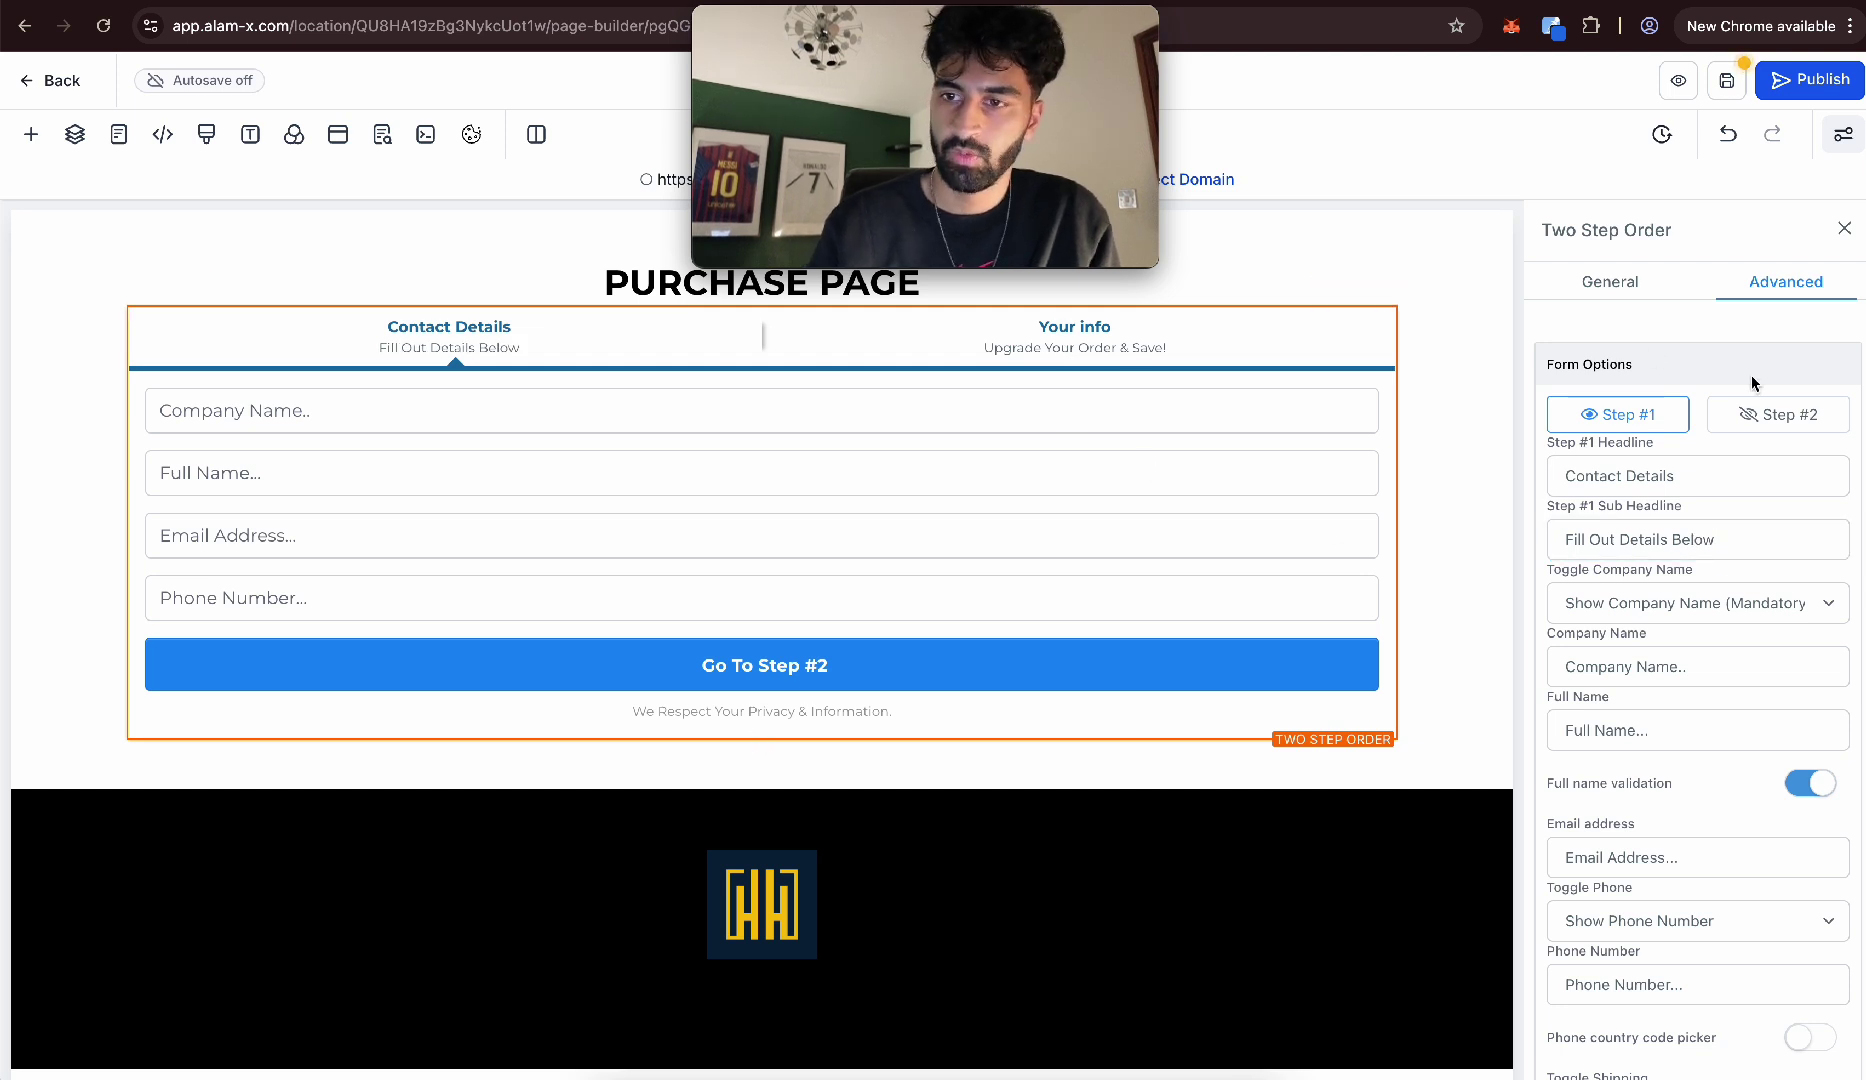
pyautogui.scroll(-1, 1728, 576)
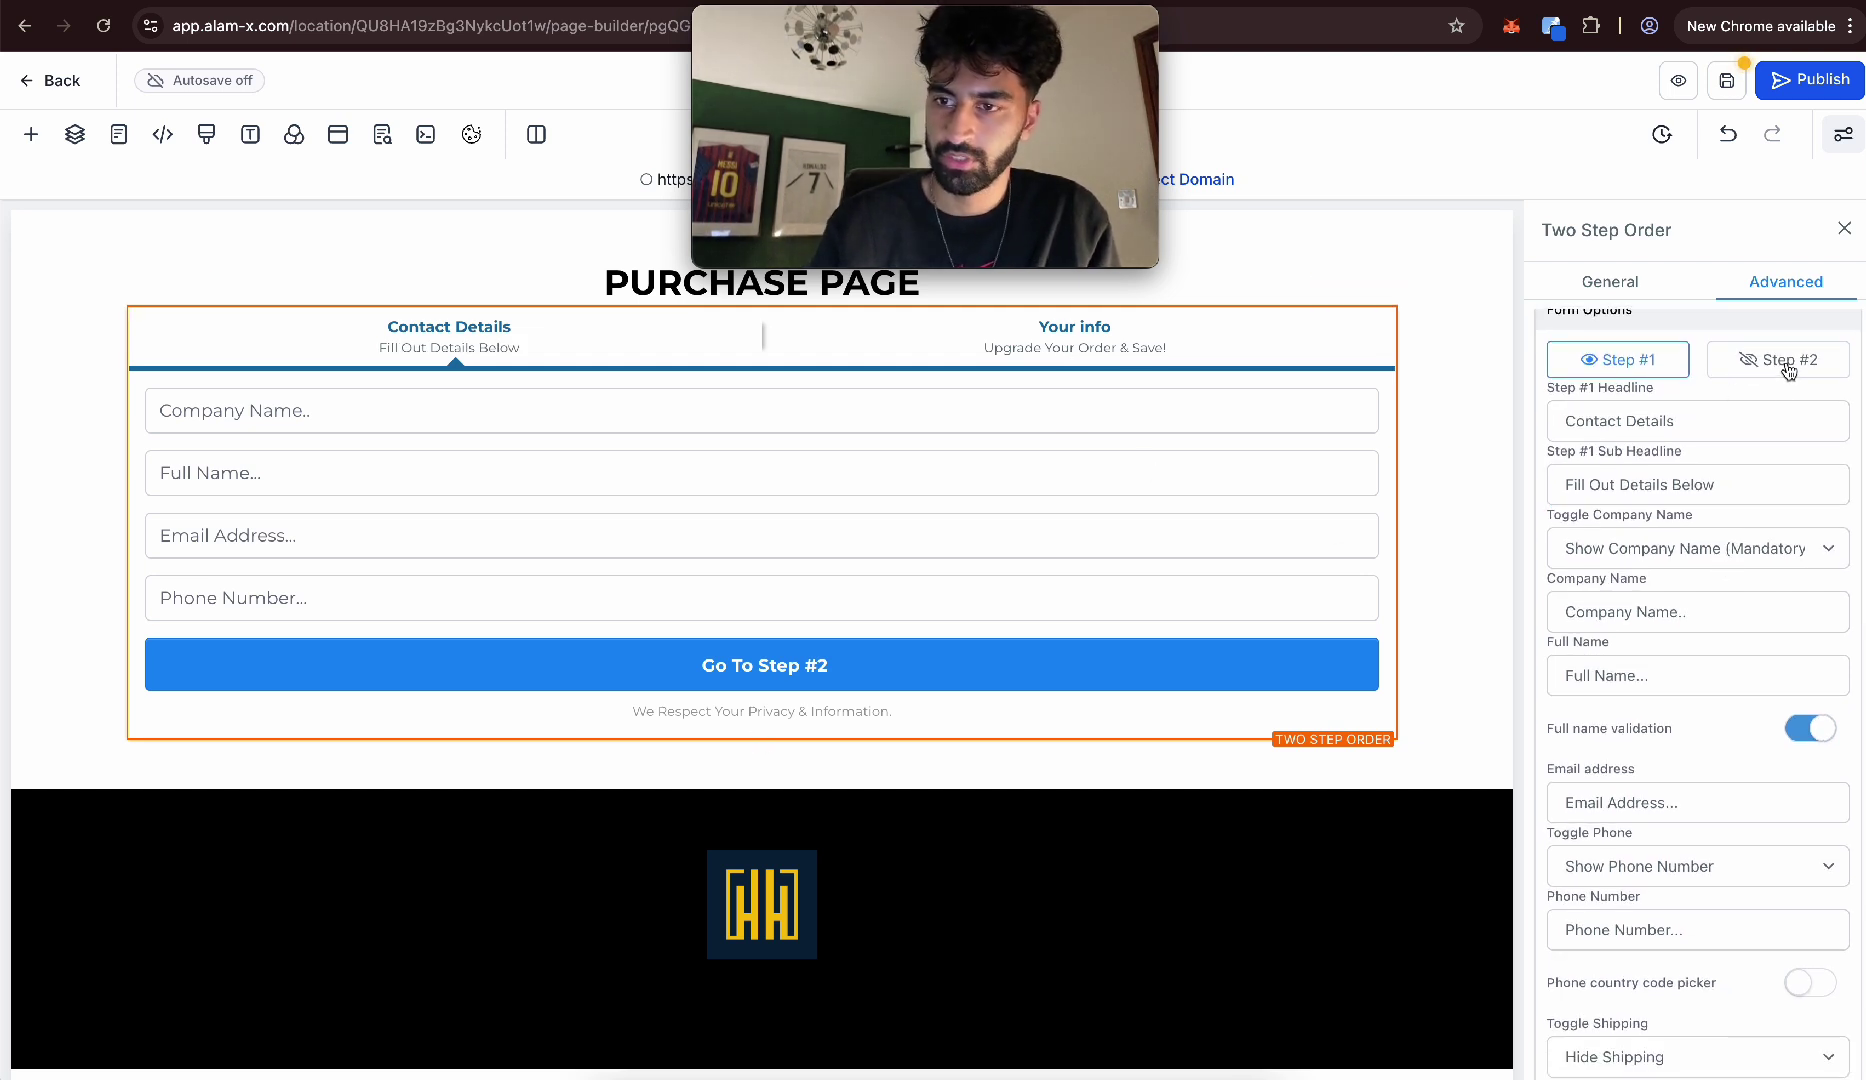
# Change the Step #2 headline to 'Purchase Here', fixing a typo.
pyautogui.click(1789, 369)
pyautogui.tripleClick(1663, 421)
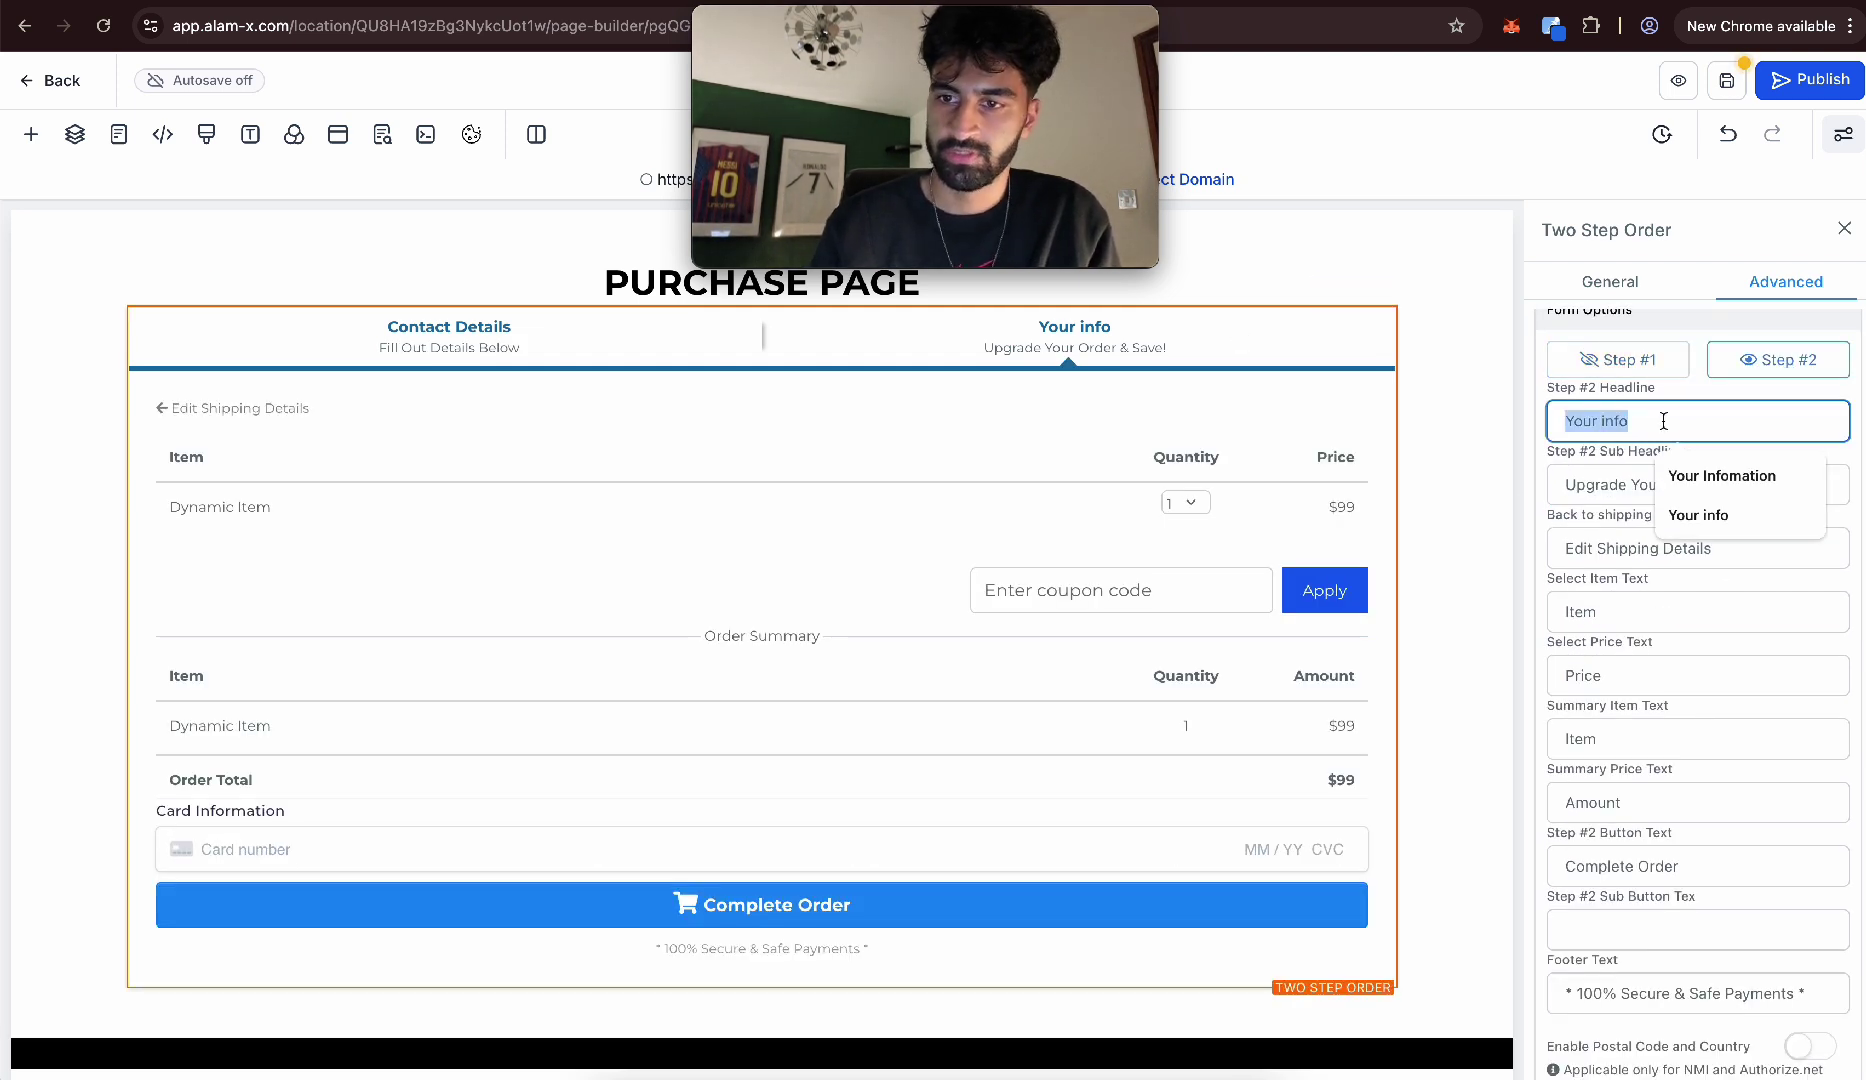
pyautogui.write('Purchase H')
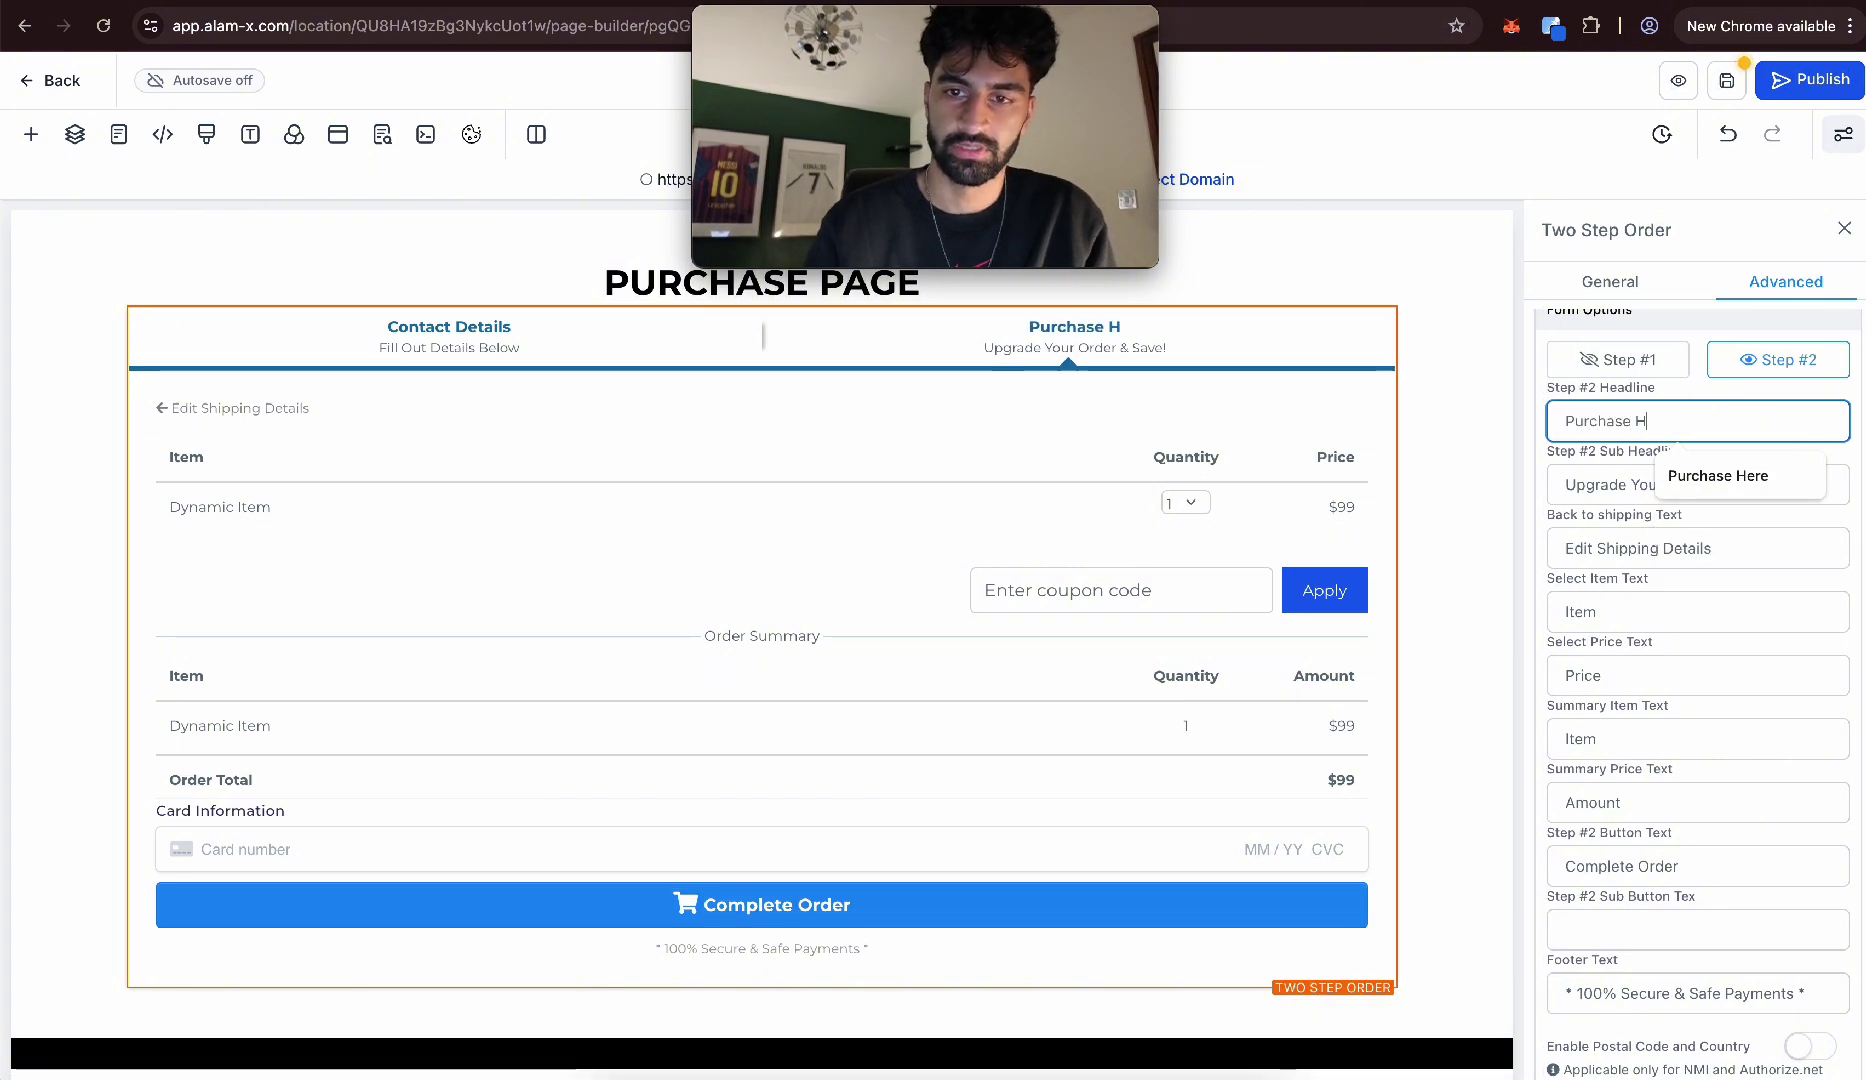
pyautogui.write('erte')
pyautogui.press('BackSpace')
pyautogui.write('ere')
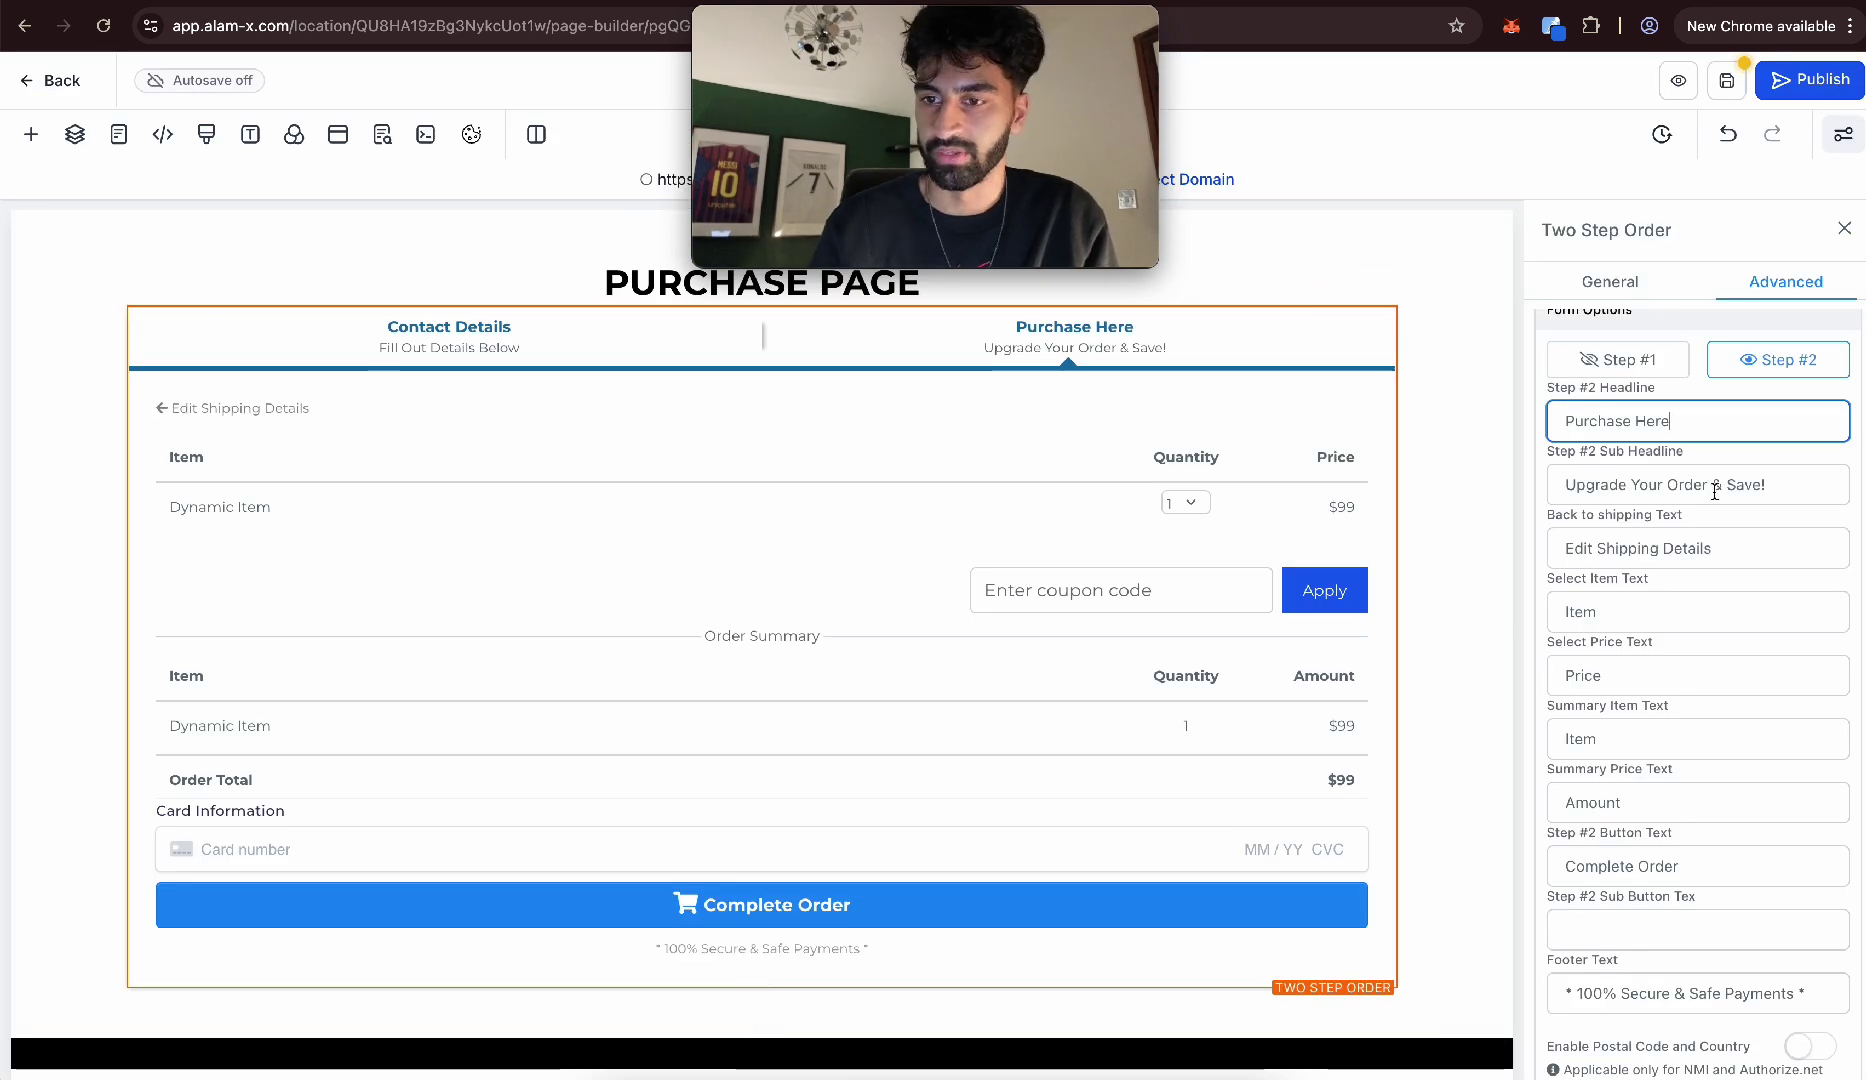
# Set the back link text to 'Go Back' and start the subheadline 'Enter Details'.
pyautogui.tripleClick(1669, 543)
pyautogui.write('Go')
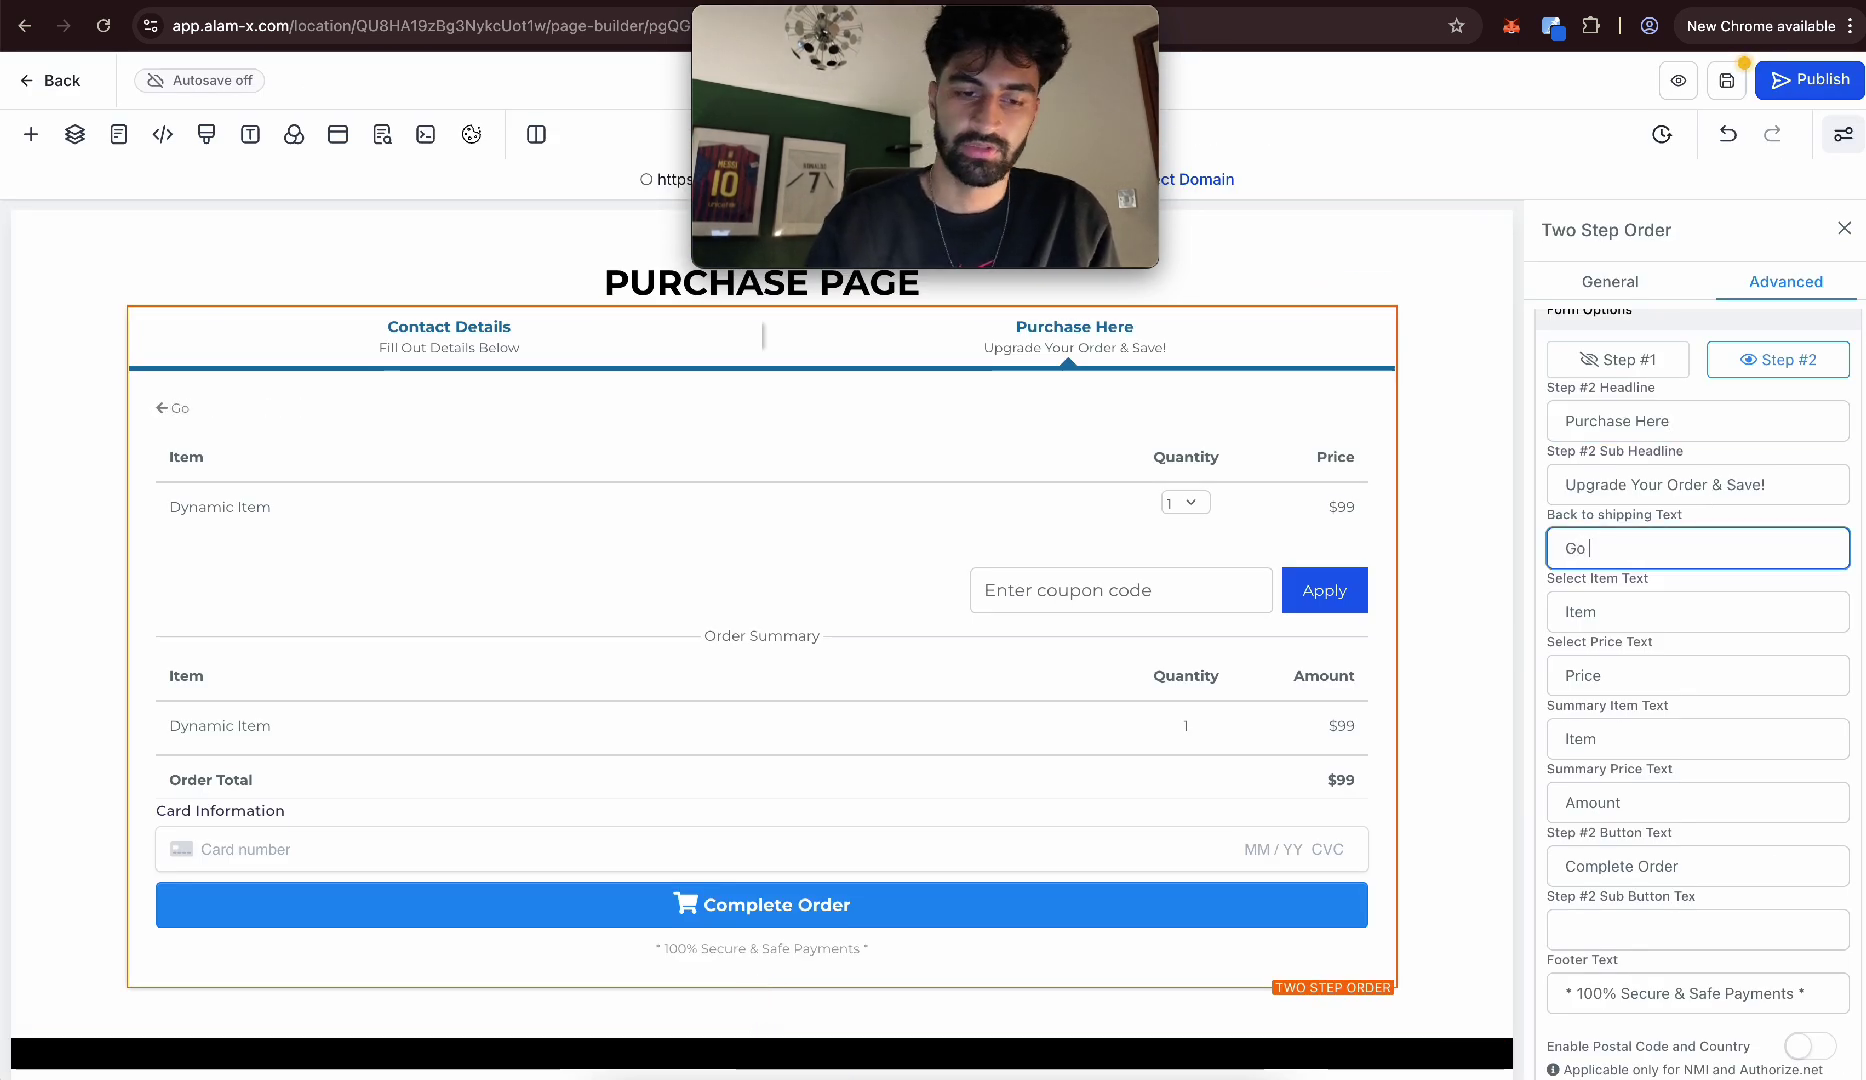
pyautogui.write(' Back')
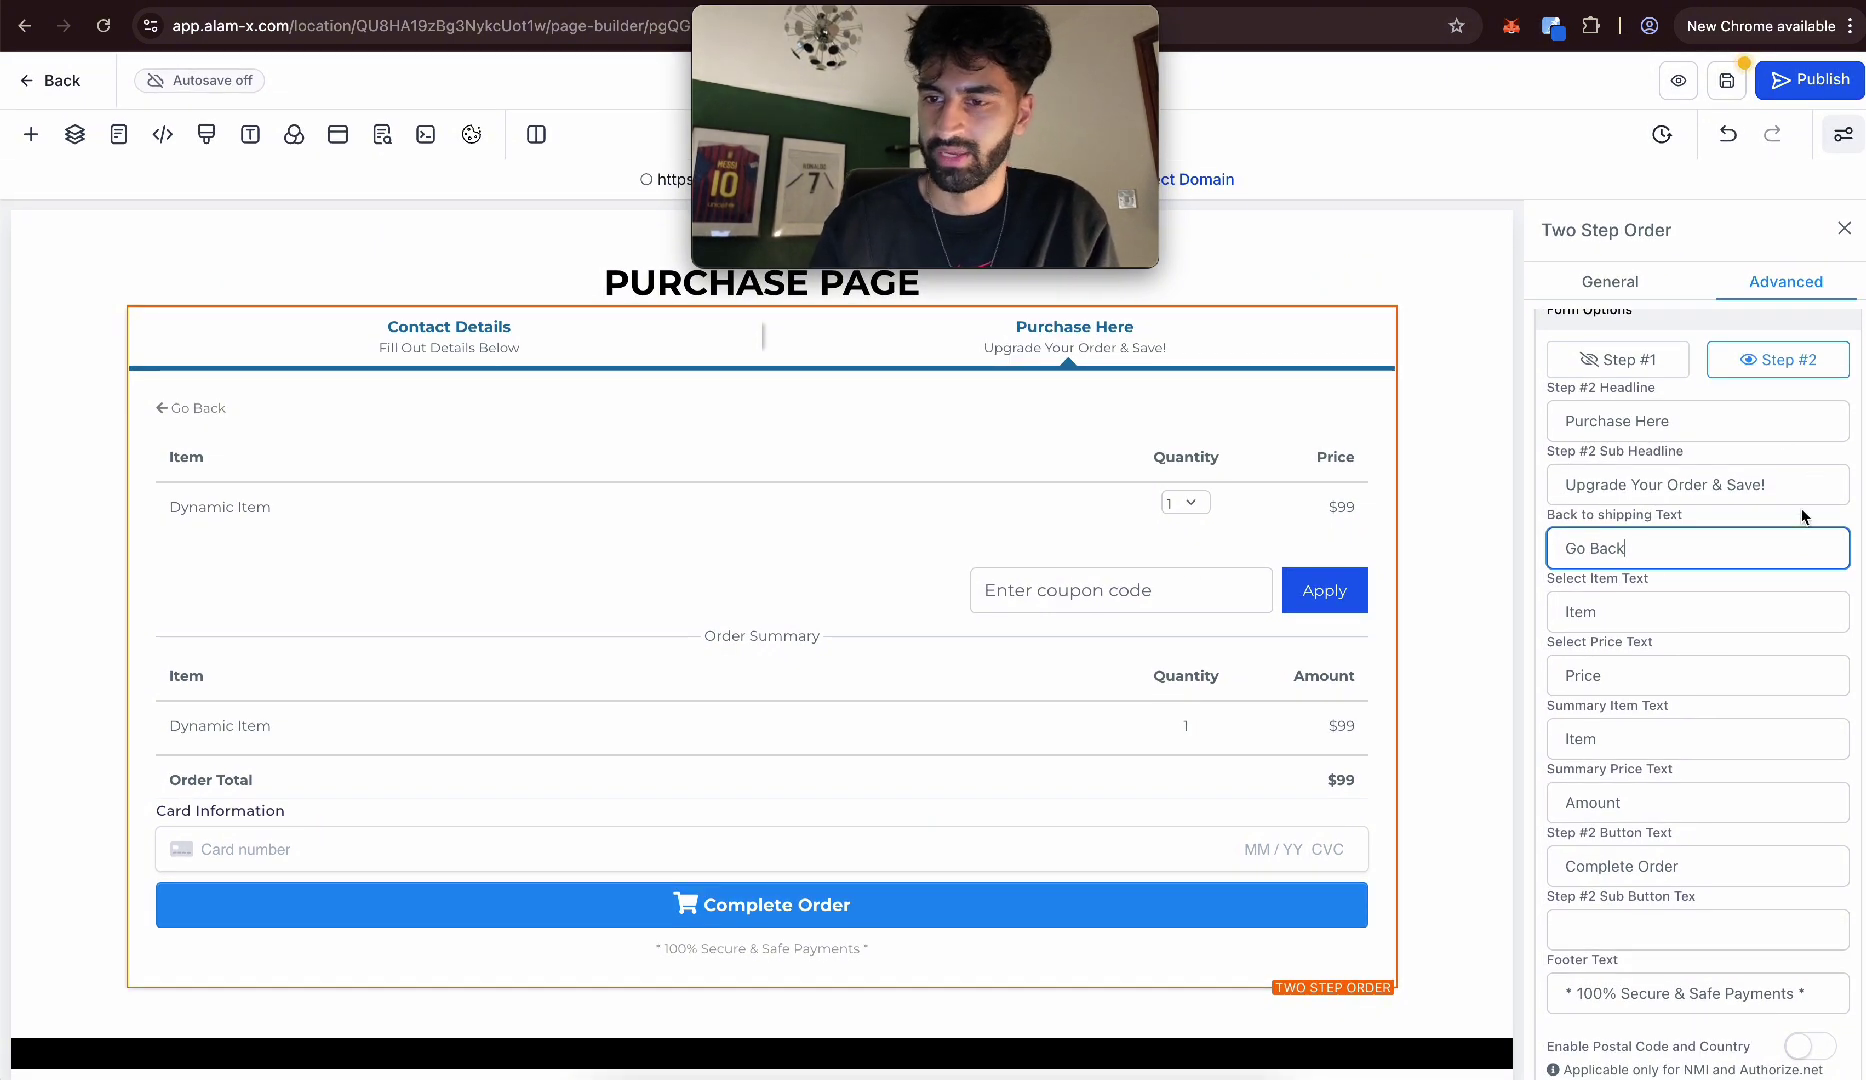
pyautogui.tripleClick(1778, 480)
pyautogui.write('Enter Detai')
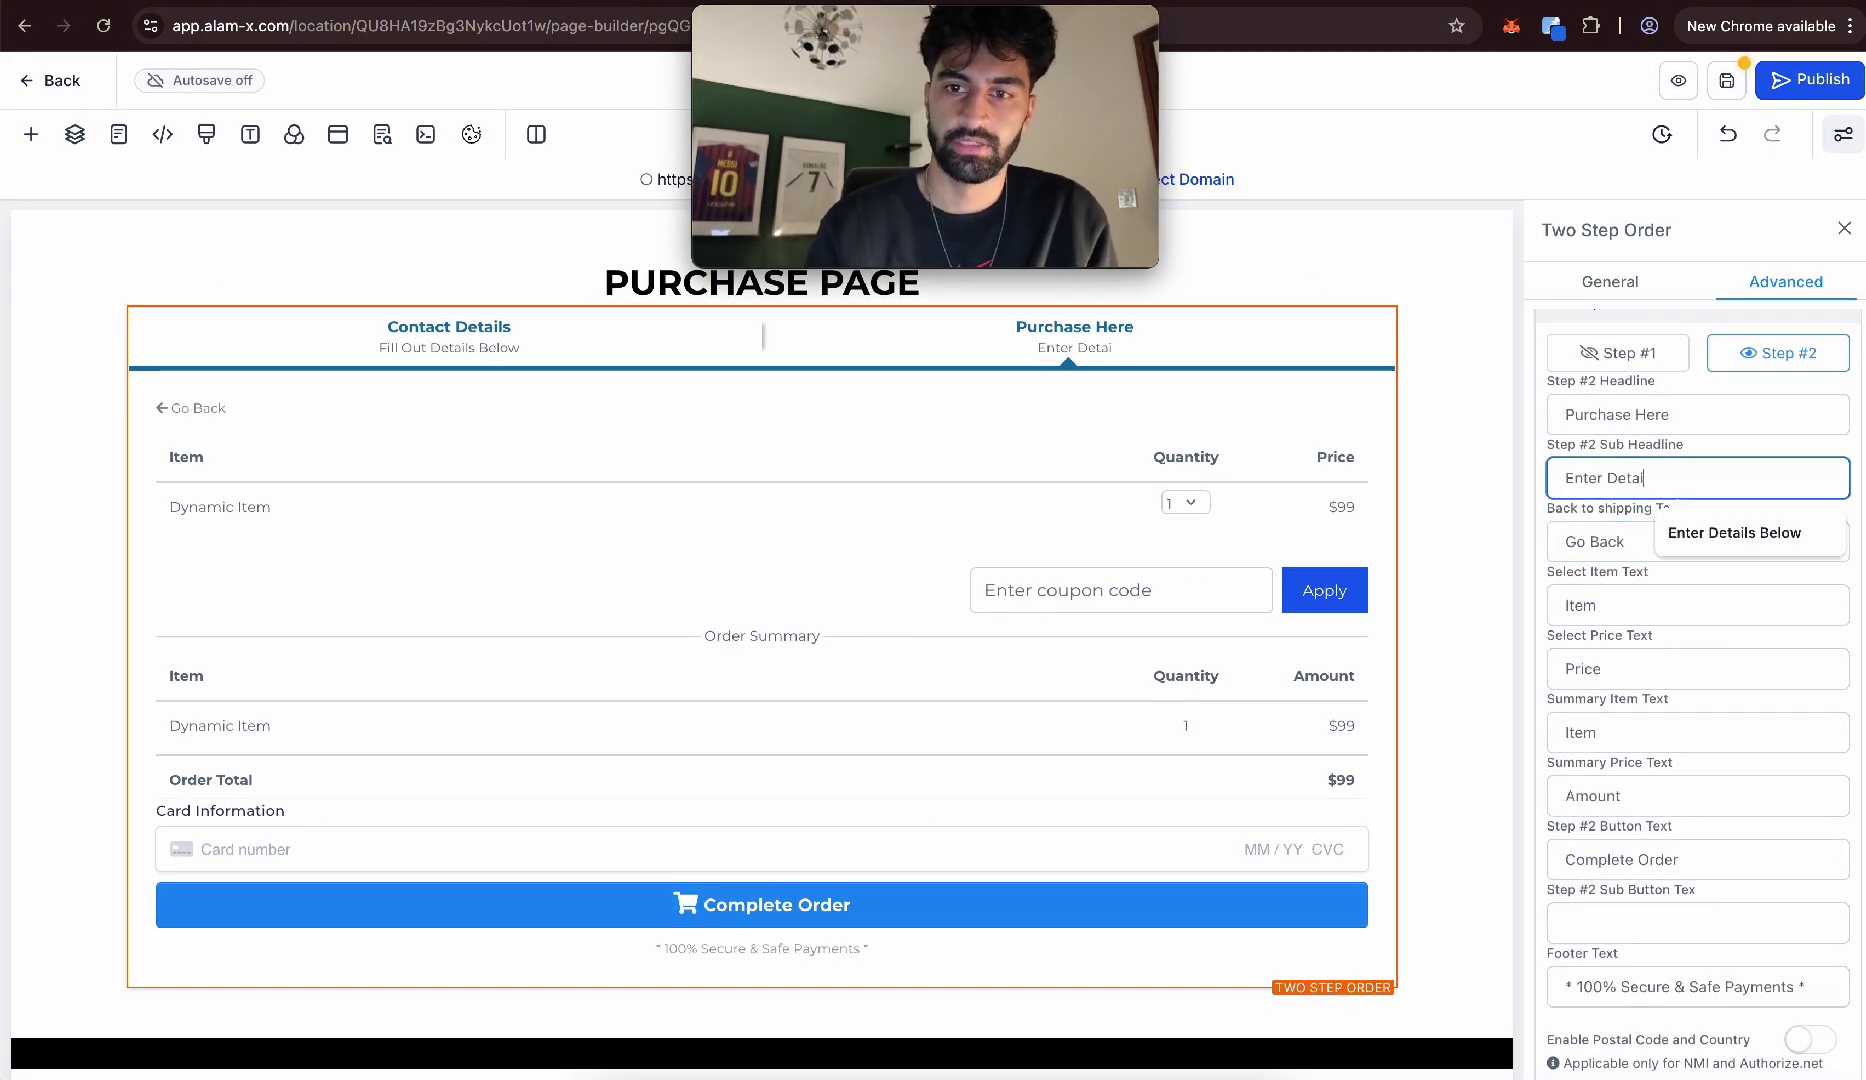
pyautogui.write('ld')
pyautogui.press('BackSpace')
# Finish the order step's subheadline as 'Enter Details'.
pyautogui.write('s')
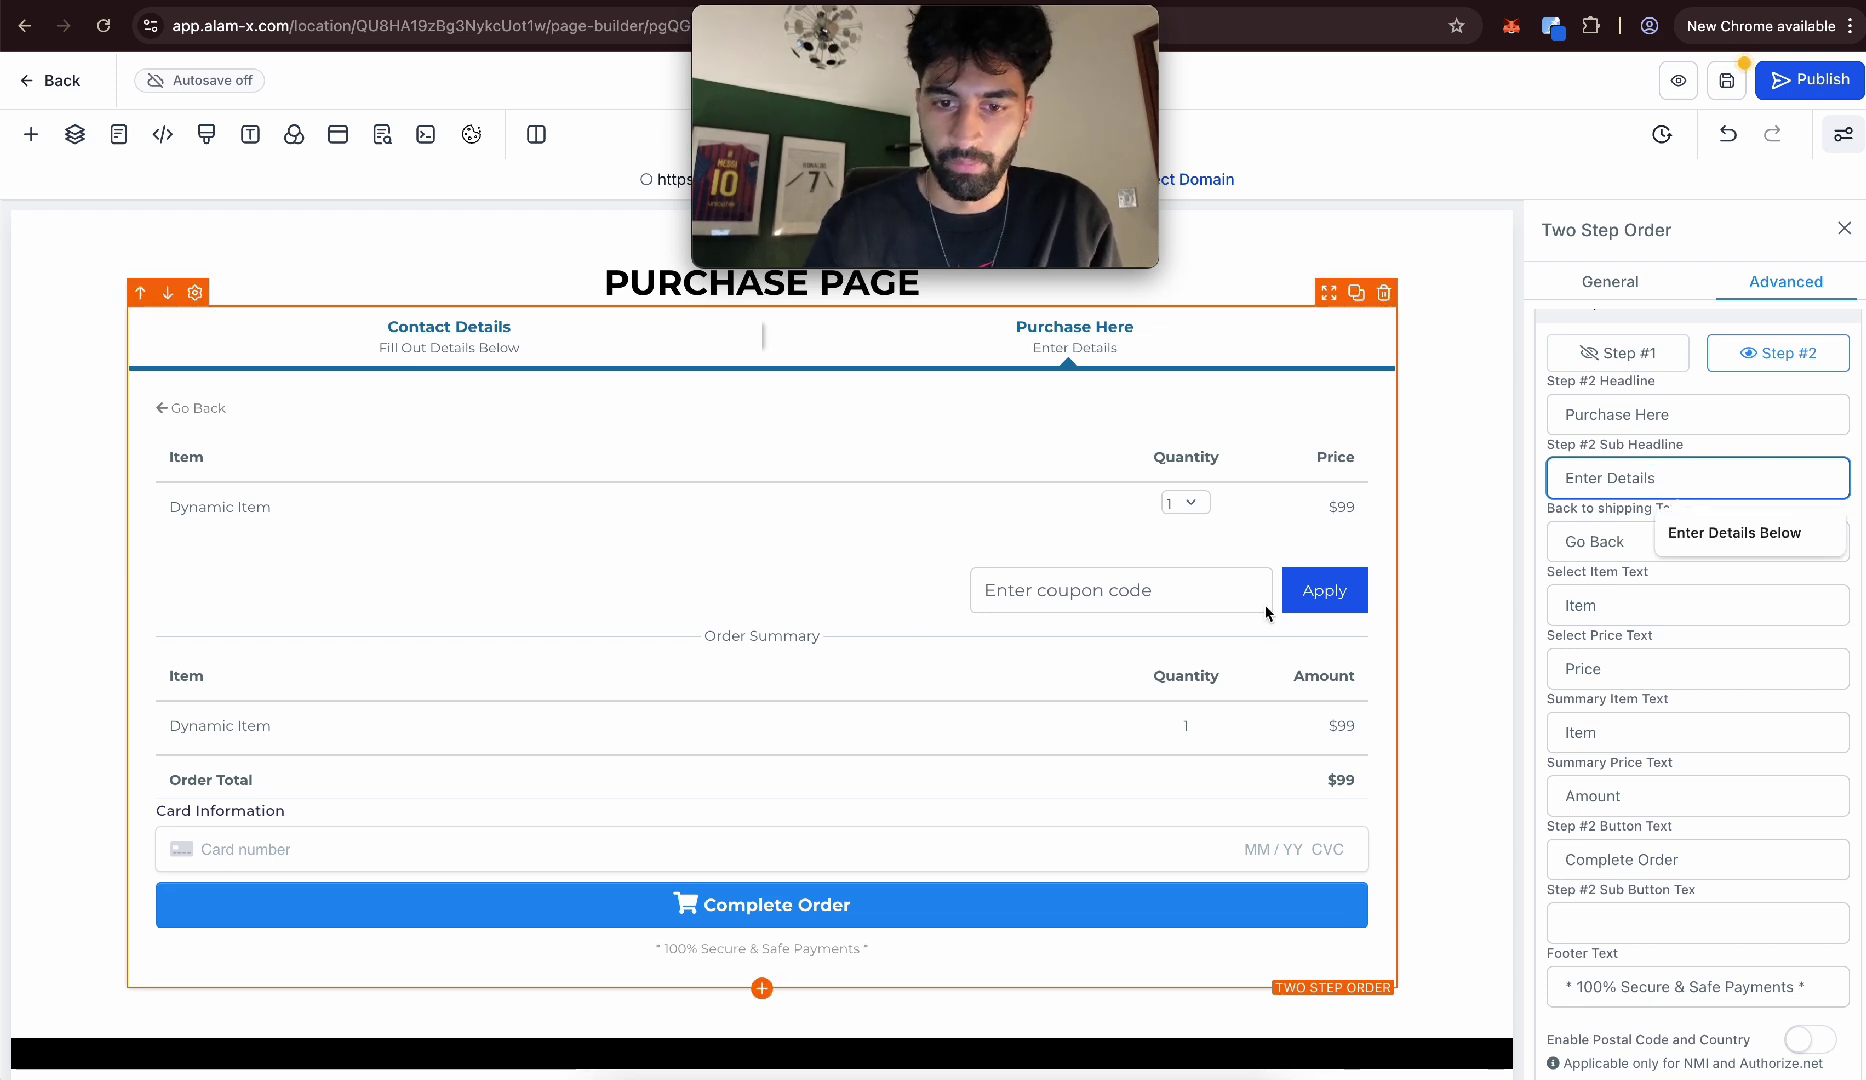
pyautogui.scroll(-8, 1668, 665)
pyautogui.scroll(-3, 1668, 660)
pyautogui.scroll(-2, 1700, 665)
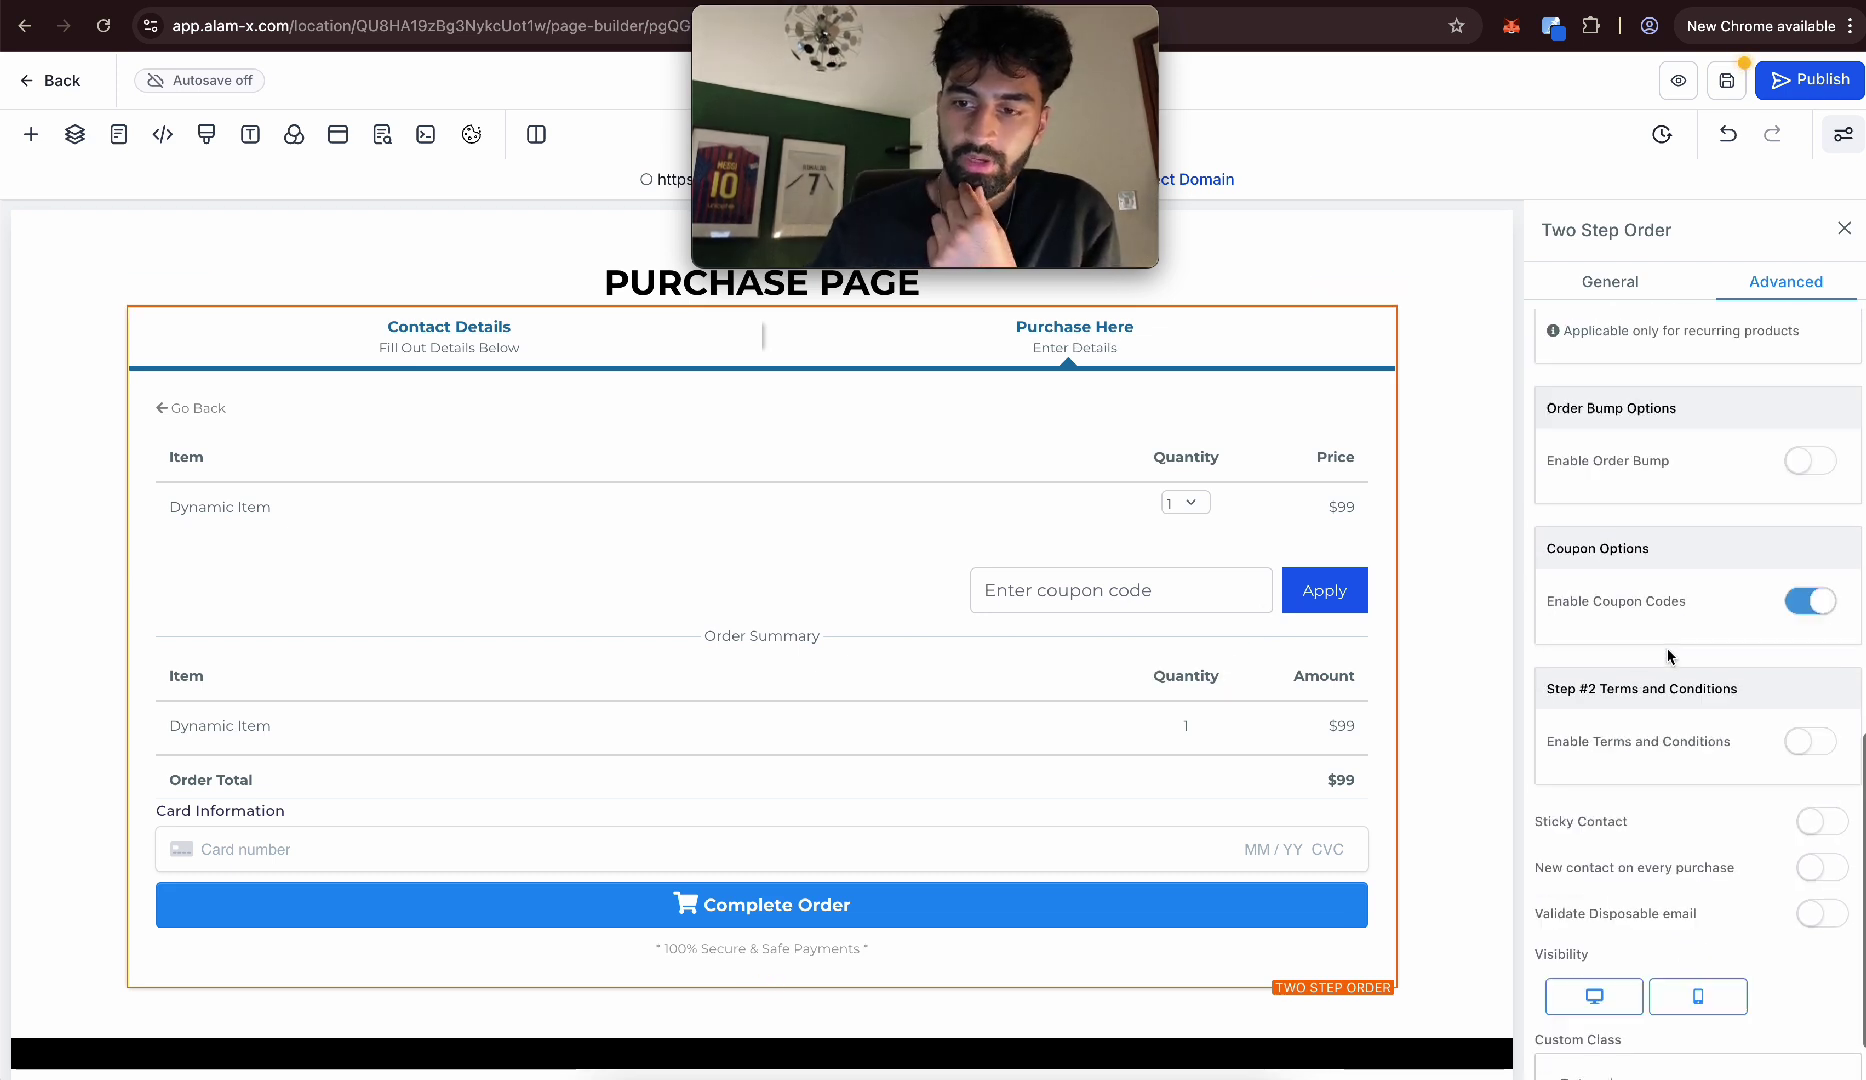
pyautogui.scroll(-1, 1780, 675)
# Add and then remove a terms and conditions checkbox on the checkout.
pyautogui.click(1812, 678)
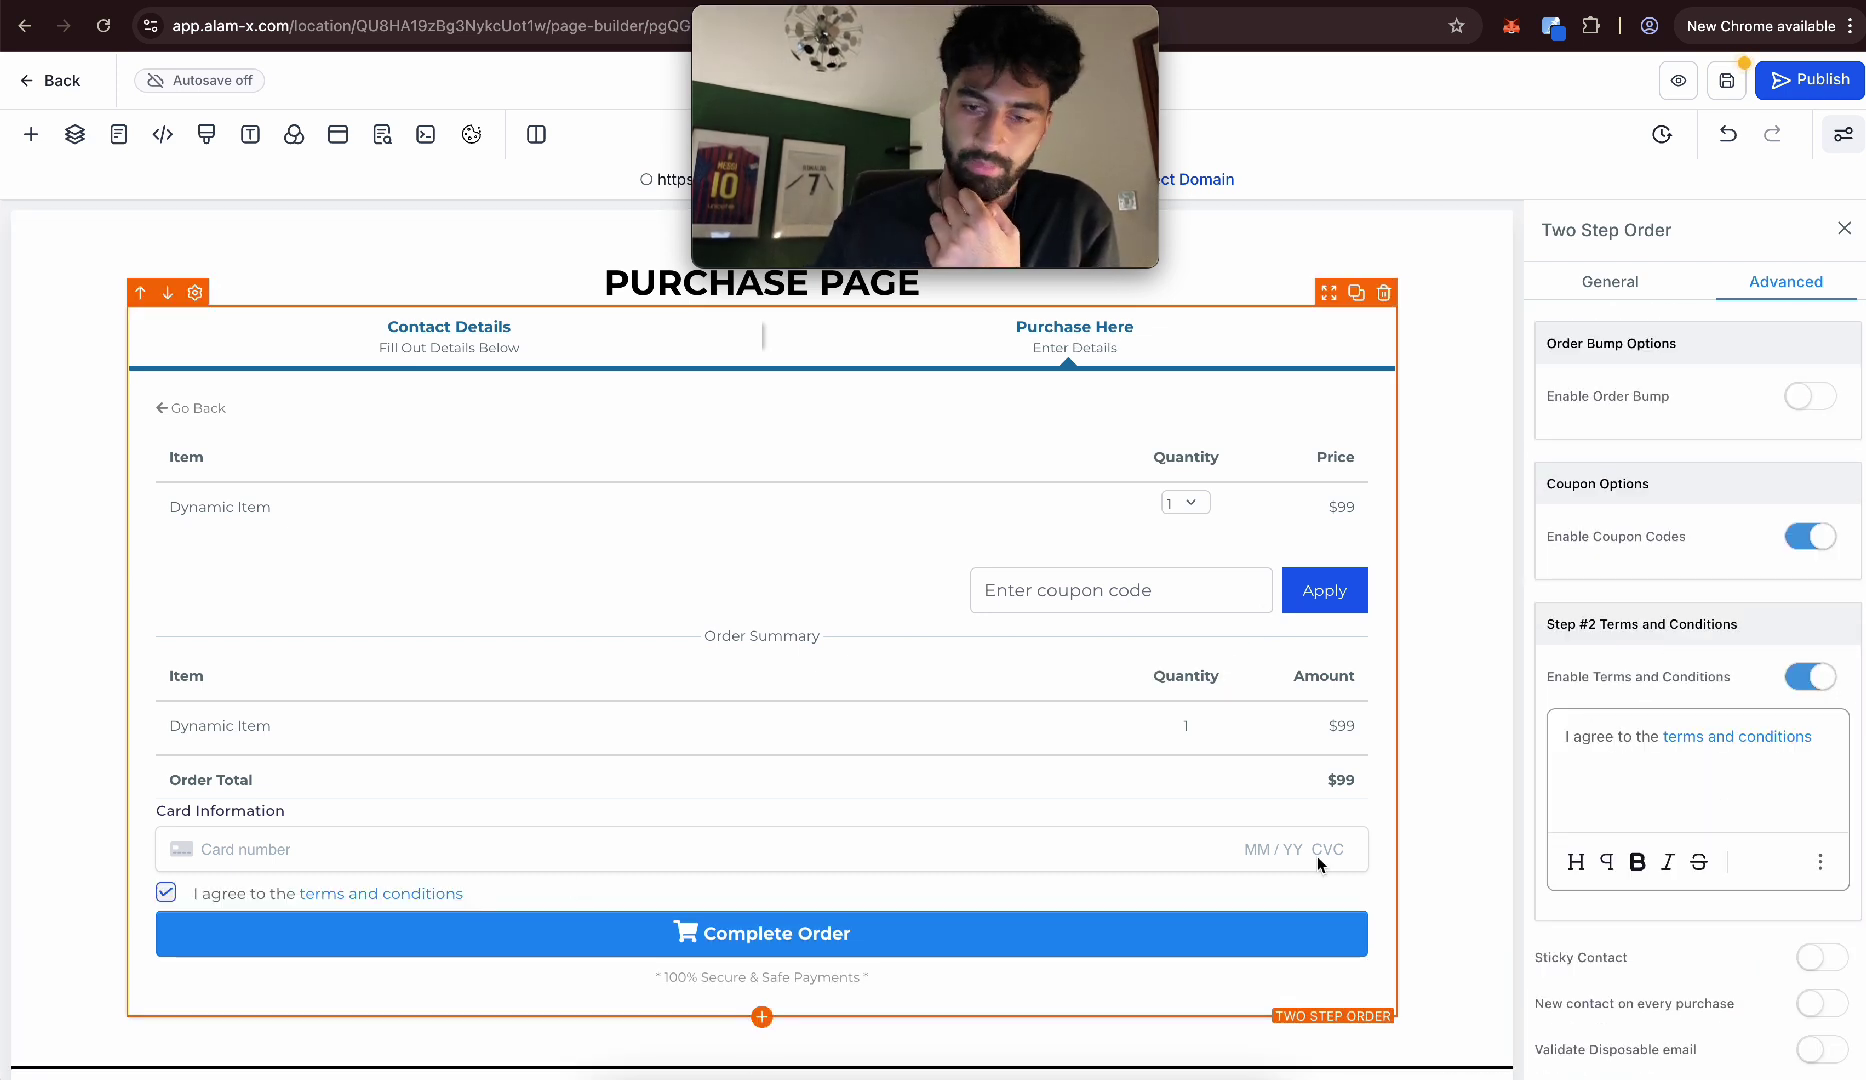
pyautogui.scroll(-1, 1665, 795)
pyautogui.scroll(-2, 1665, 795)
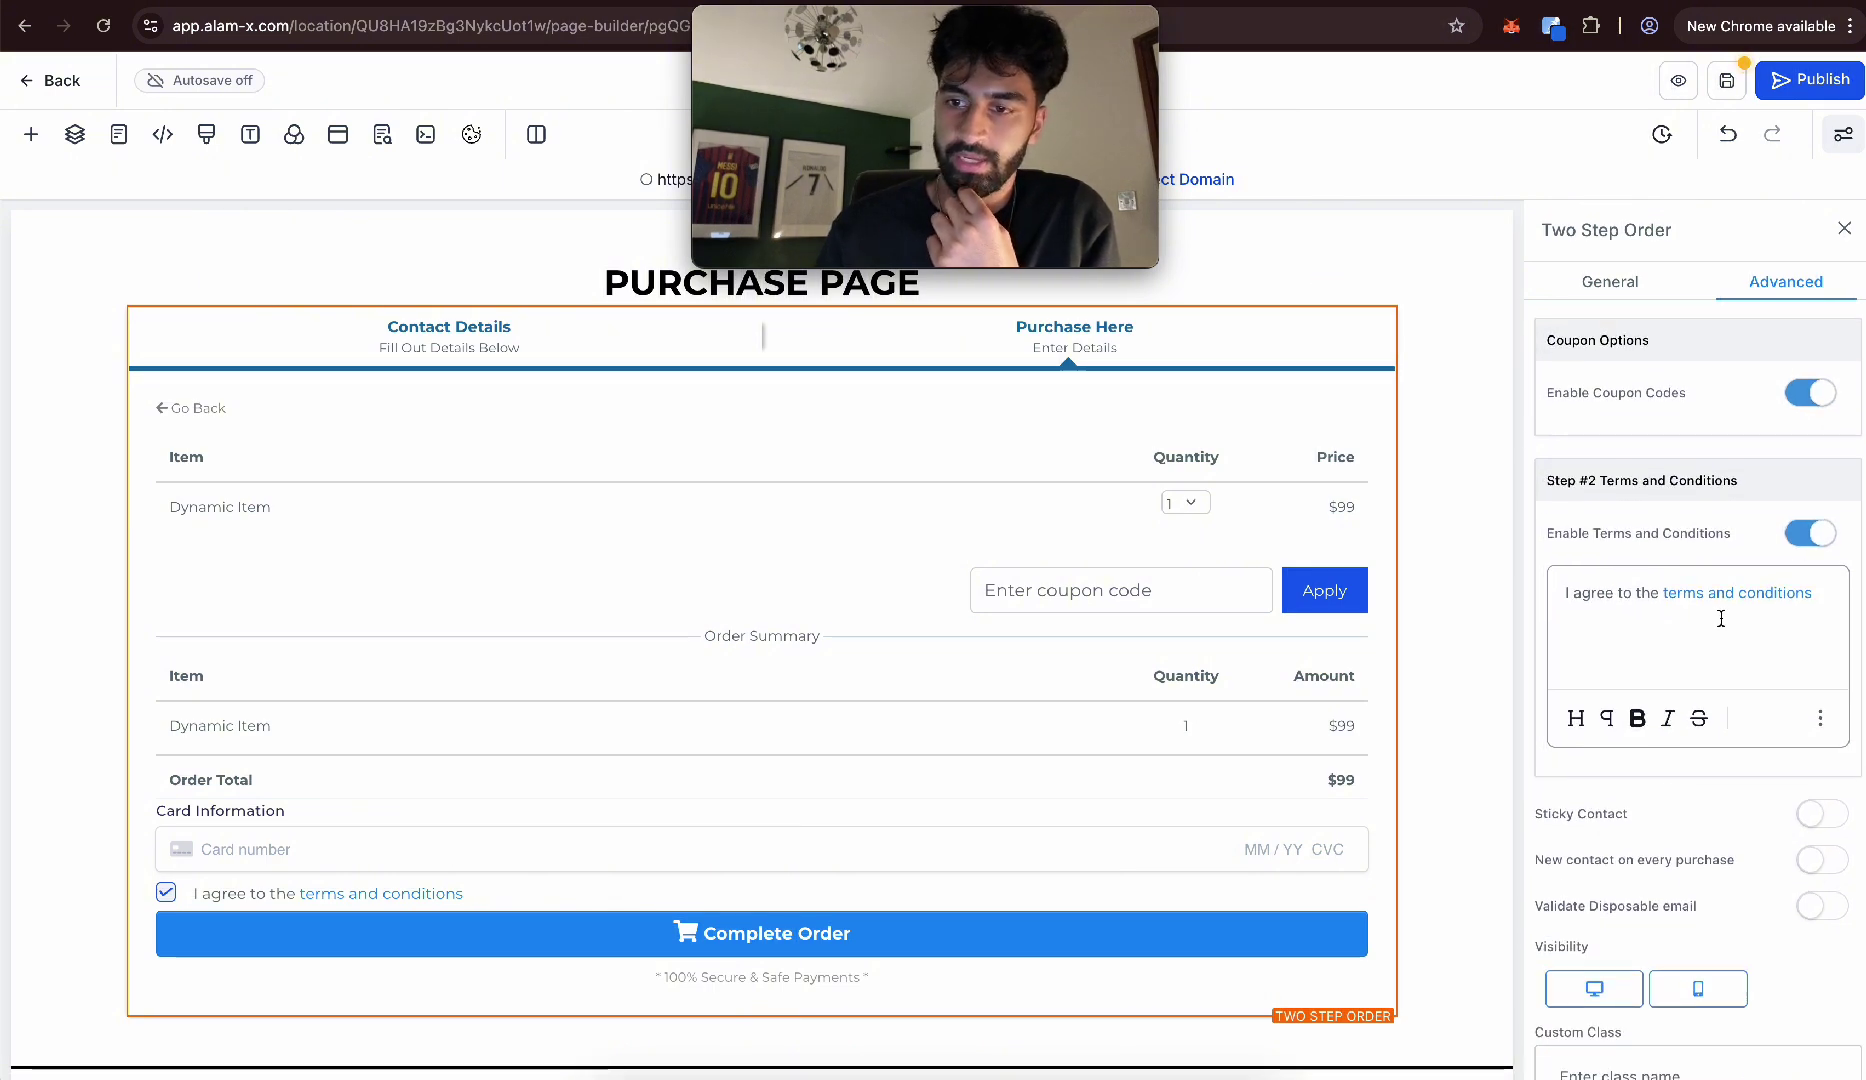
pyautogui.click(1810, 533)
pyautogui.scroll(4, 1816, 781)
pyautogui.scroll(3, 1816, 781)
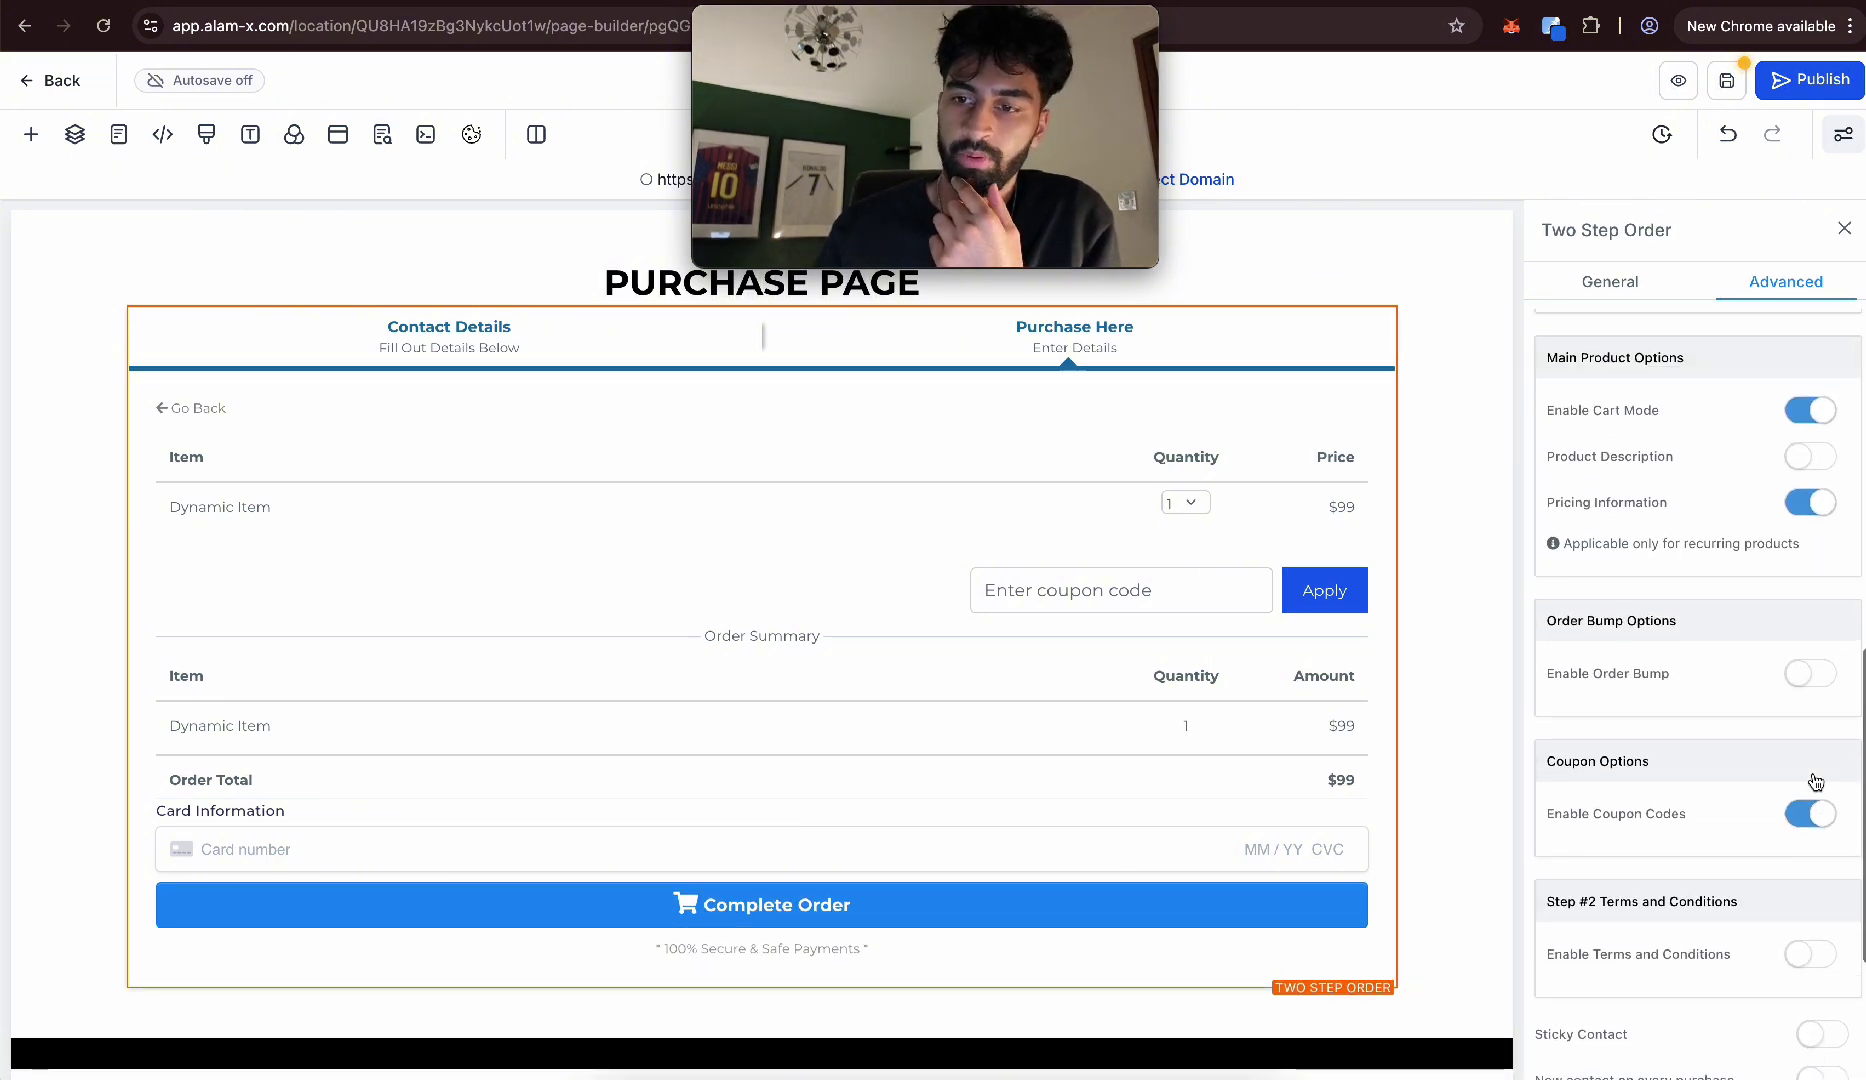
# Enable an SEO Package order bump headlined 'SEO PACKAGE' and save the page.
pyautogui.click(1817, 674)
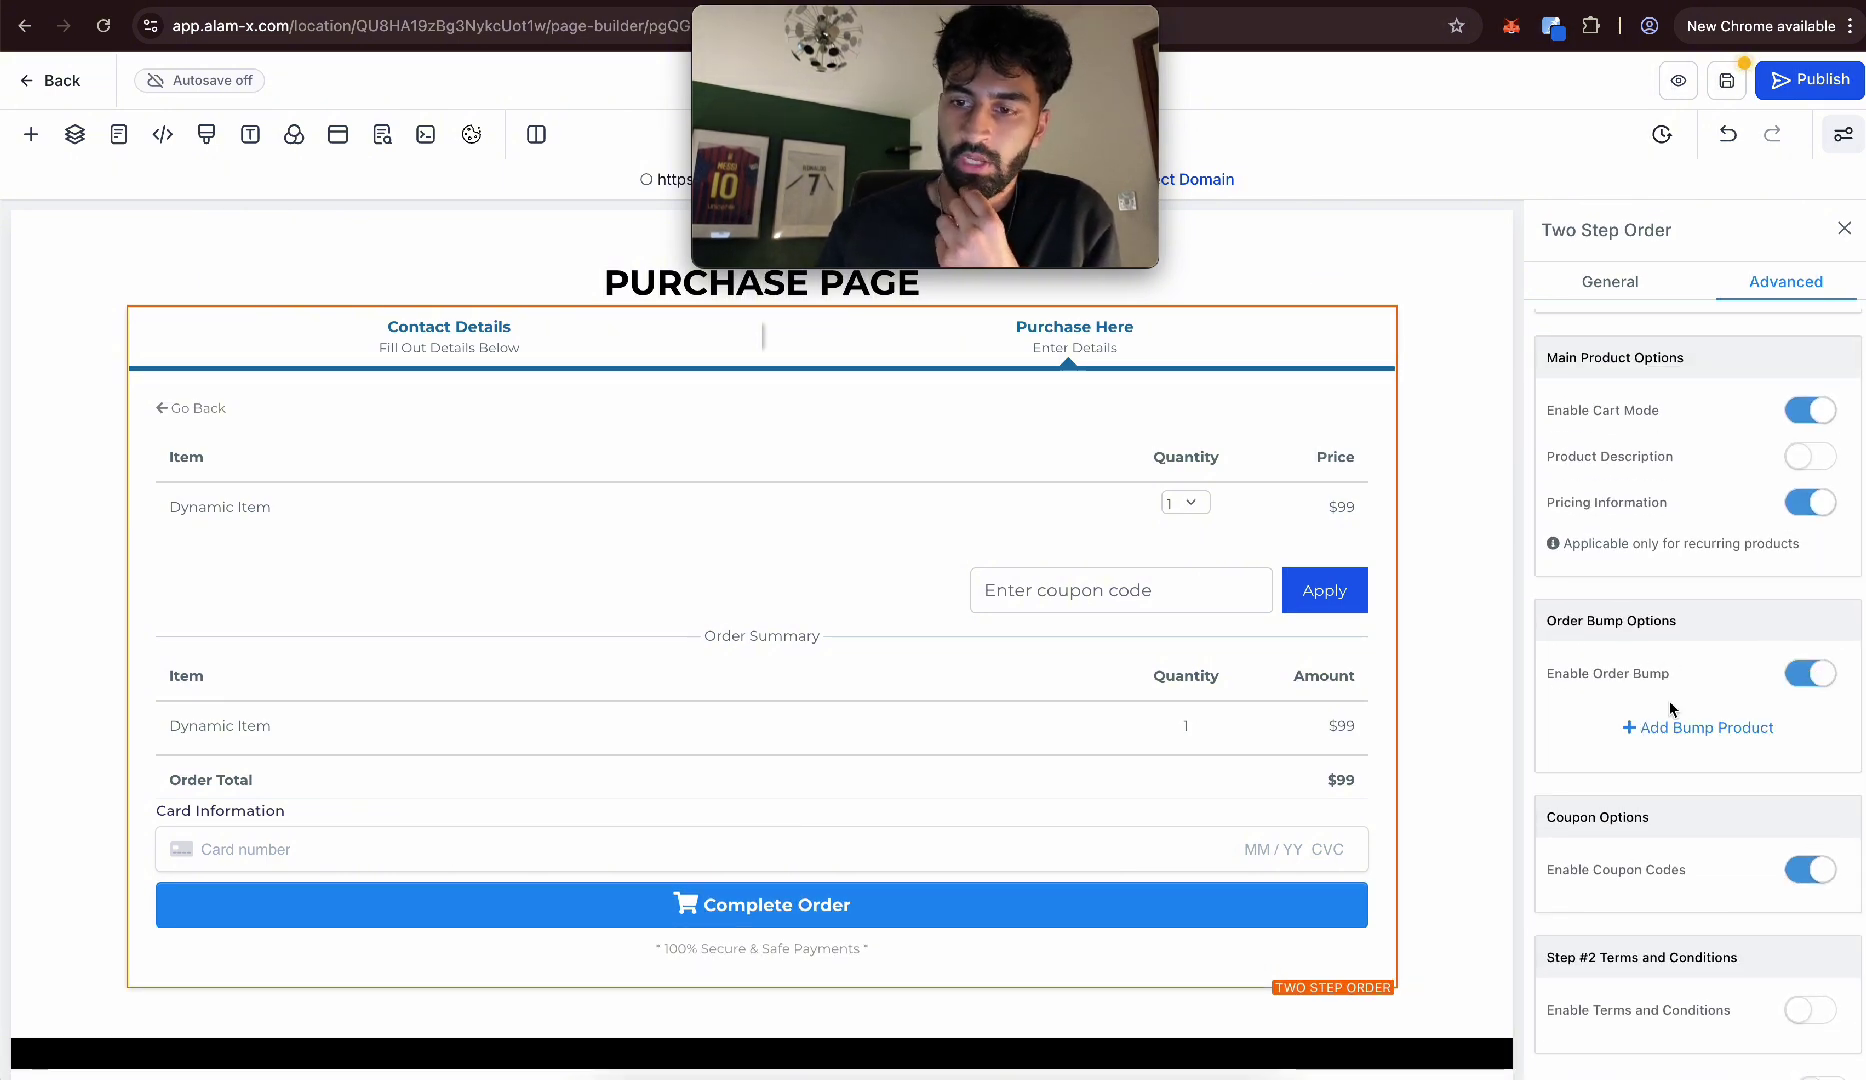
pyautogui.click(1648, 738)
pyautogui.scroll(-3, 1648, 734)
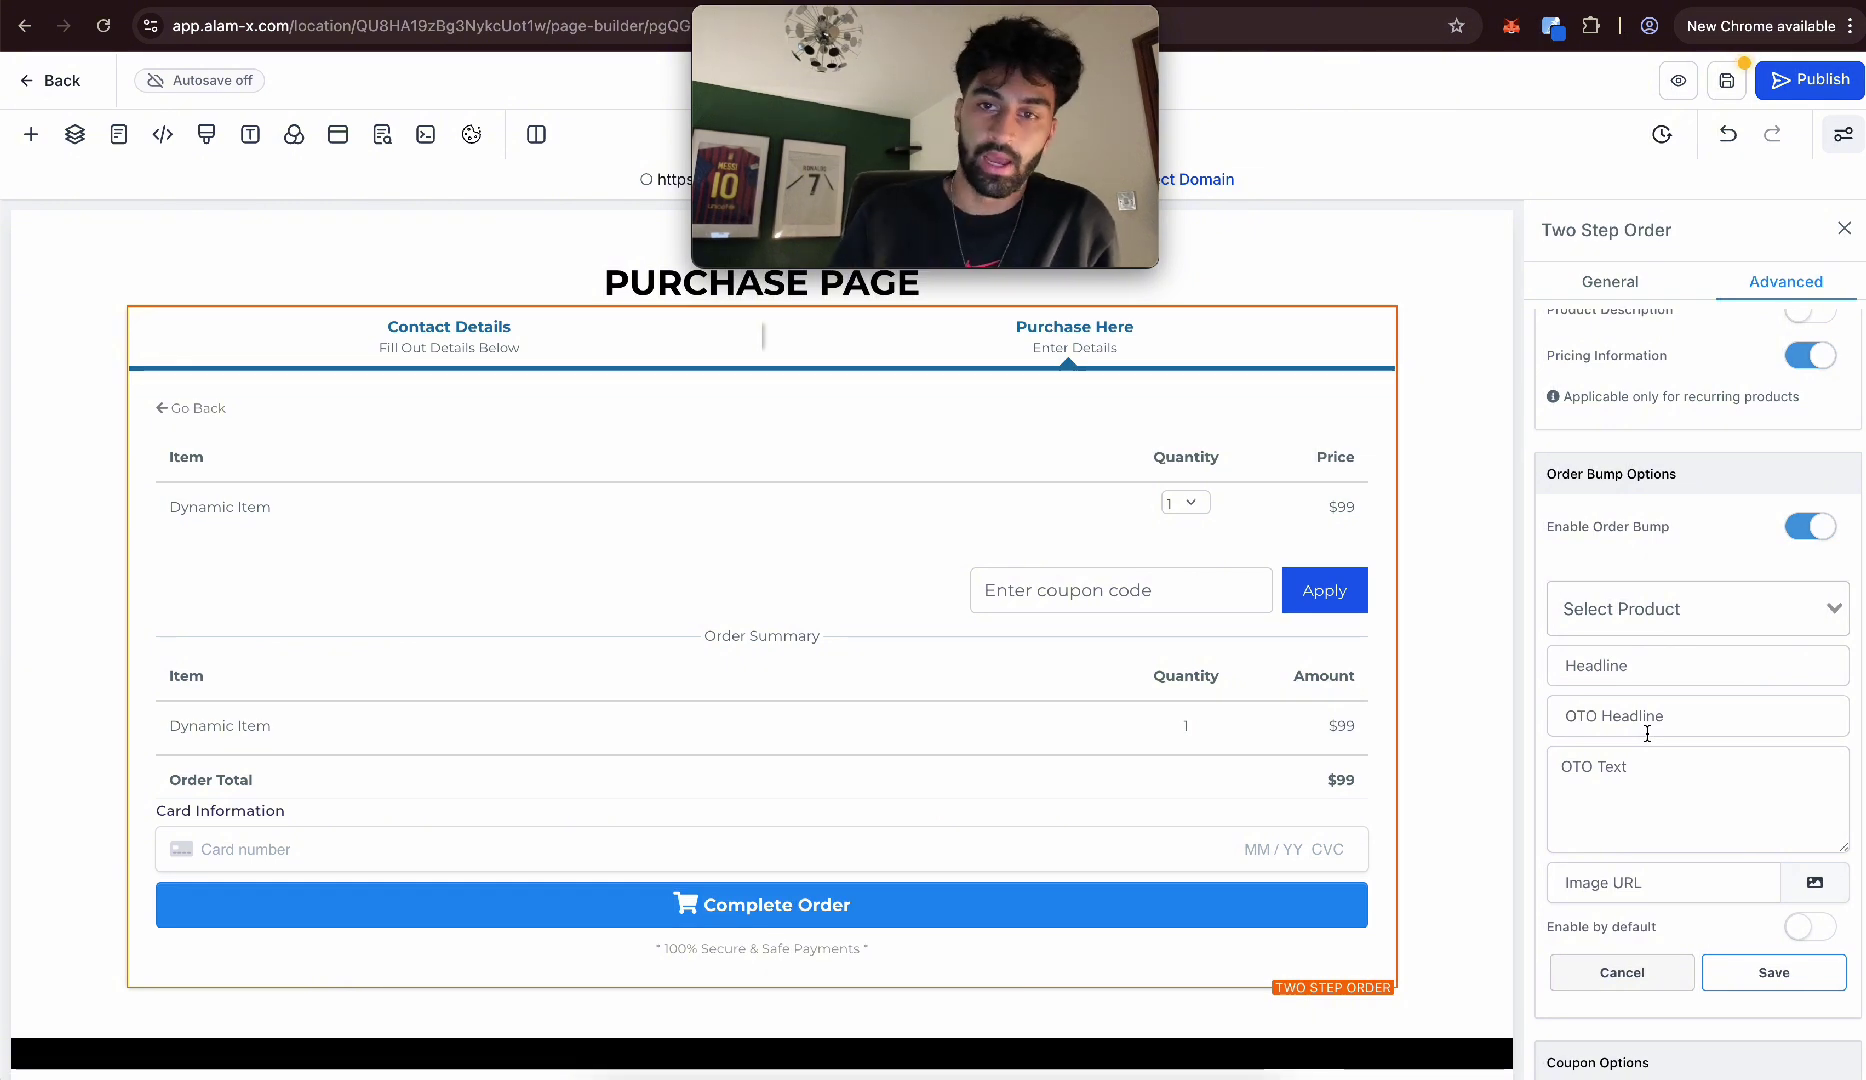
pyautogui.click(1665, 600)
pyautogui.click(1612, 656)
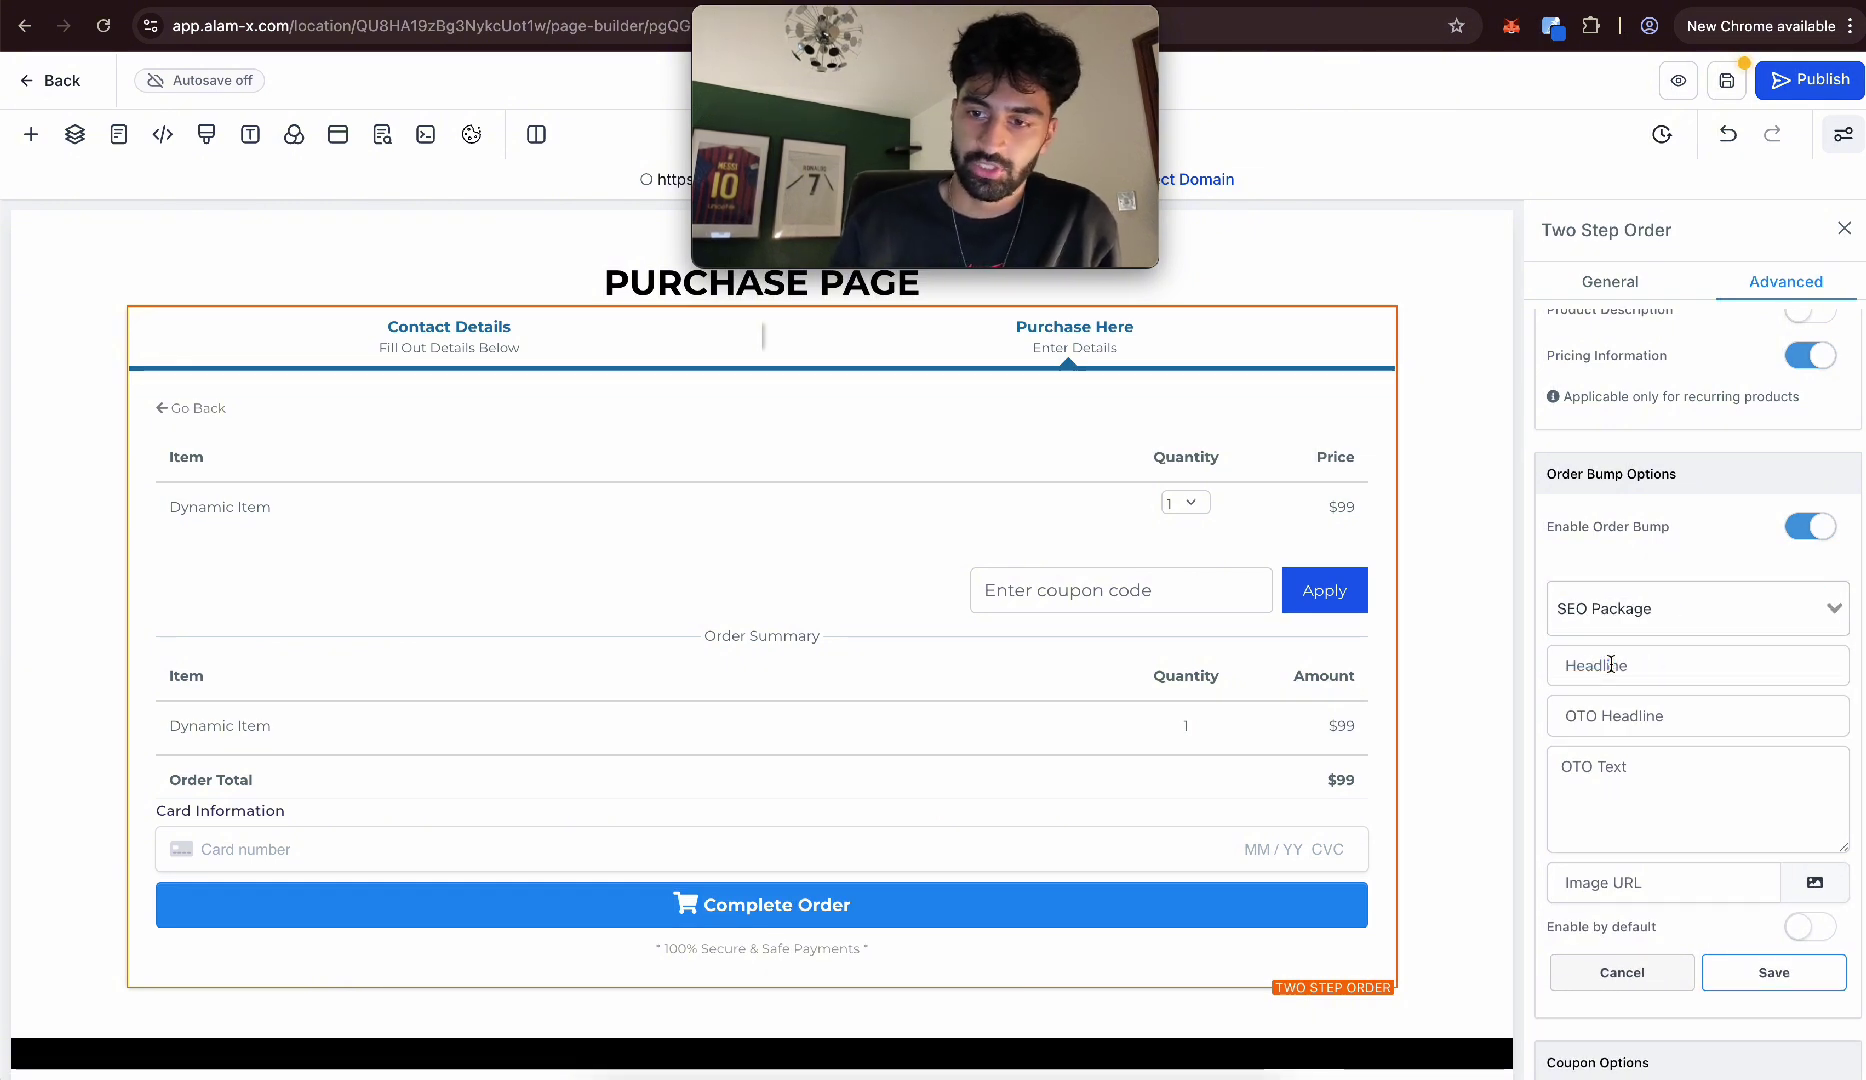
pyautogui.write('SE')
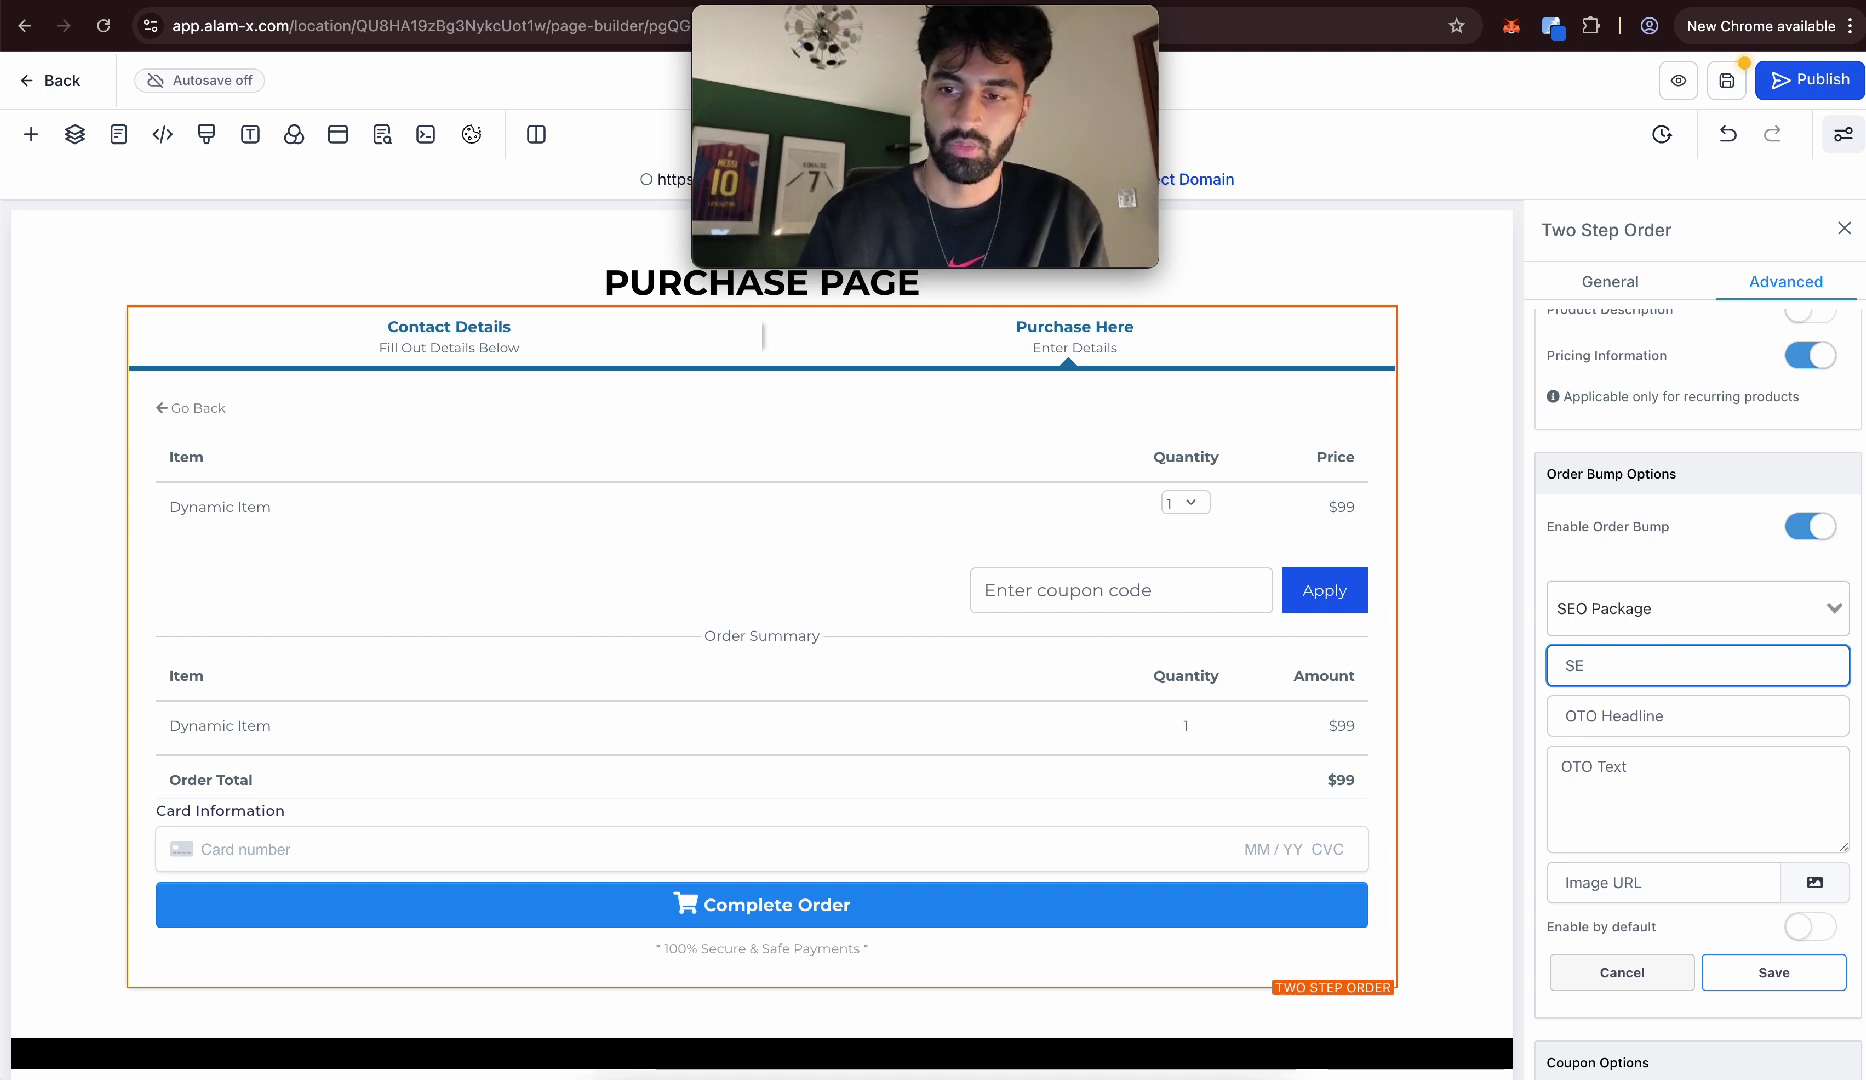
pyautogui.write('O PACKAGE')
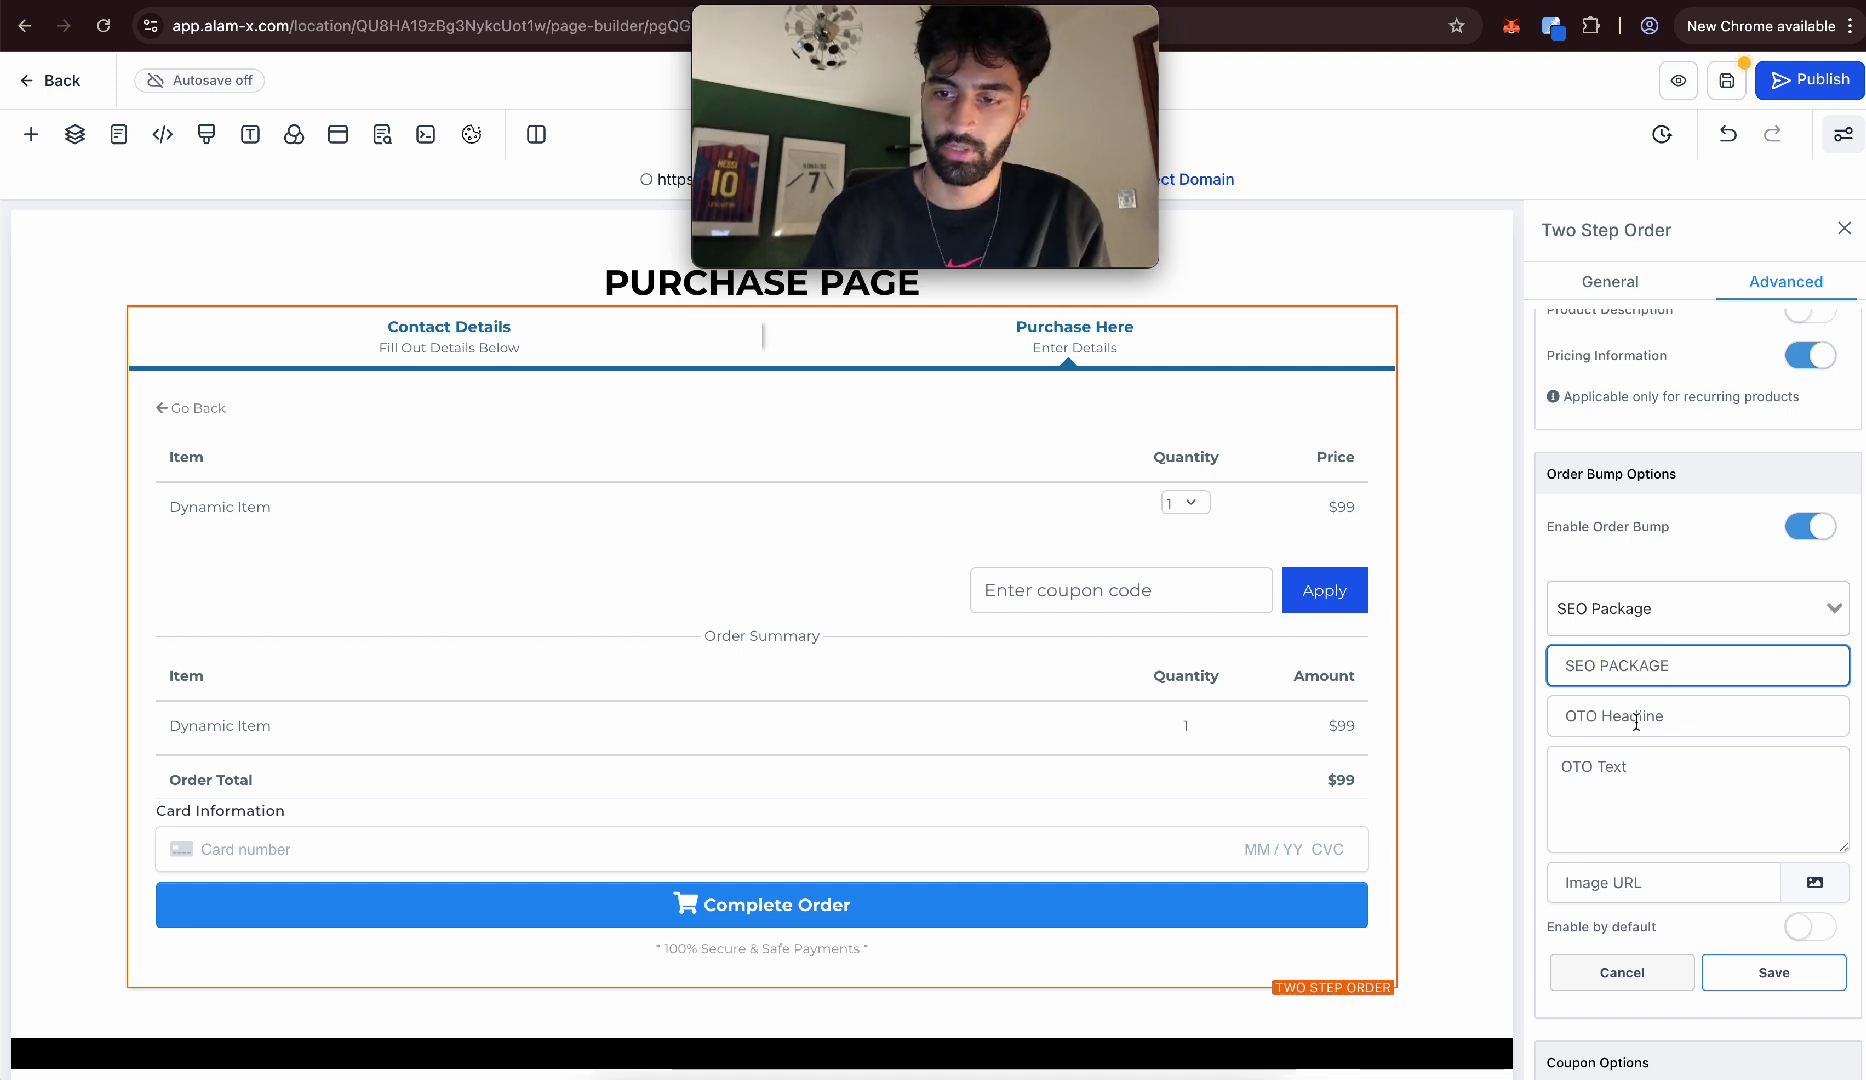
pyautogui.click(1636, 722)
pyautogui.click(1774, 972)
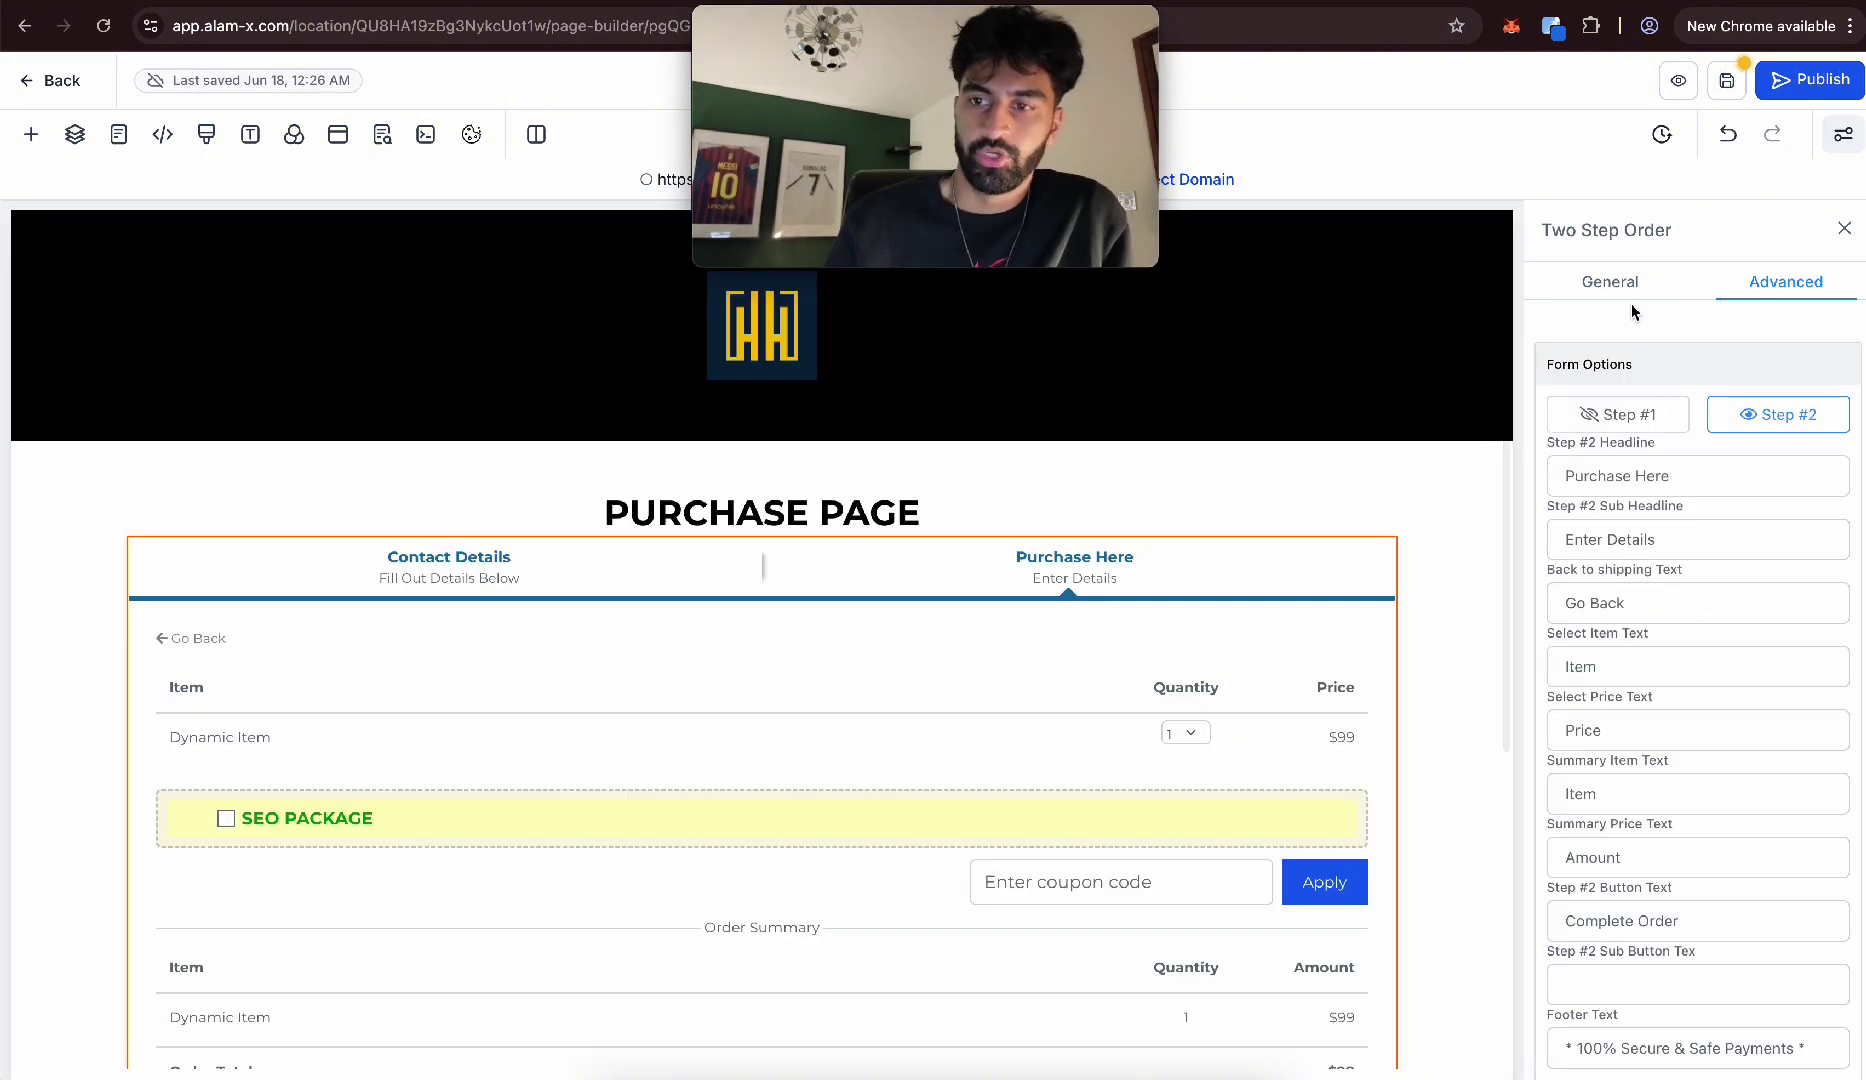
# Set the order form's Button Color to the blue swatch on the General tab.
pyautogui.click(1625, 286)
pyautogui.scroll(-2, 1083, 717)
pyautogui.click(1835, 525)
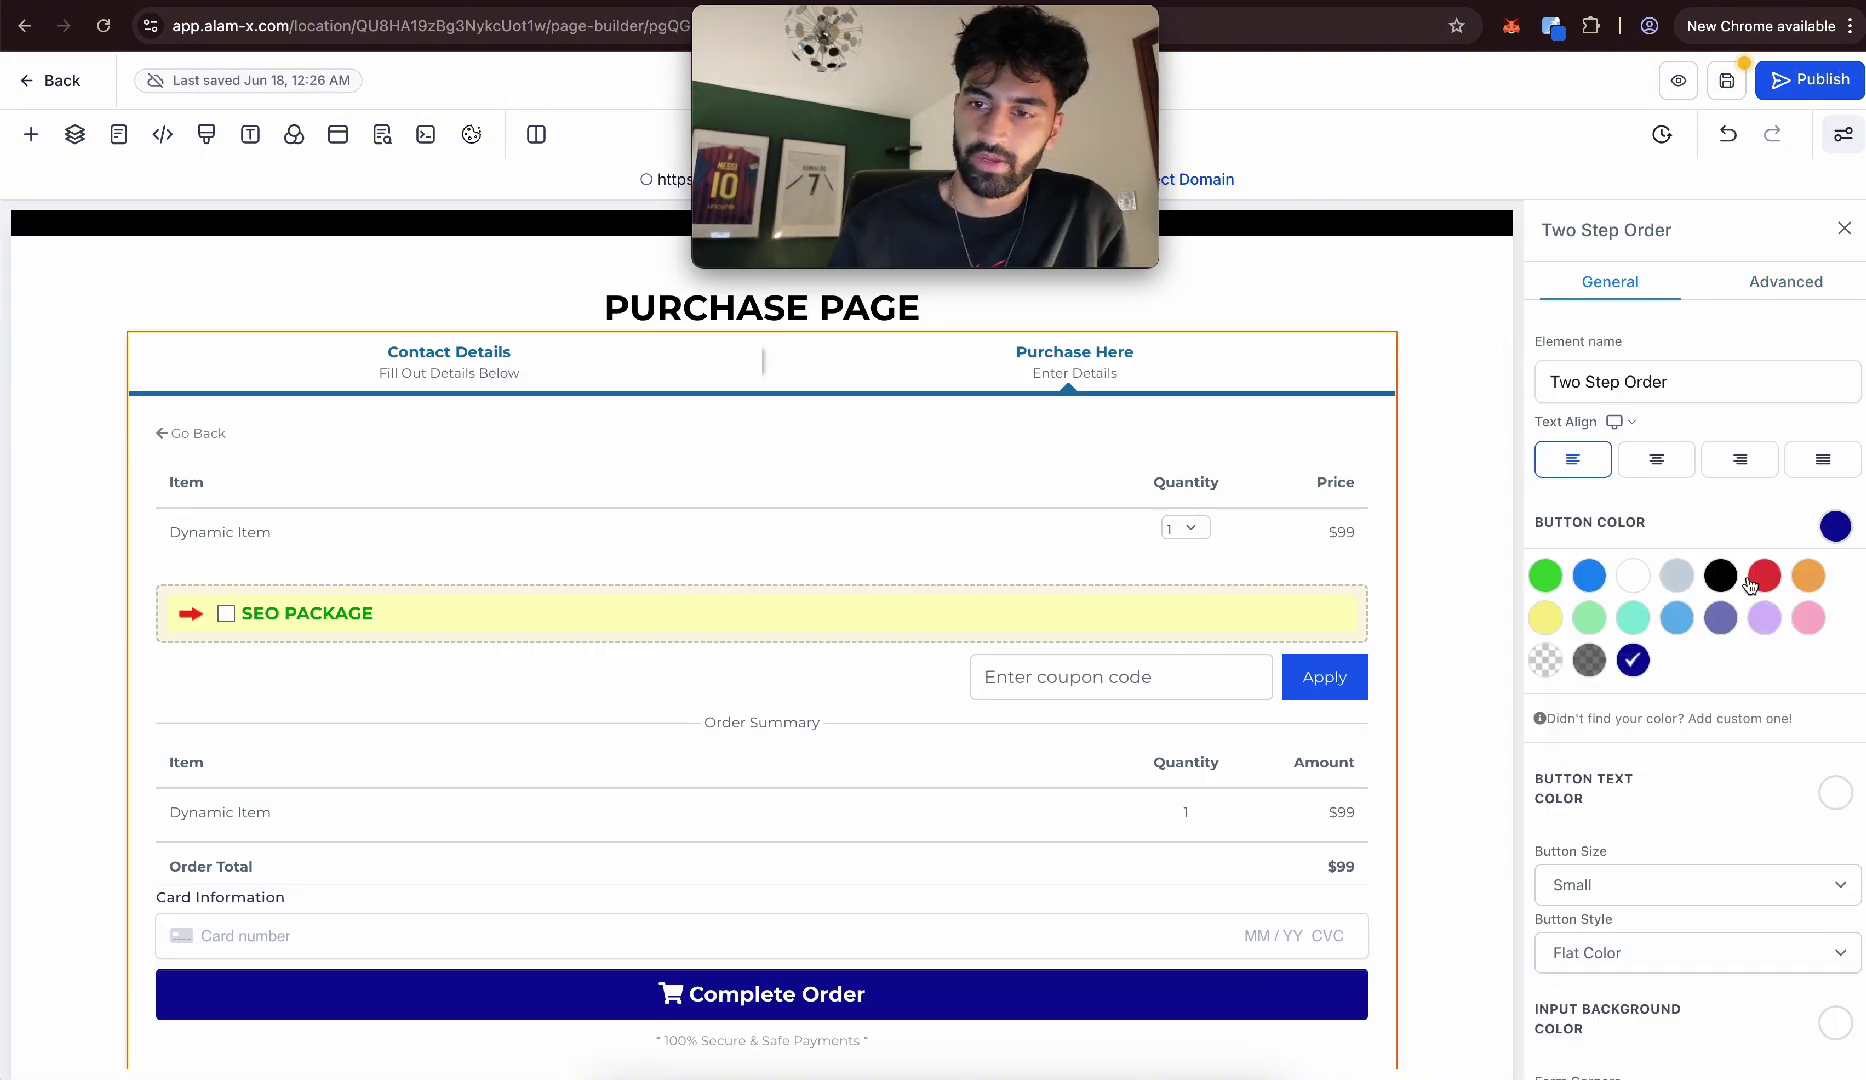
pyautogui.click(1592, 578)
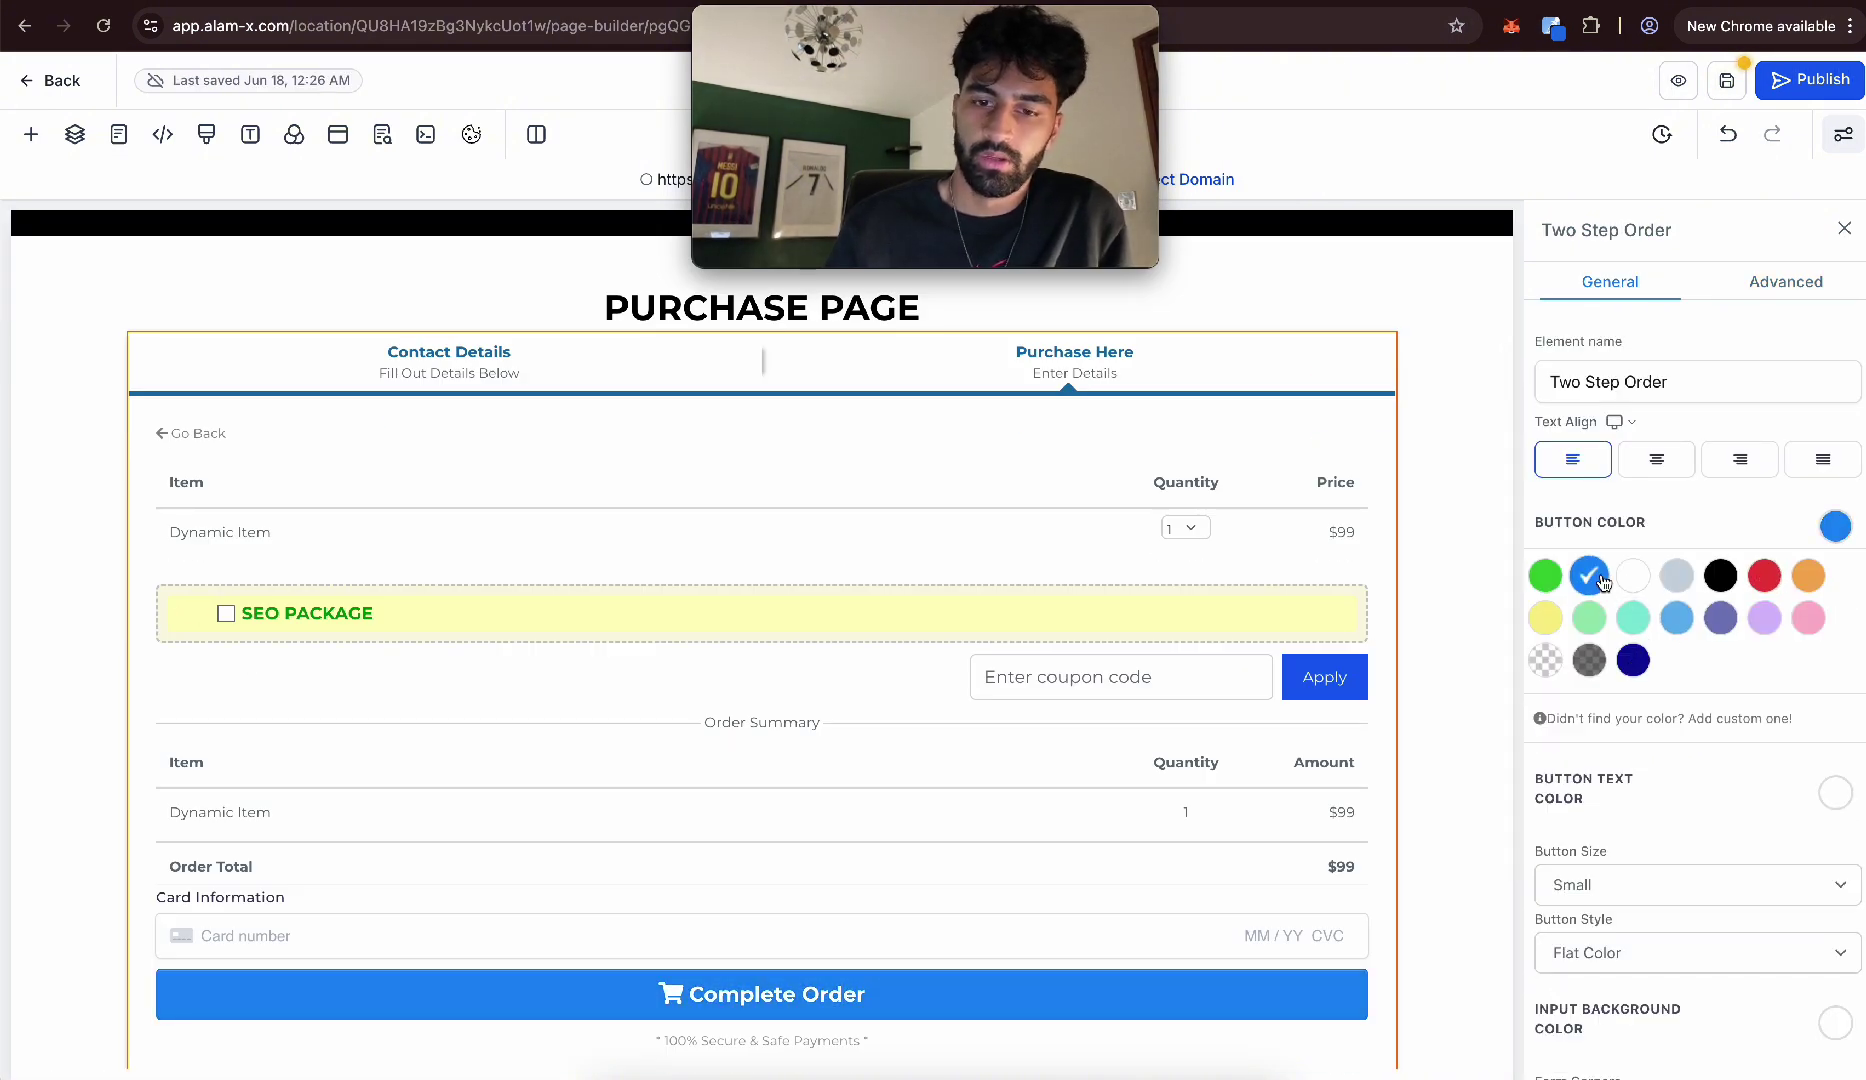
# Set Step #1's Toggle Company Name to Hide Company Name.
pyautogui.click(1753, 281)
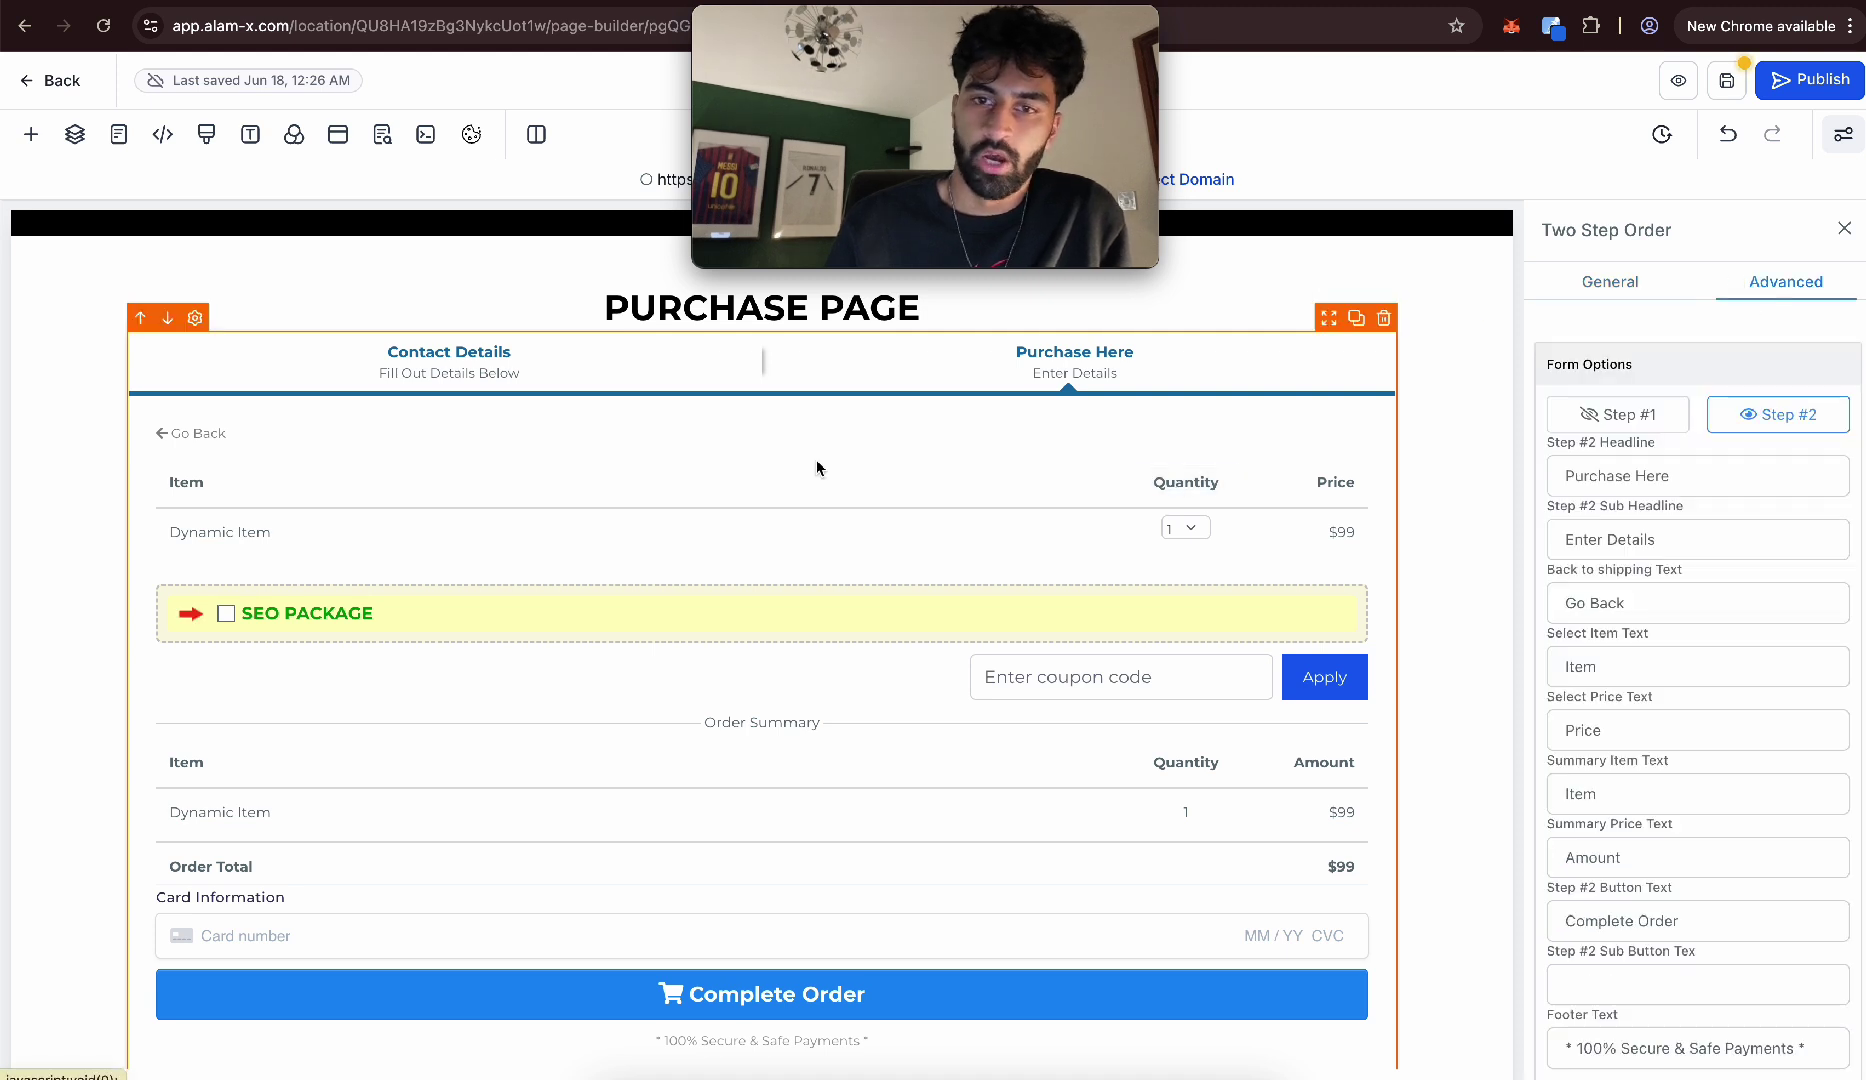
pyautogui.click(1636, 414)
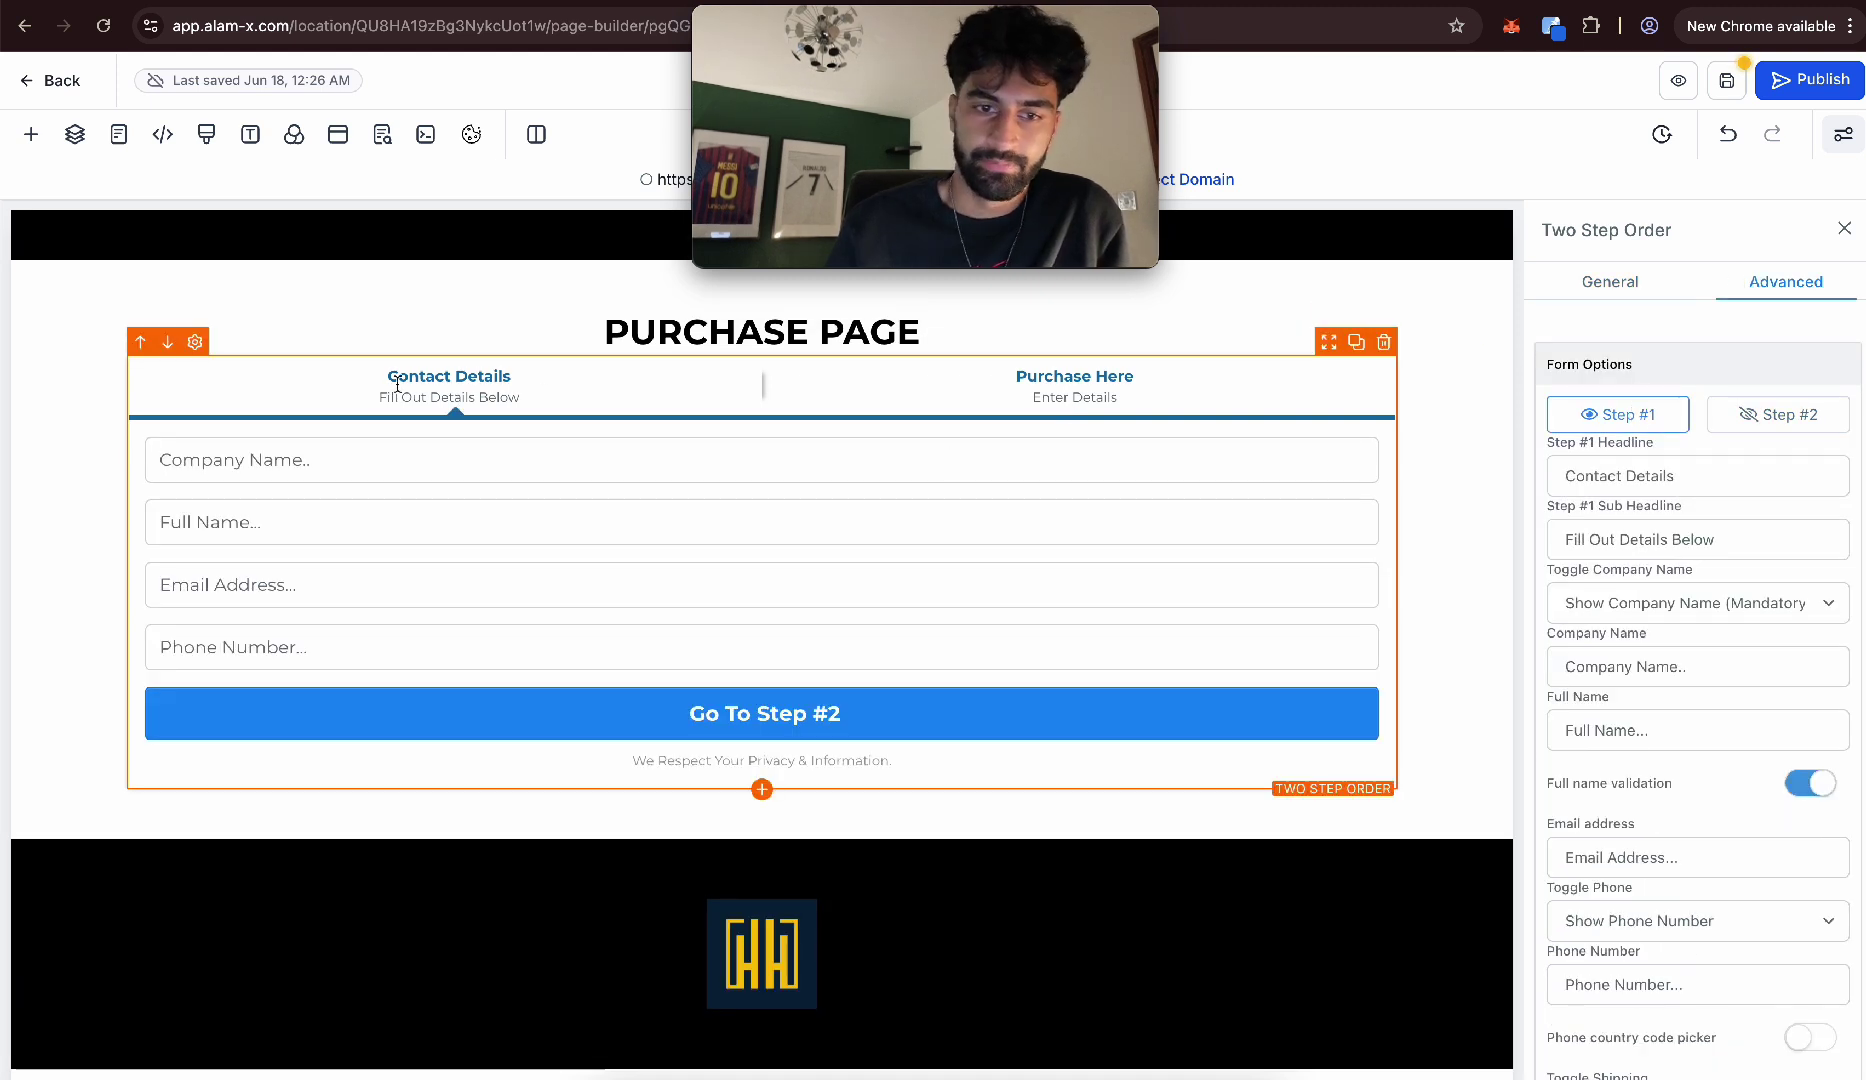
pyautogui.scroll(-1, 1784, 618)
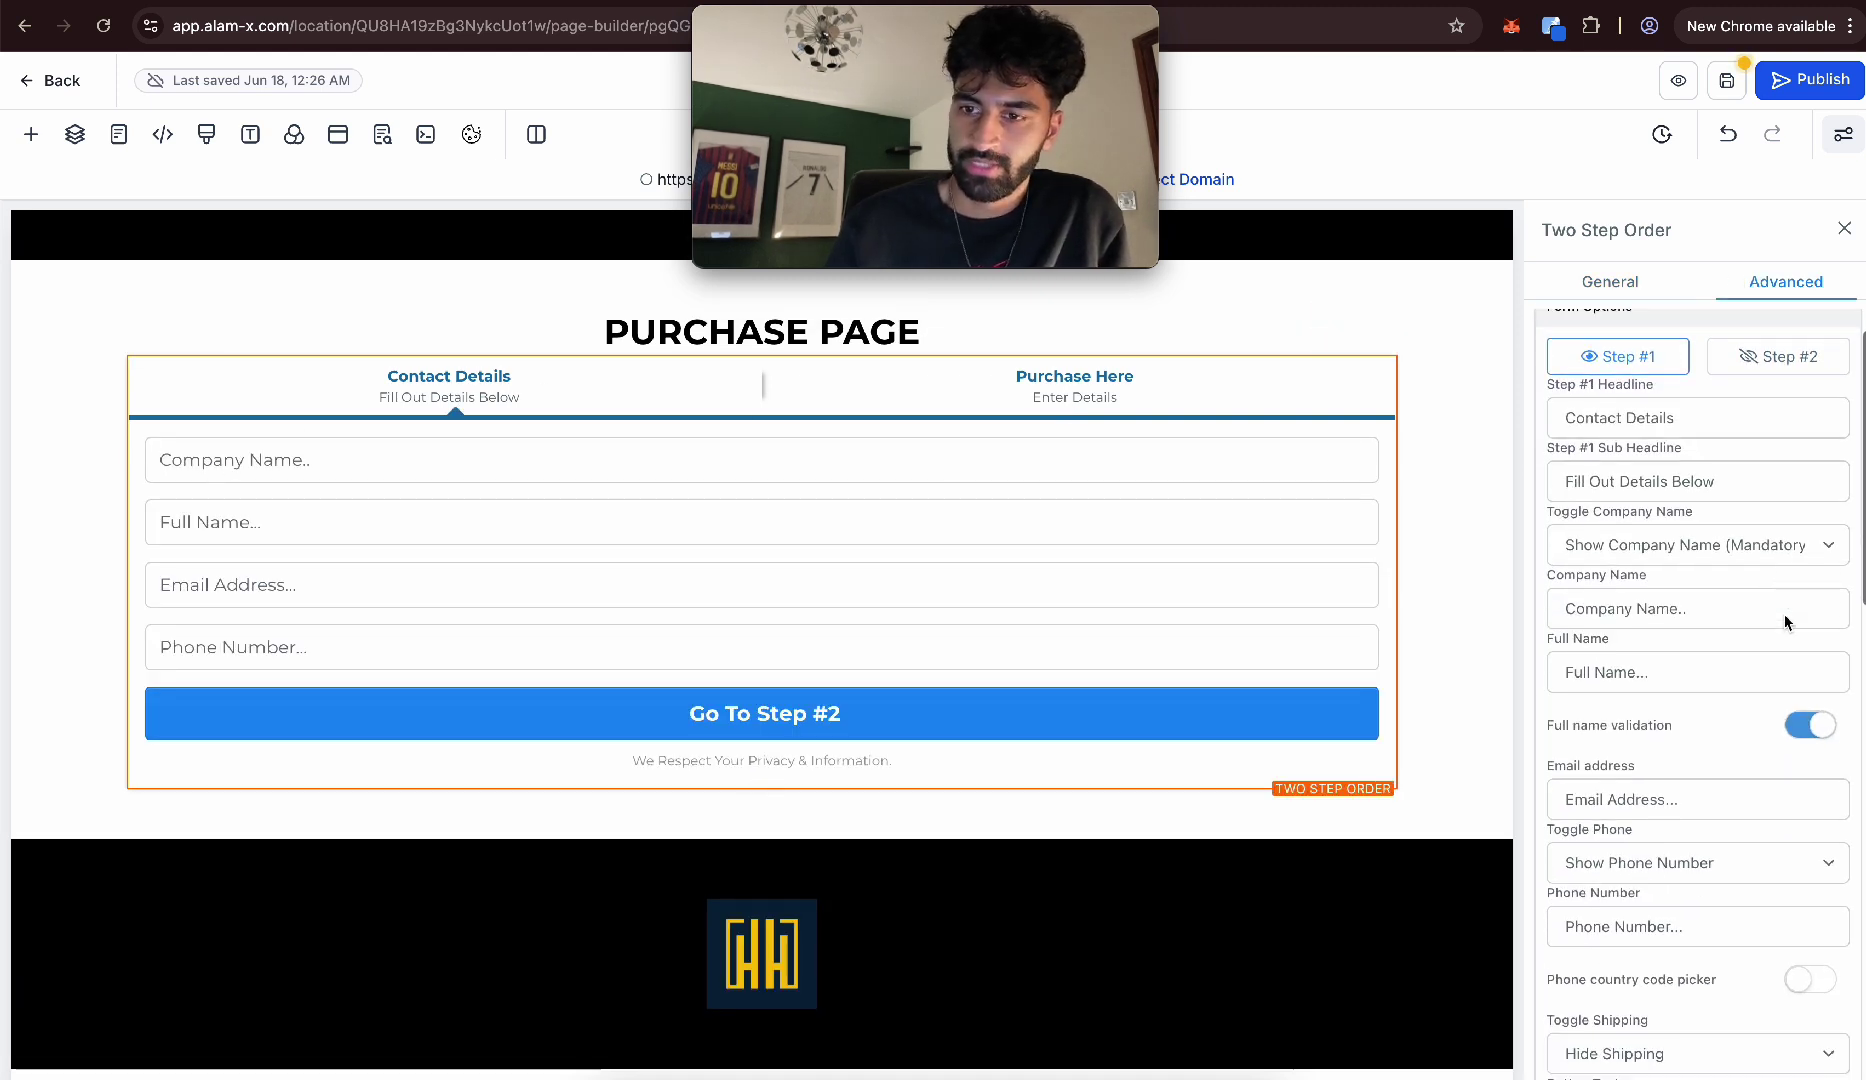
pyautogui.doubleClick(1648, 612)
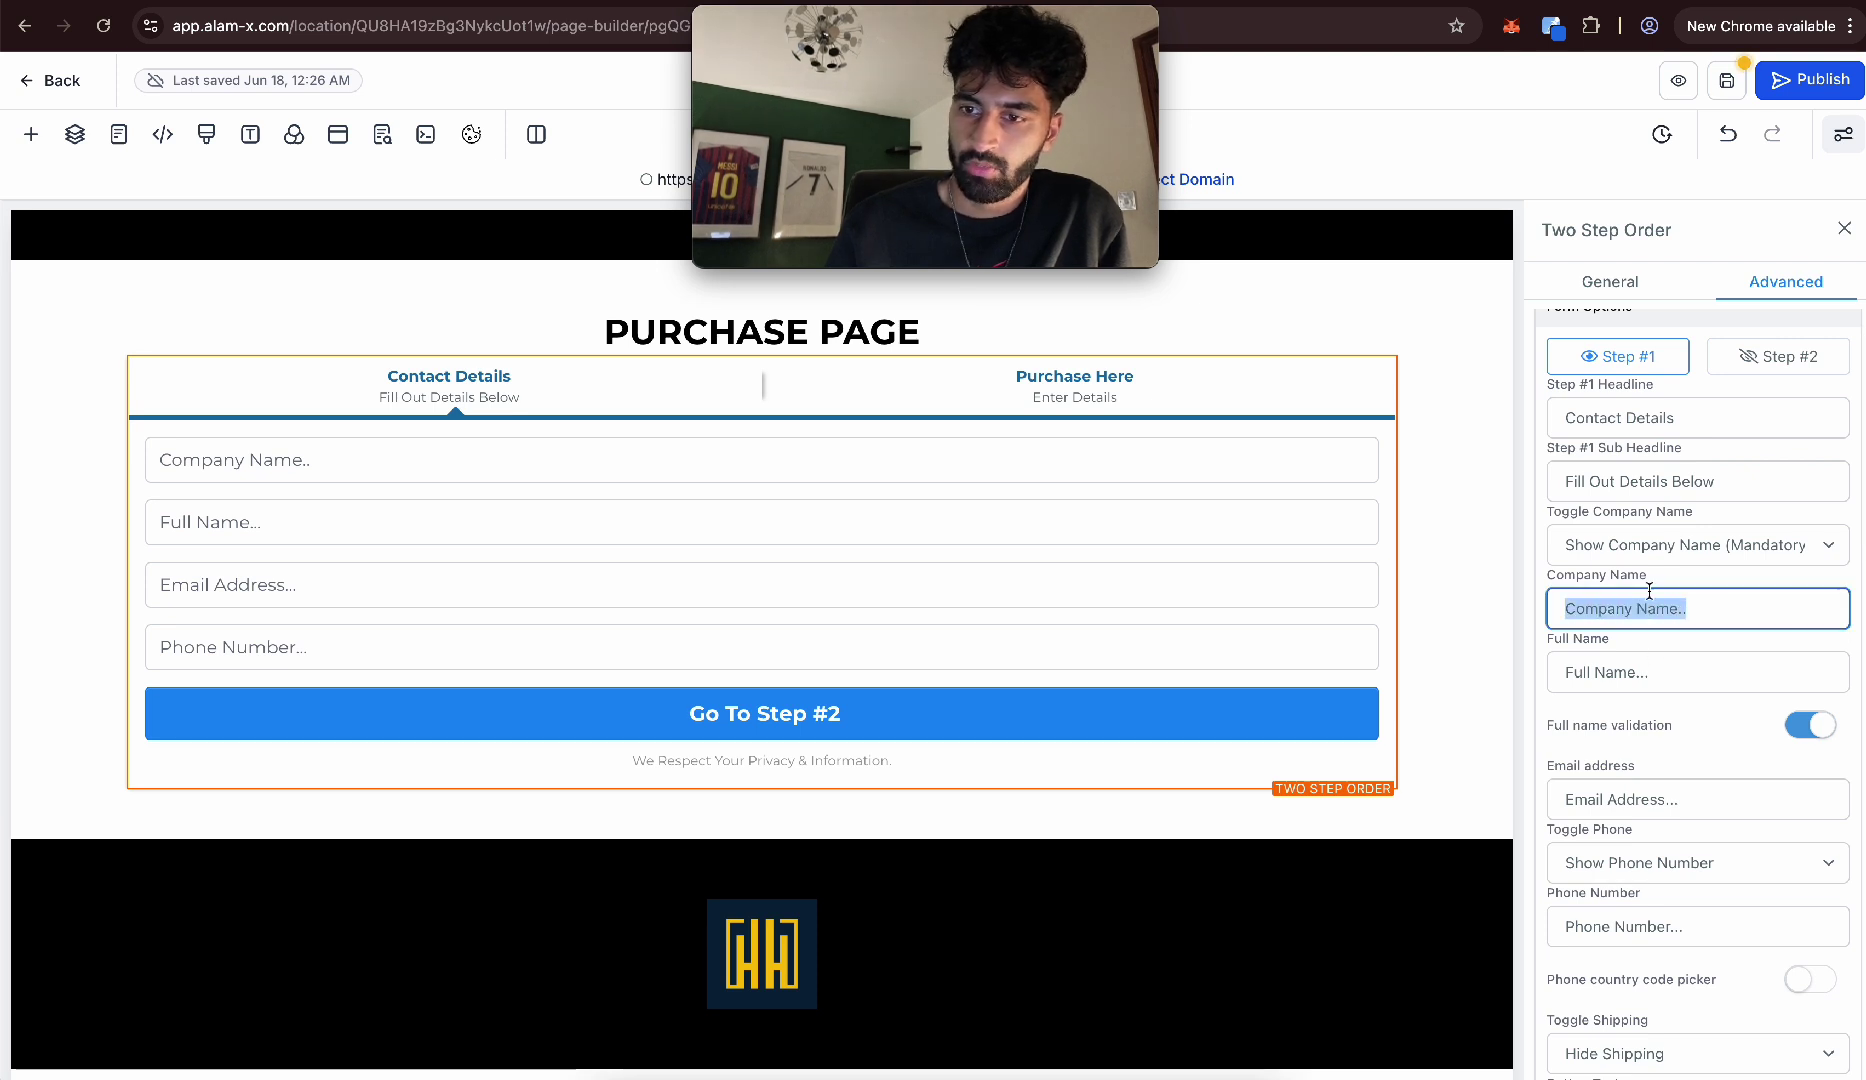
pyautogui.click(1650, 545)
pyautogui.click(1640, 597)
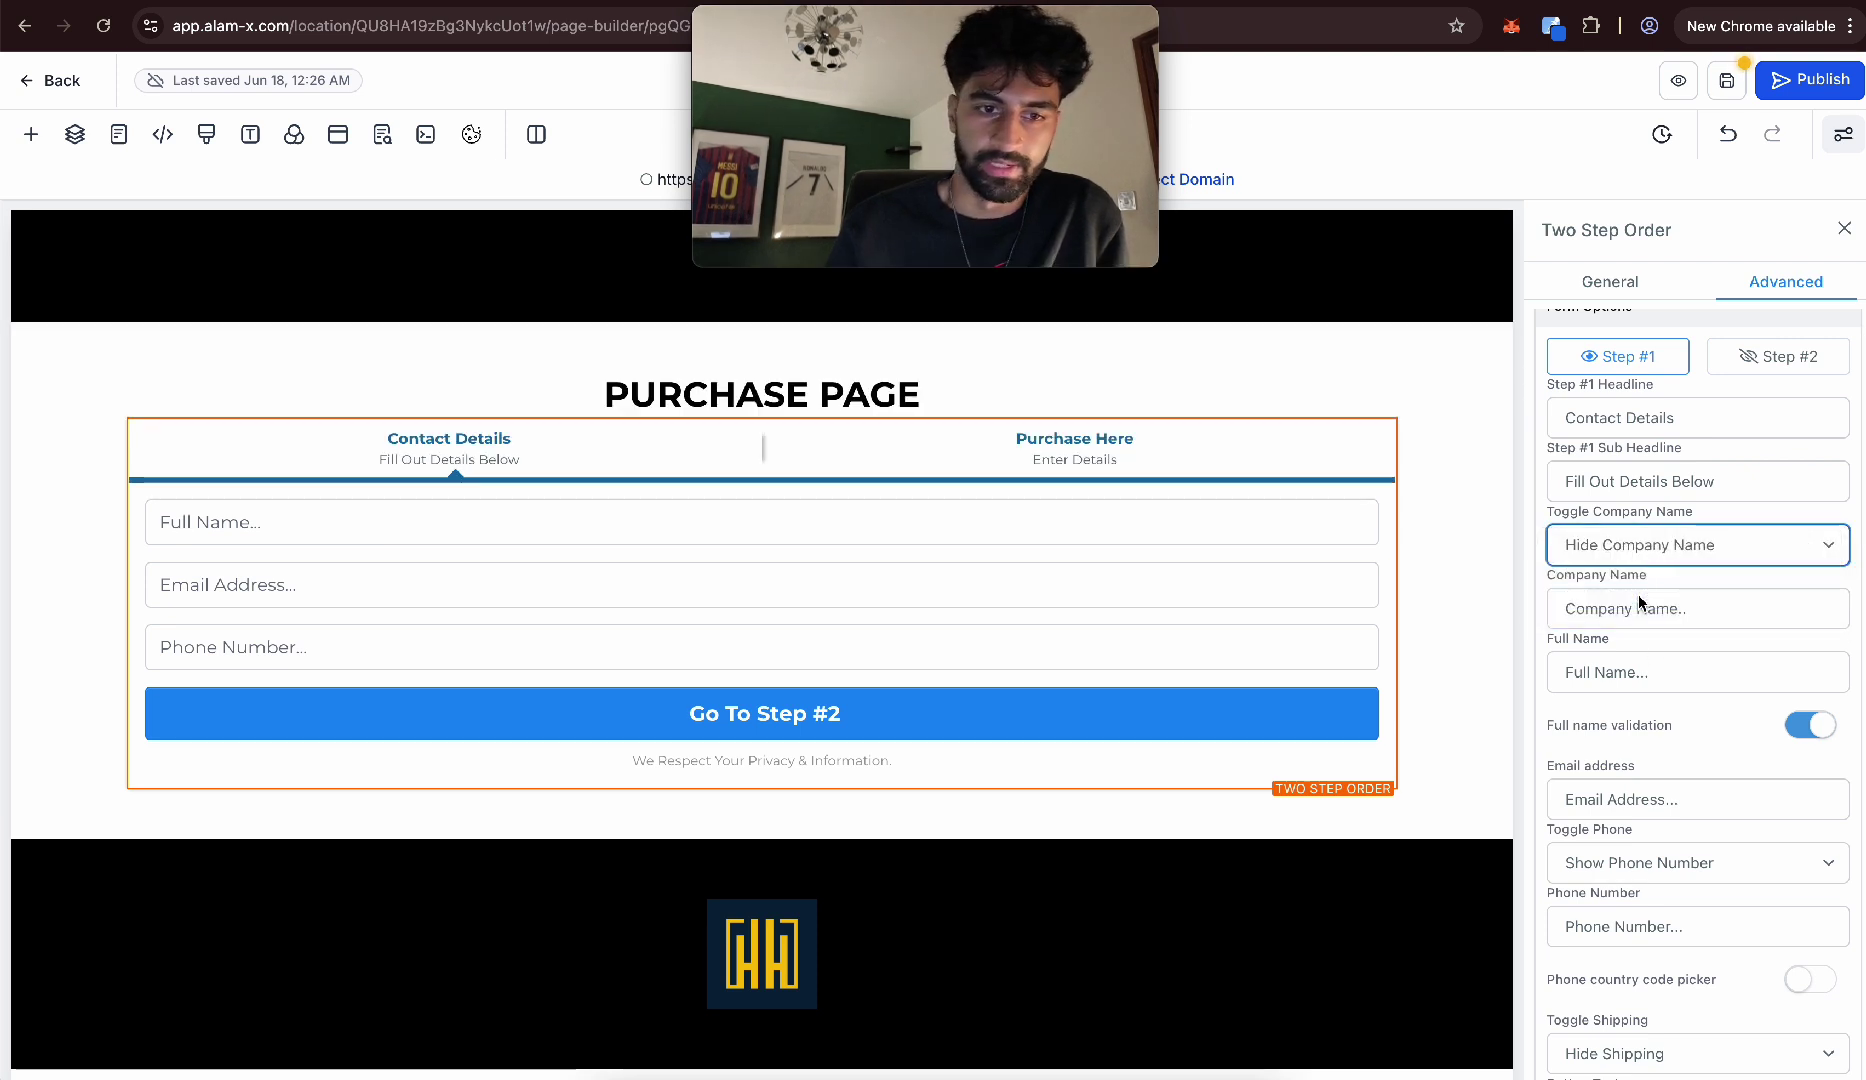
# Preview the checkout, autofill the contact details and go to Step #2.
pyautogui.click(1672, 76)
pyautogui.click(516, 462)
pyautogui.click(469, 528)
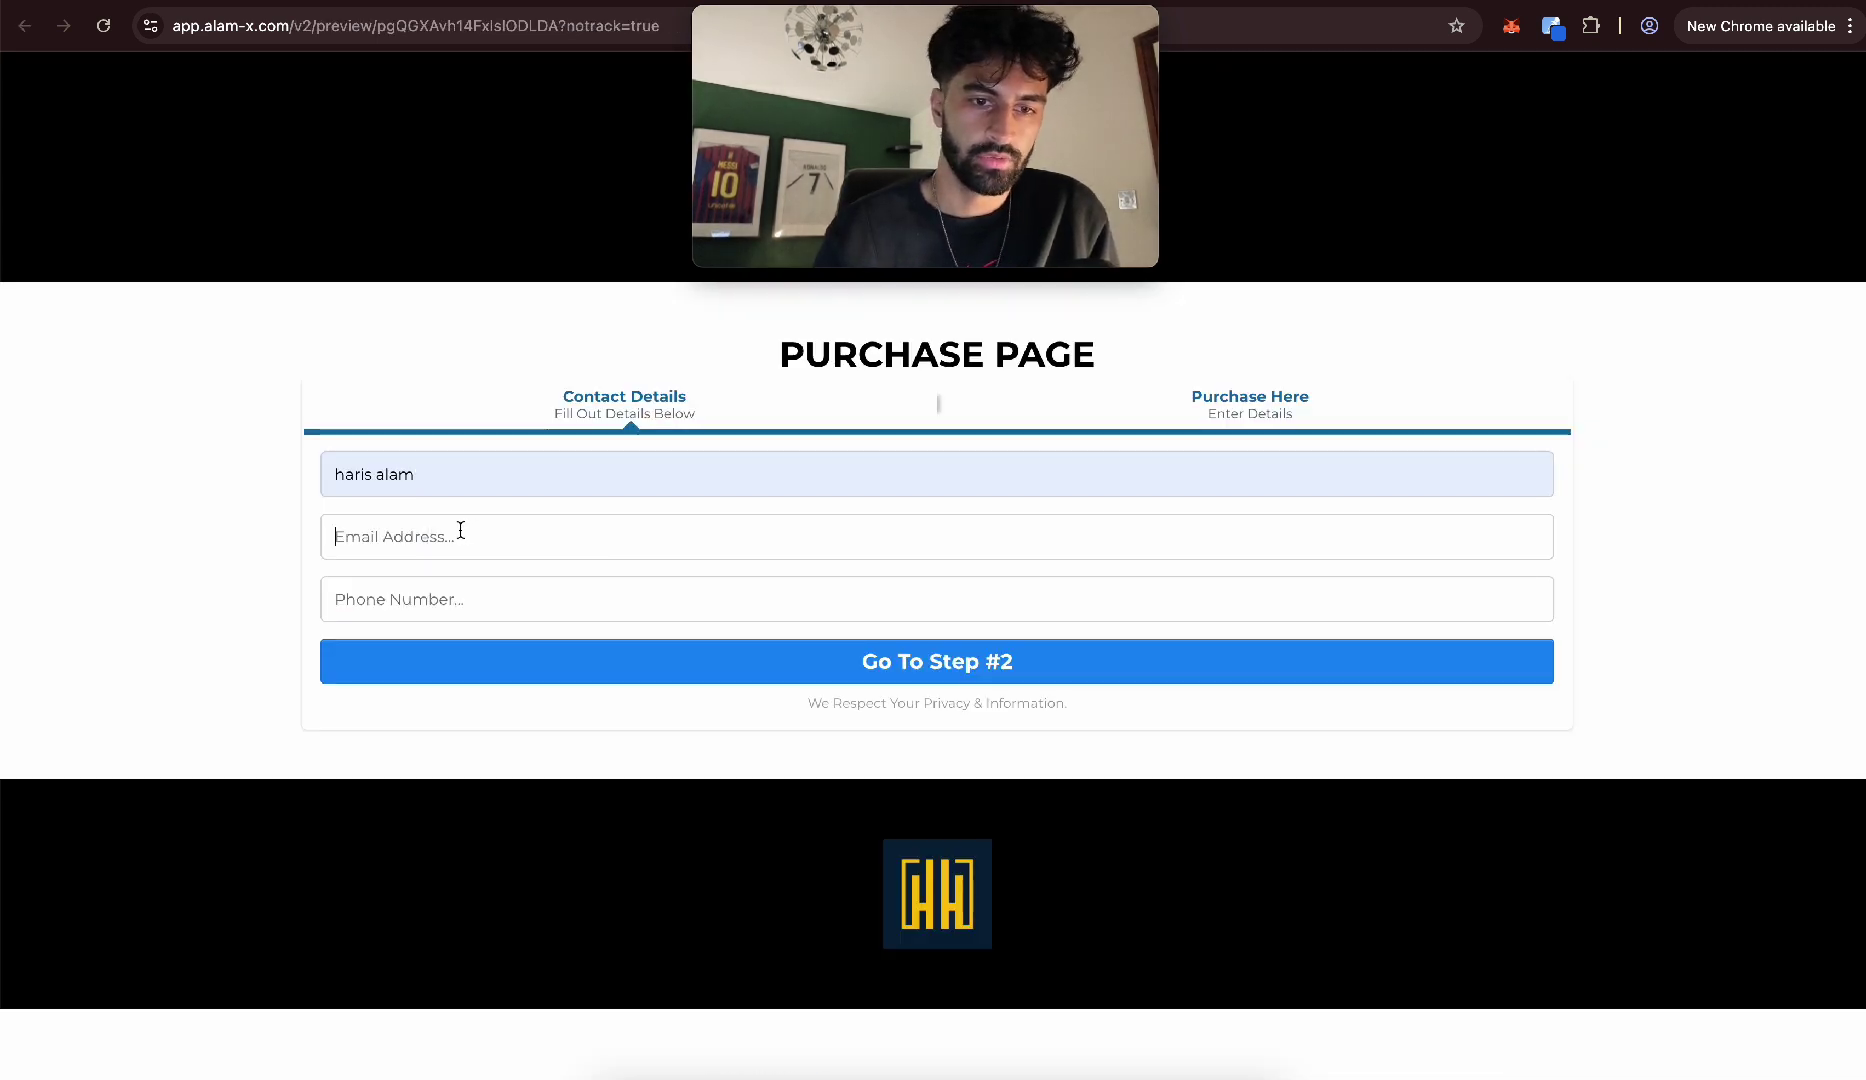
pyautogui.click(484, 661)
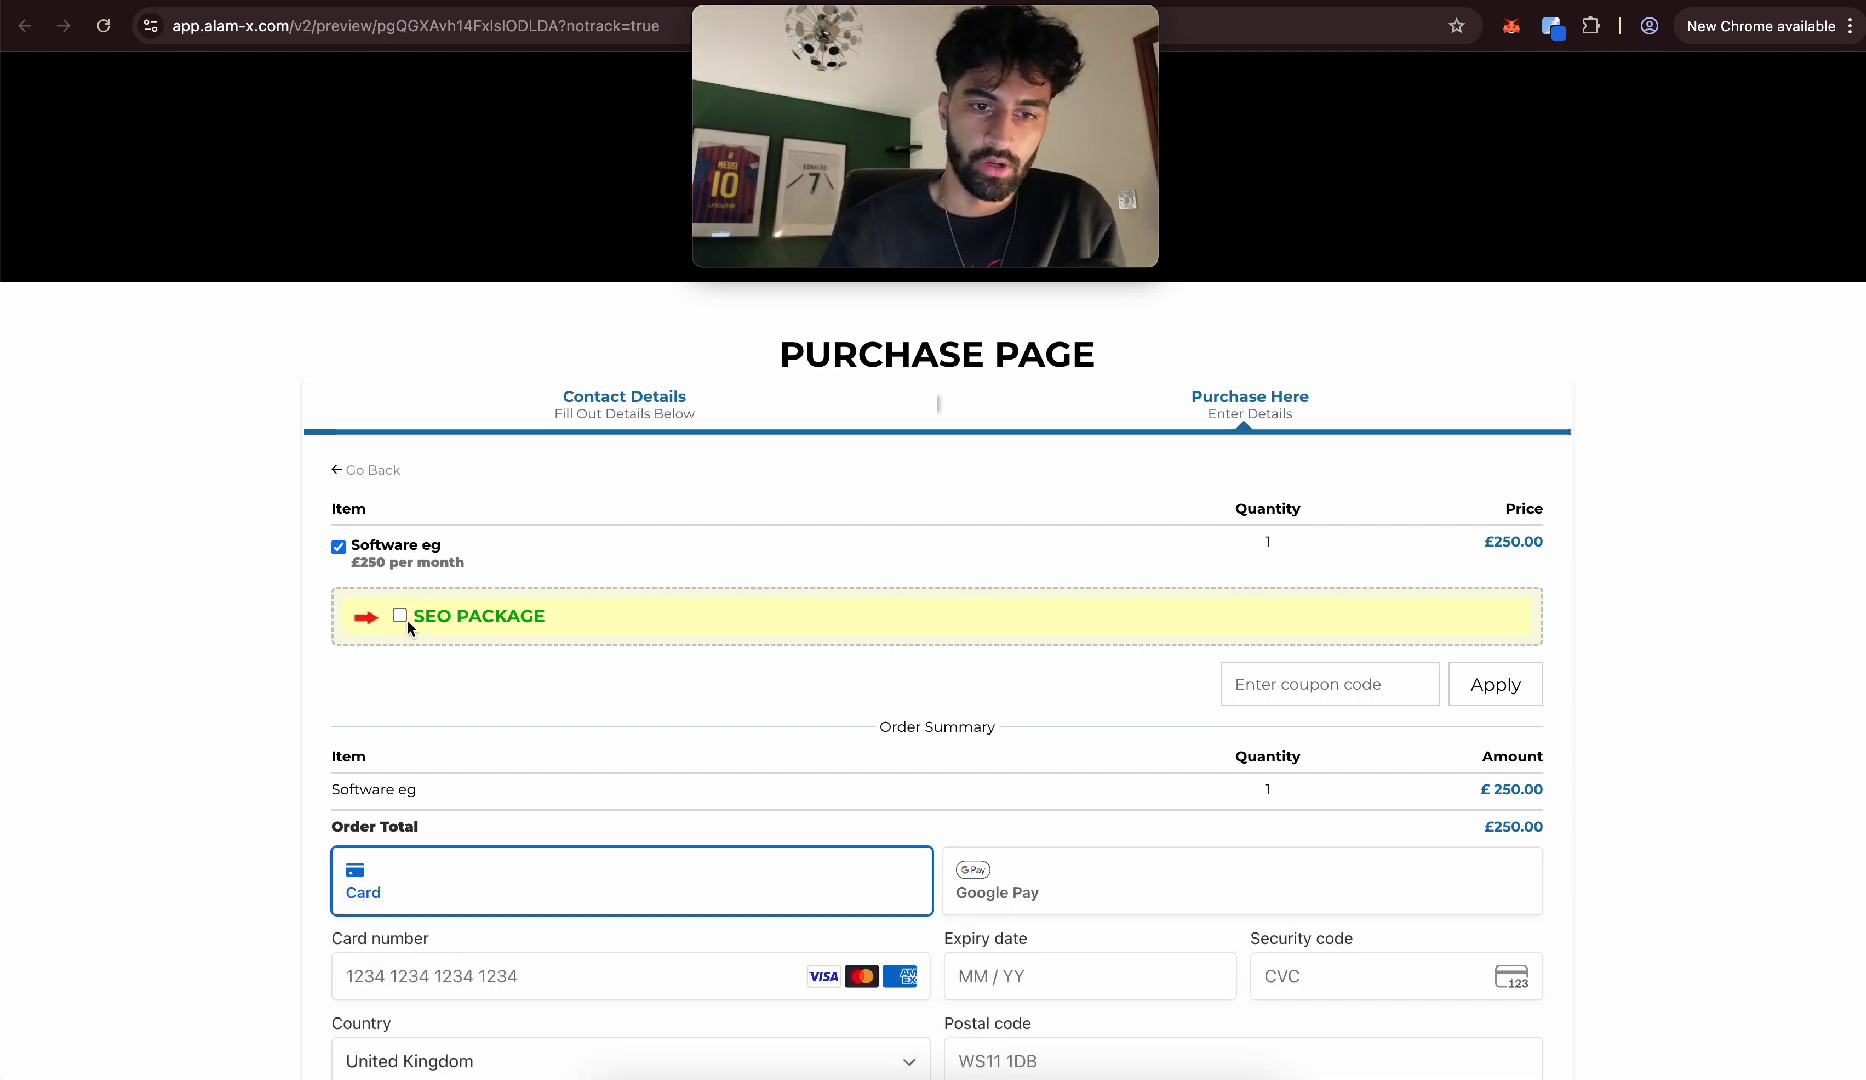
# Tick the SEO PACKAGE bump and confirm the total rises from 250.00 to £290.00.
pyautogui.click(402, 618)
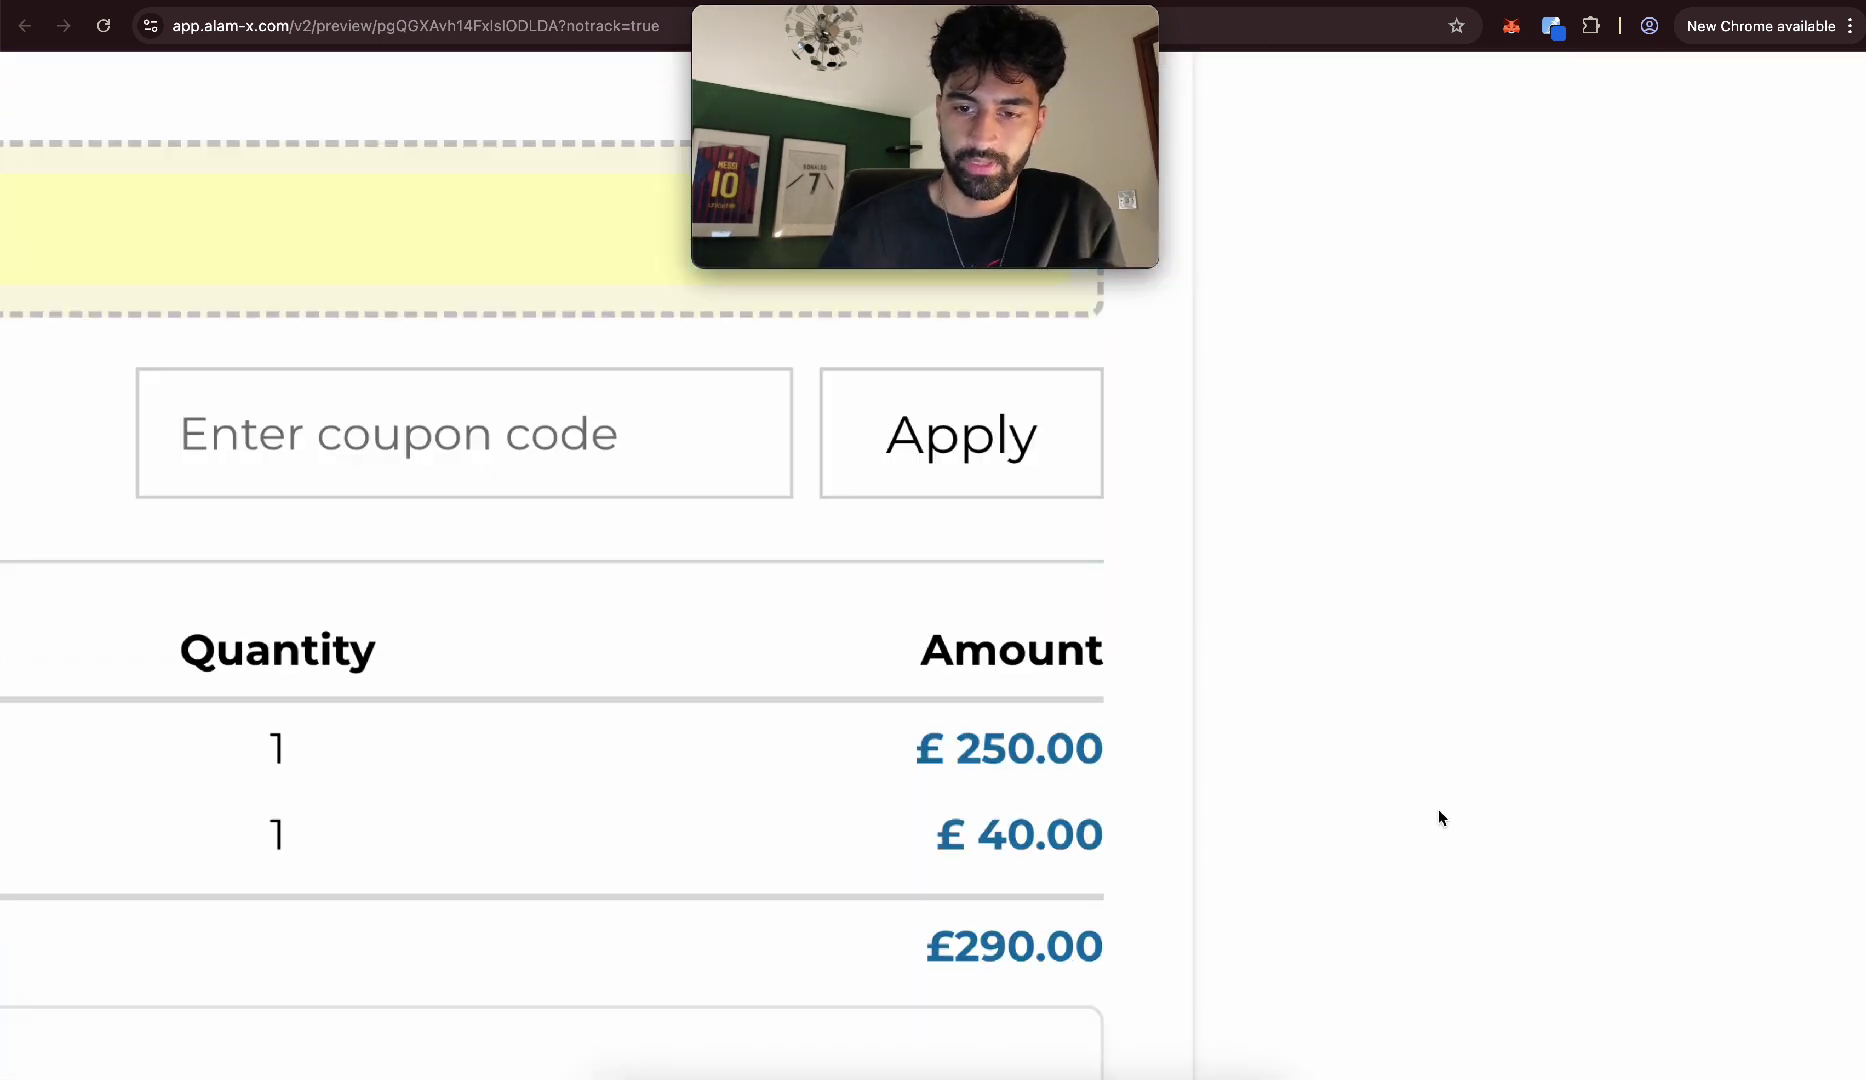
pyautogui.moveTo(922, 655); pyautogui.dragTo(1118, 660)
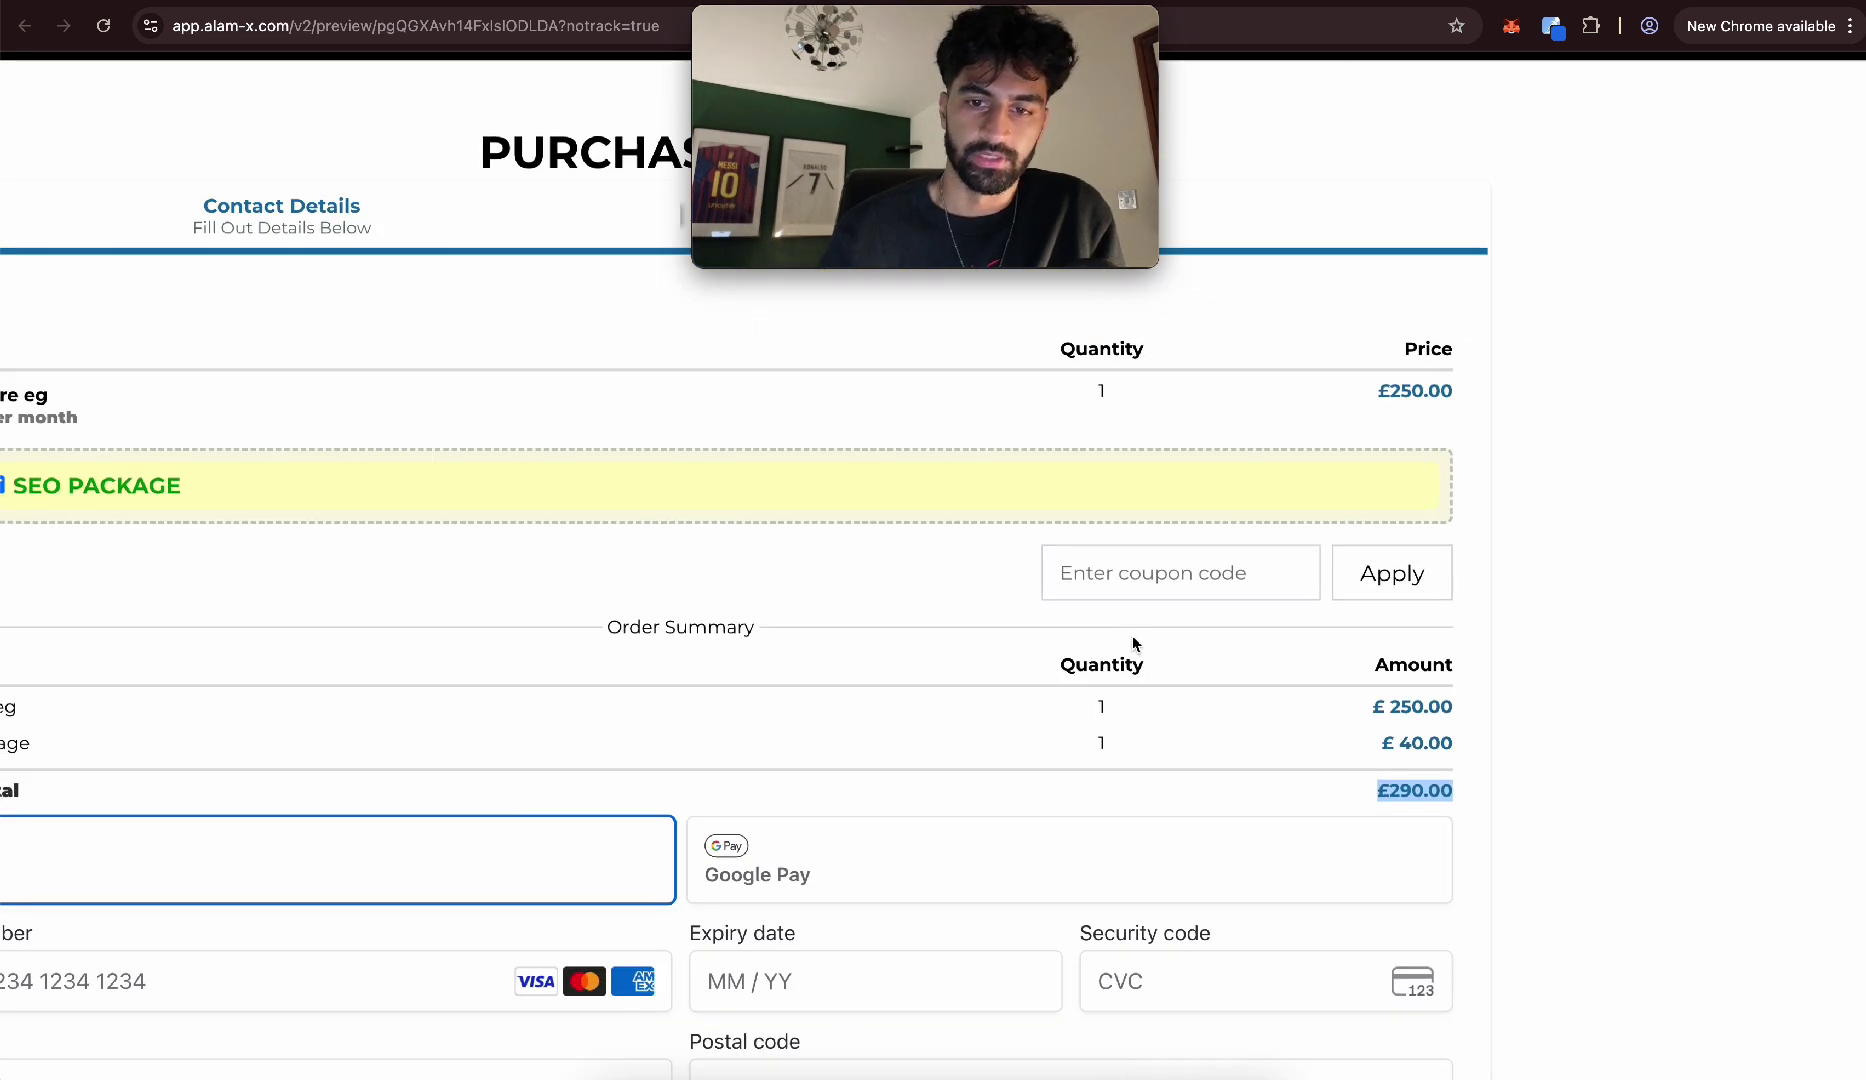
pyautogui.moveTo(1389, 707); pyautogui.dragTo(1436, 713)
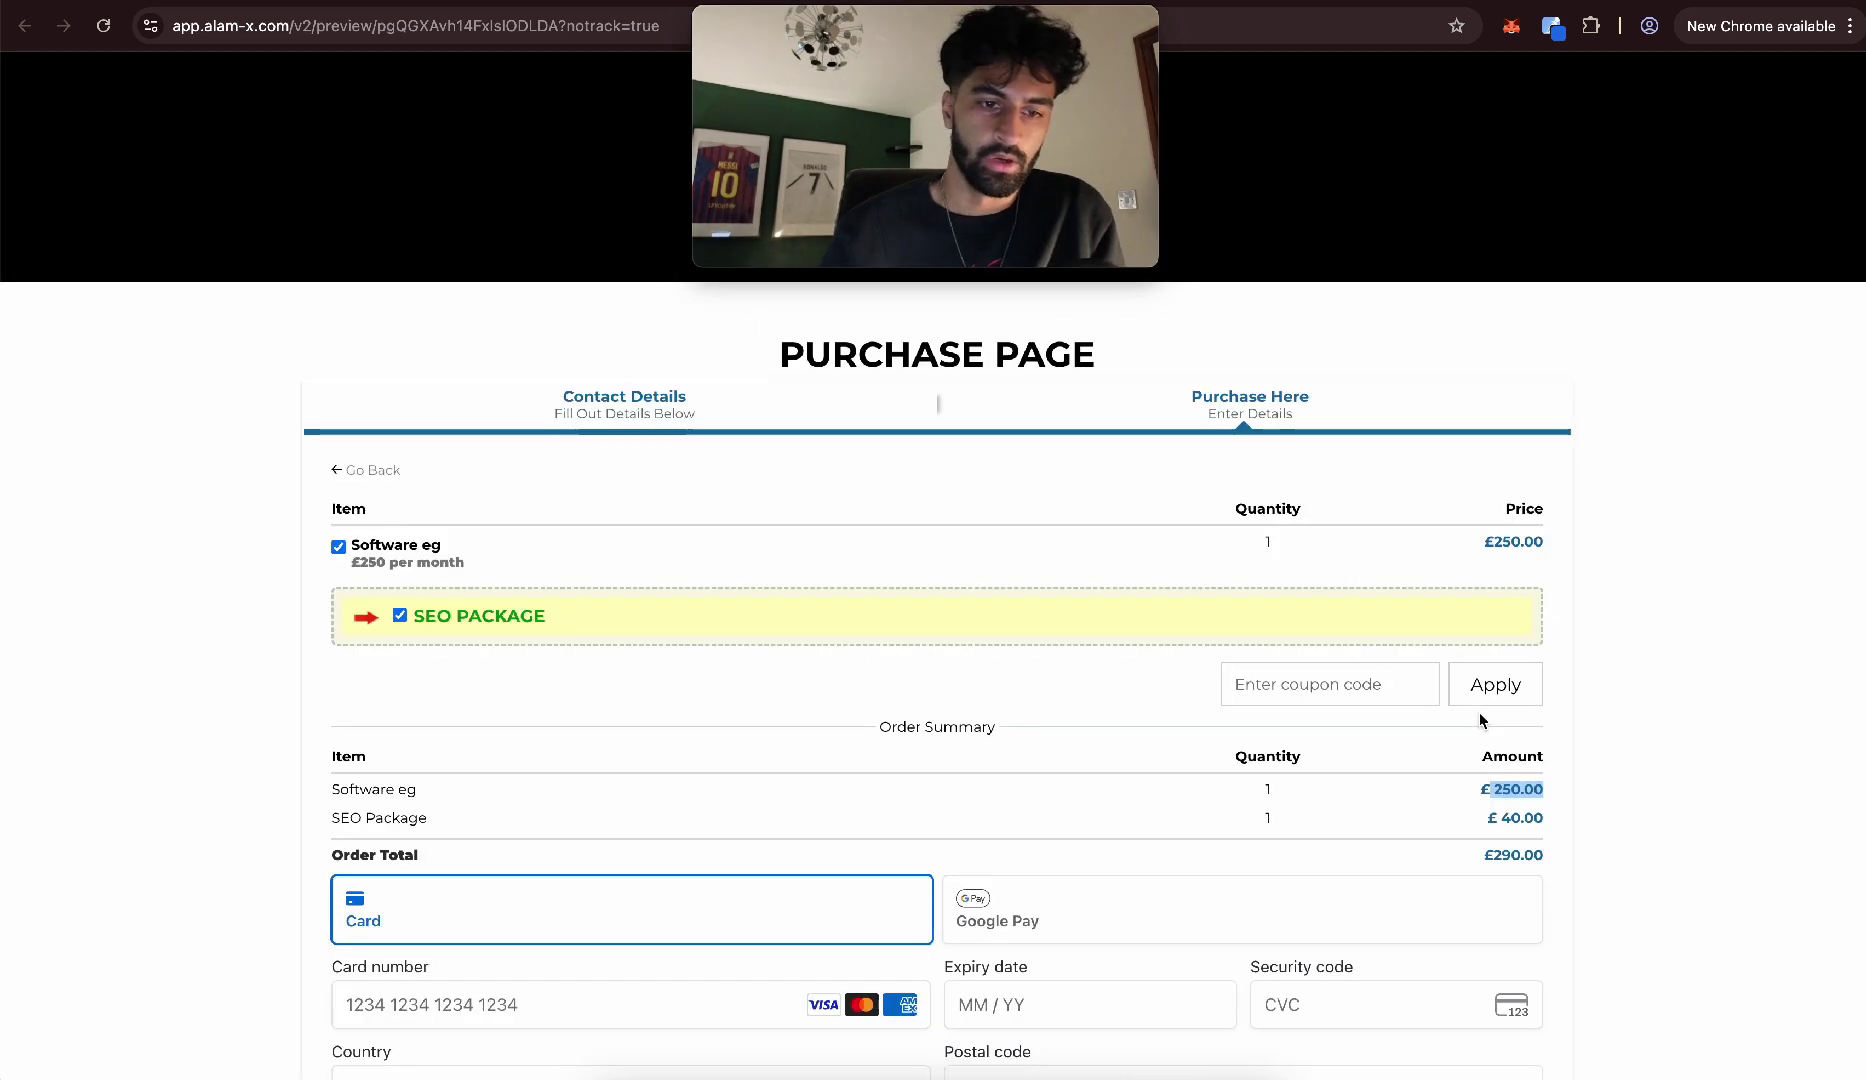
pyautogui.scroll(-3, 1137, 704)
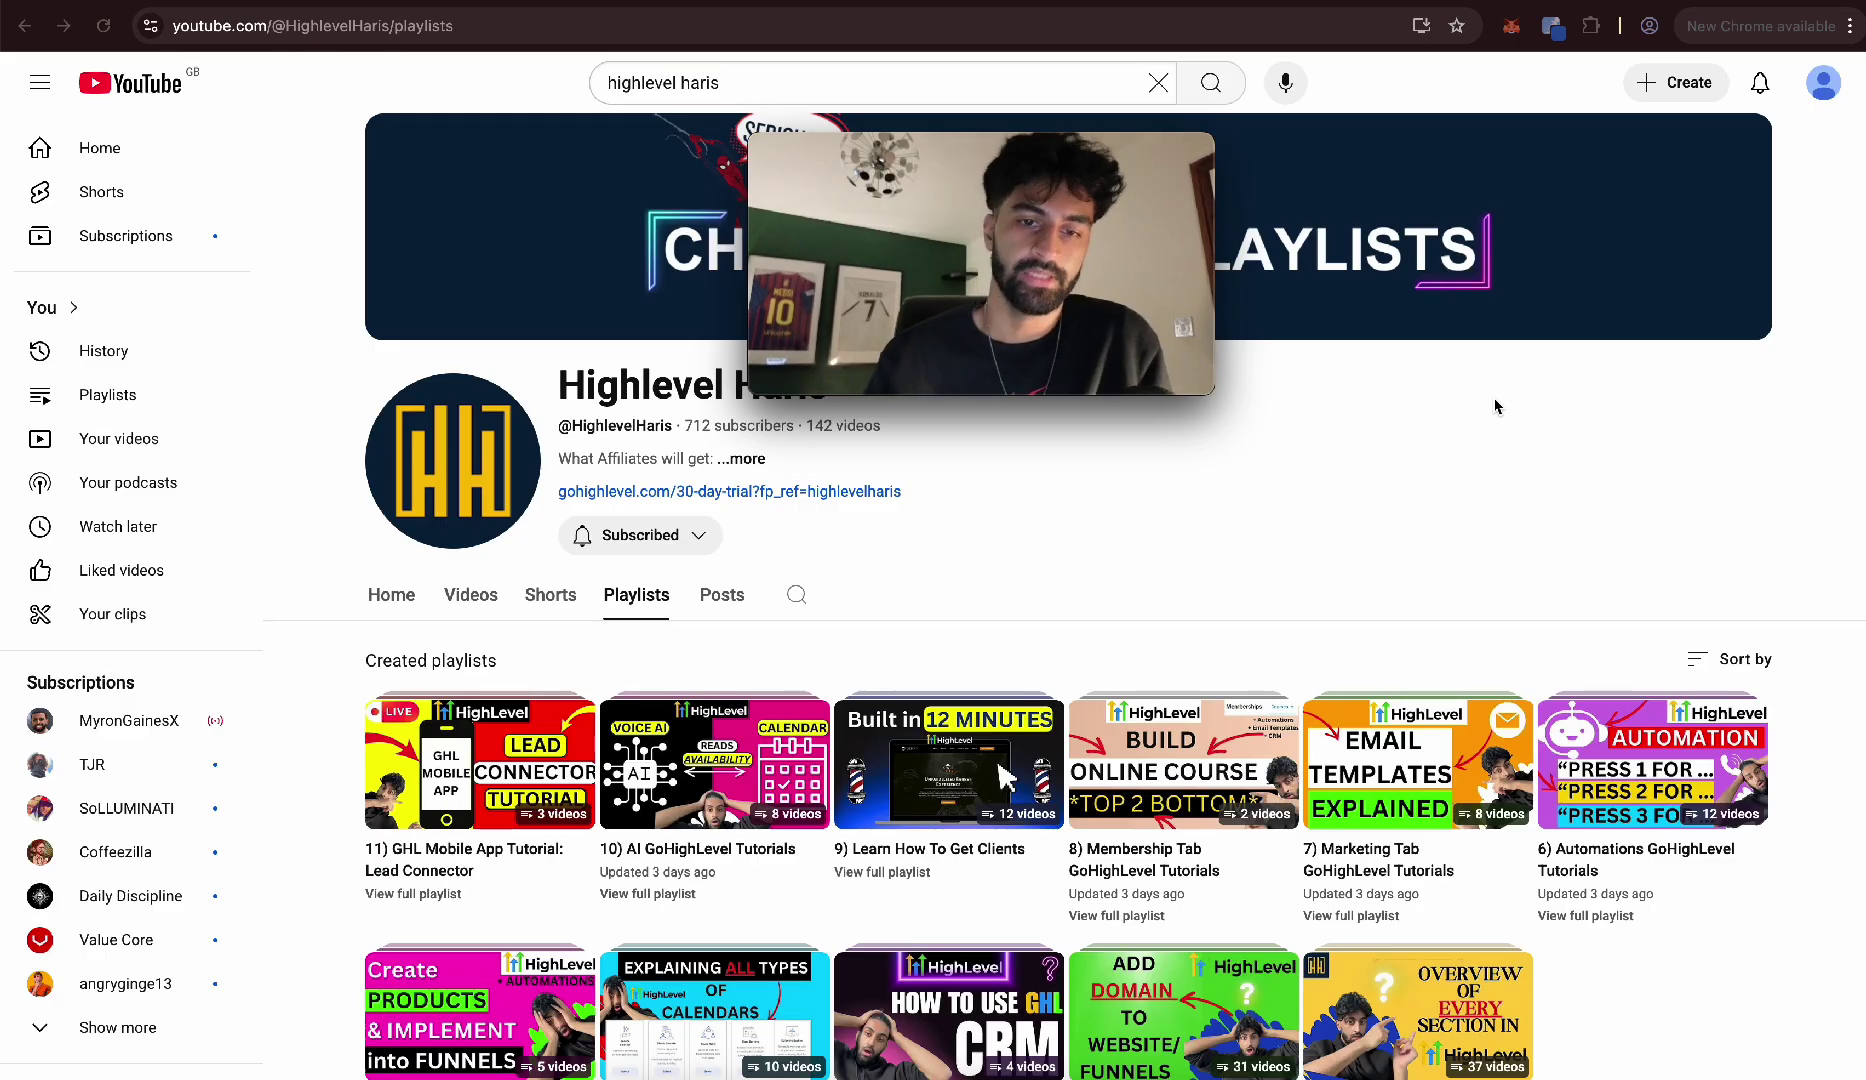
# Browse the 6) Automations GoHighLevel Tutorials playlist, then return to the channel's playlists.
pyautogui.scroll(-2, 1497, 406)
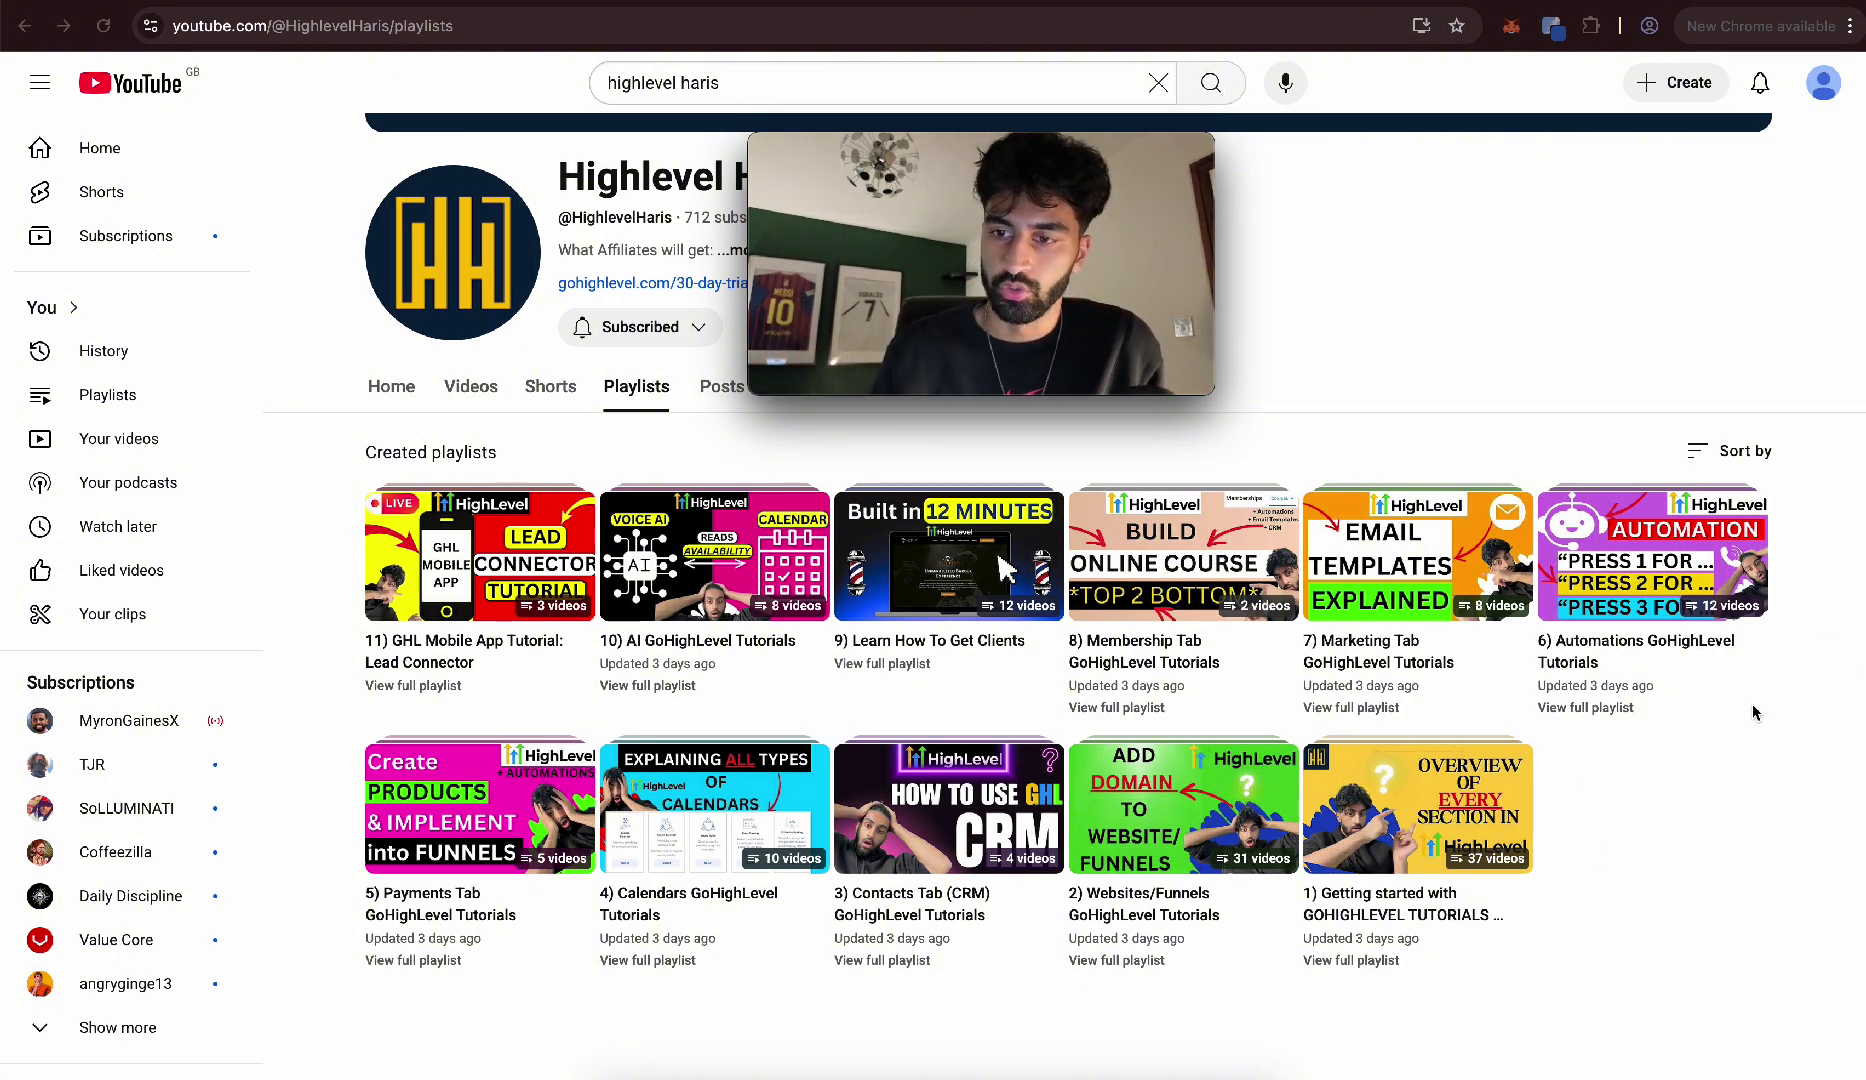
pyautogui.click(1598, 708)
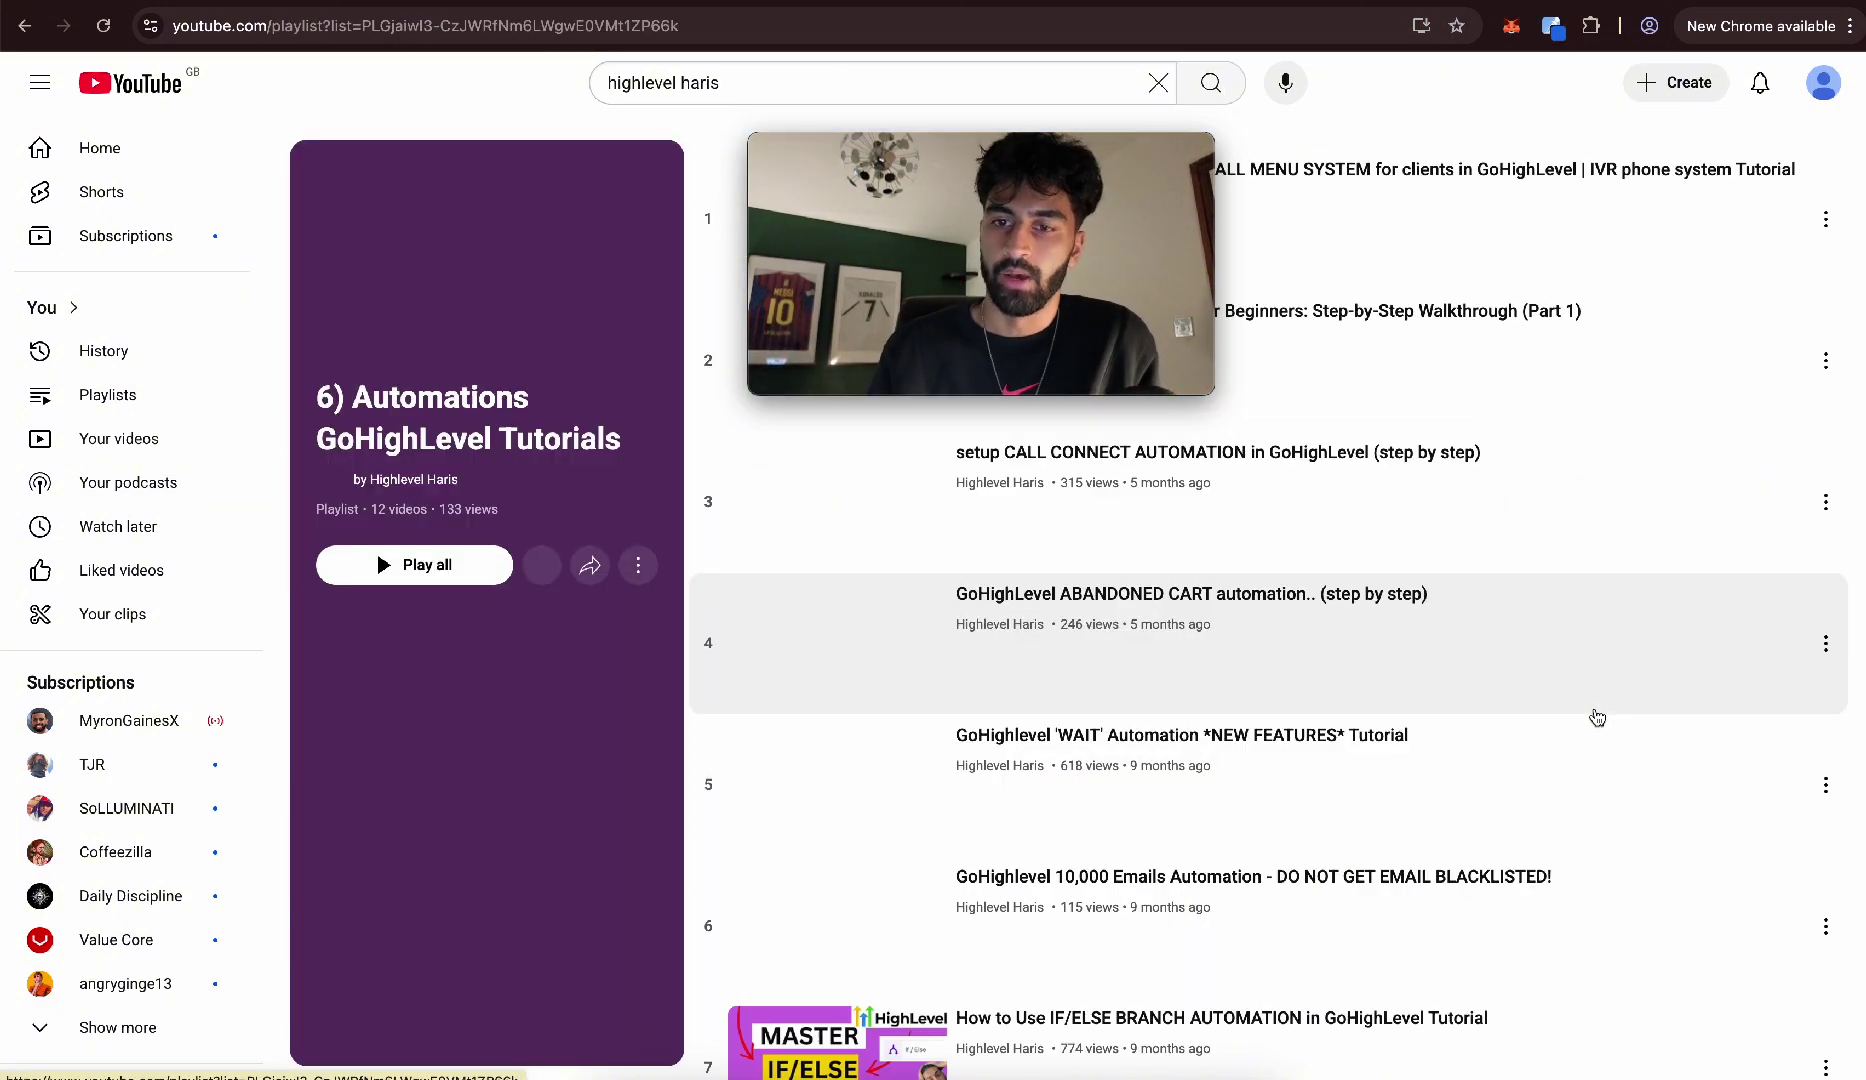
pyautogui.scroll(-4, 1519, 539)
pyautogui.scroll(-1, 1515, 530)
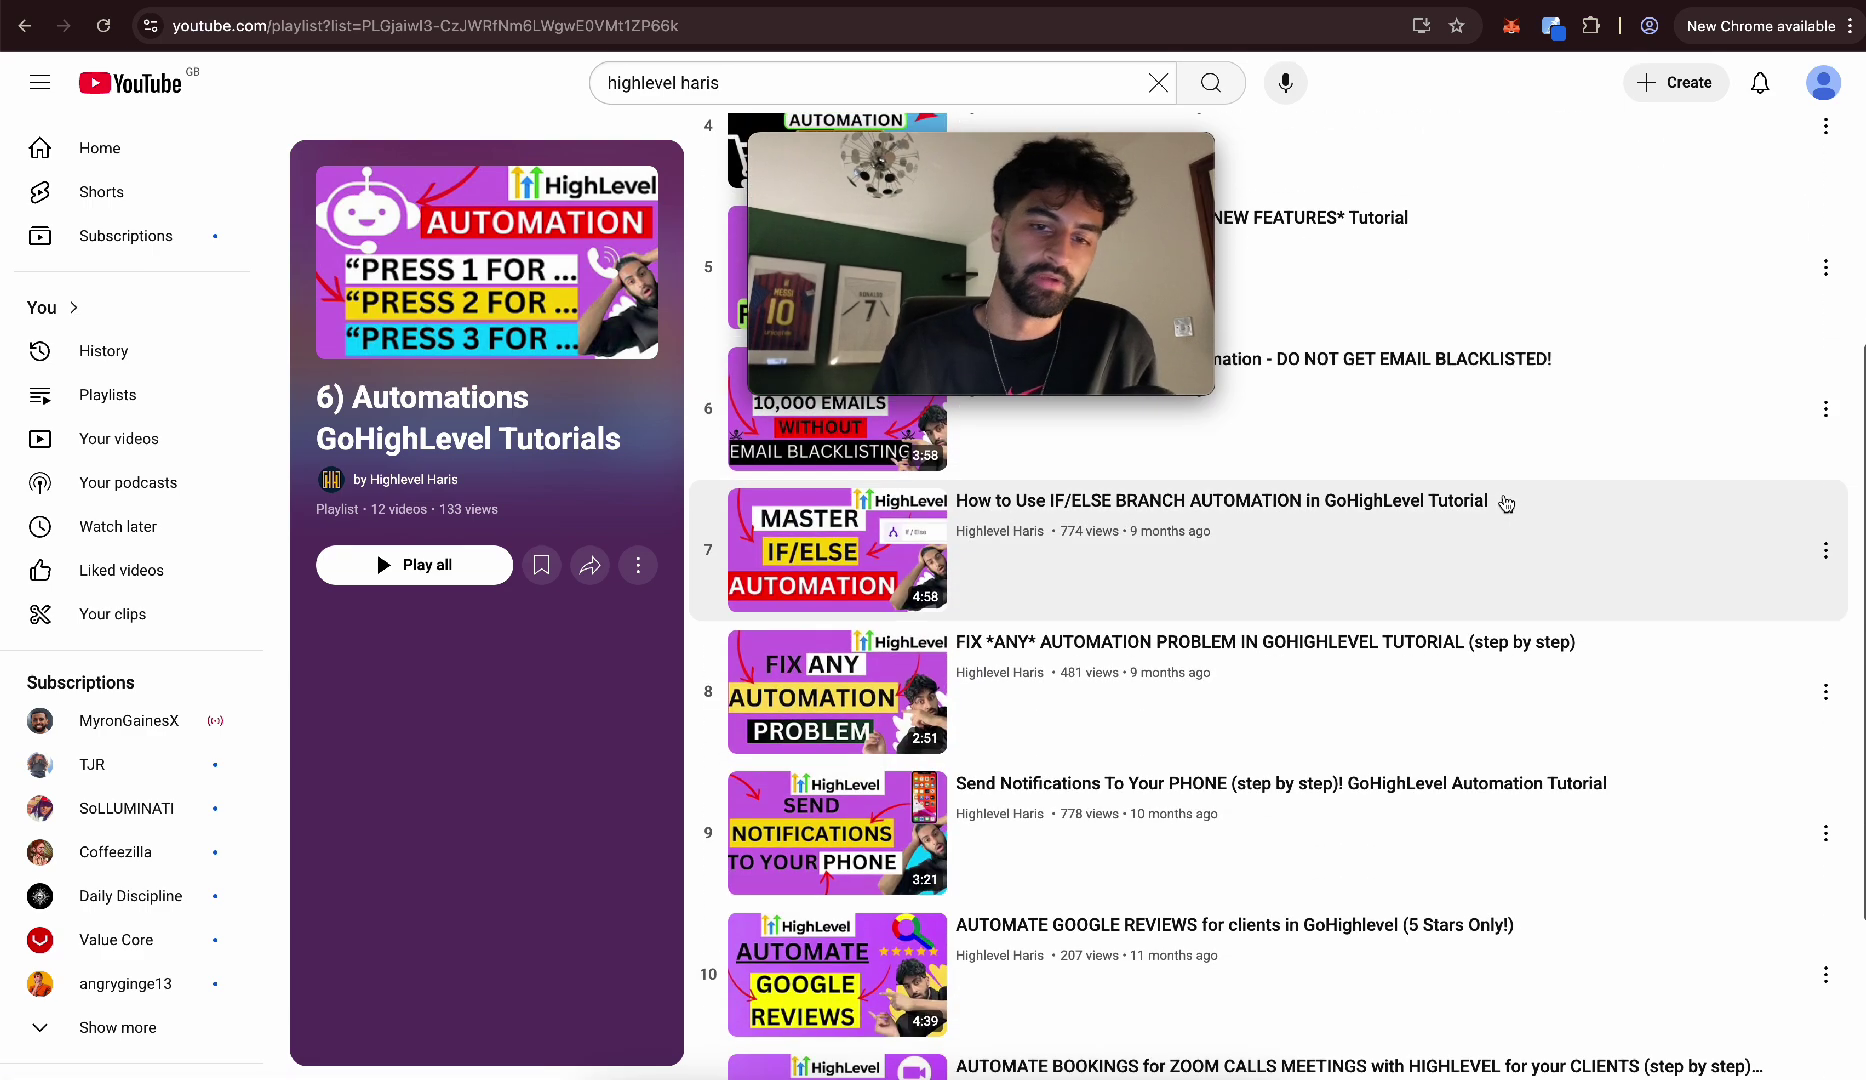
pyautogui.scroll(-3, 1508, 510)
pyautogui.scroll(5, 1506, 503)
pyautogui.hotkey('alt', 'Left')
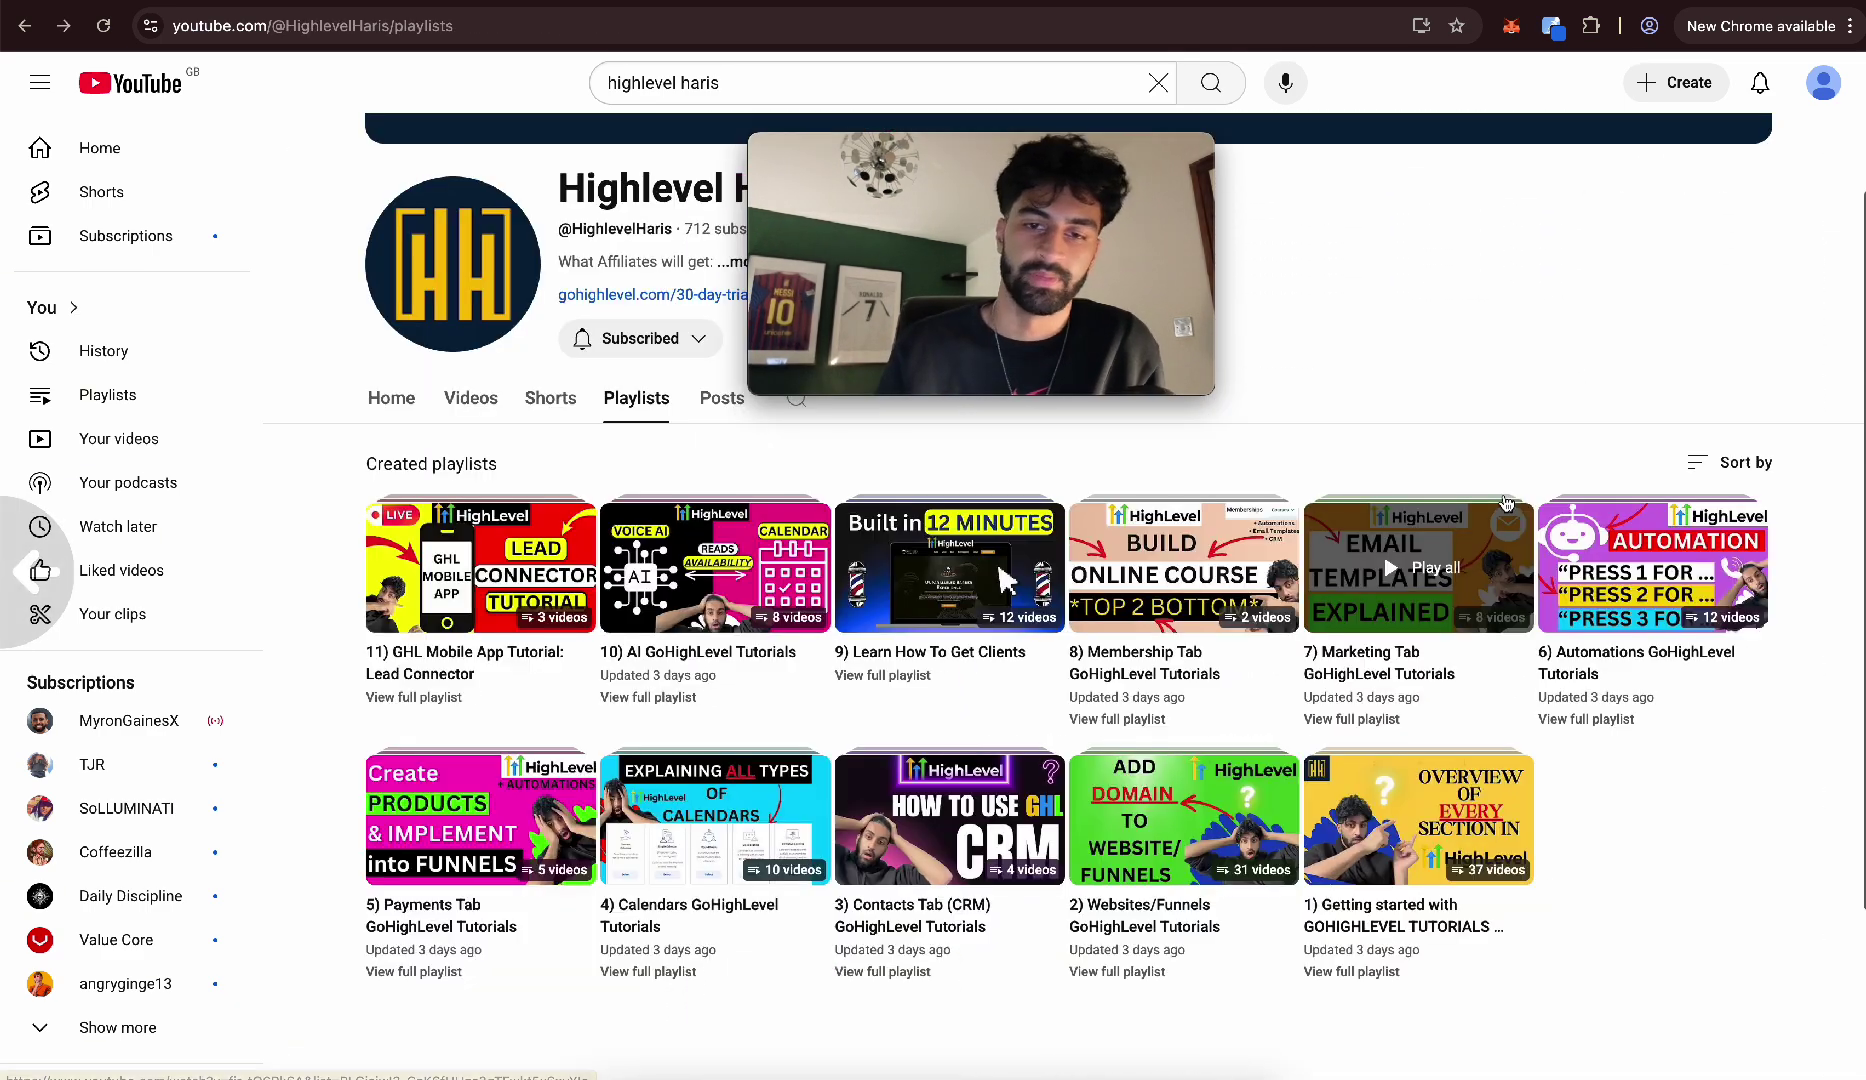